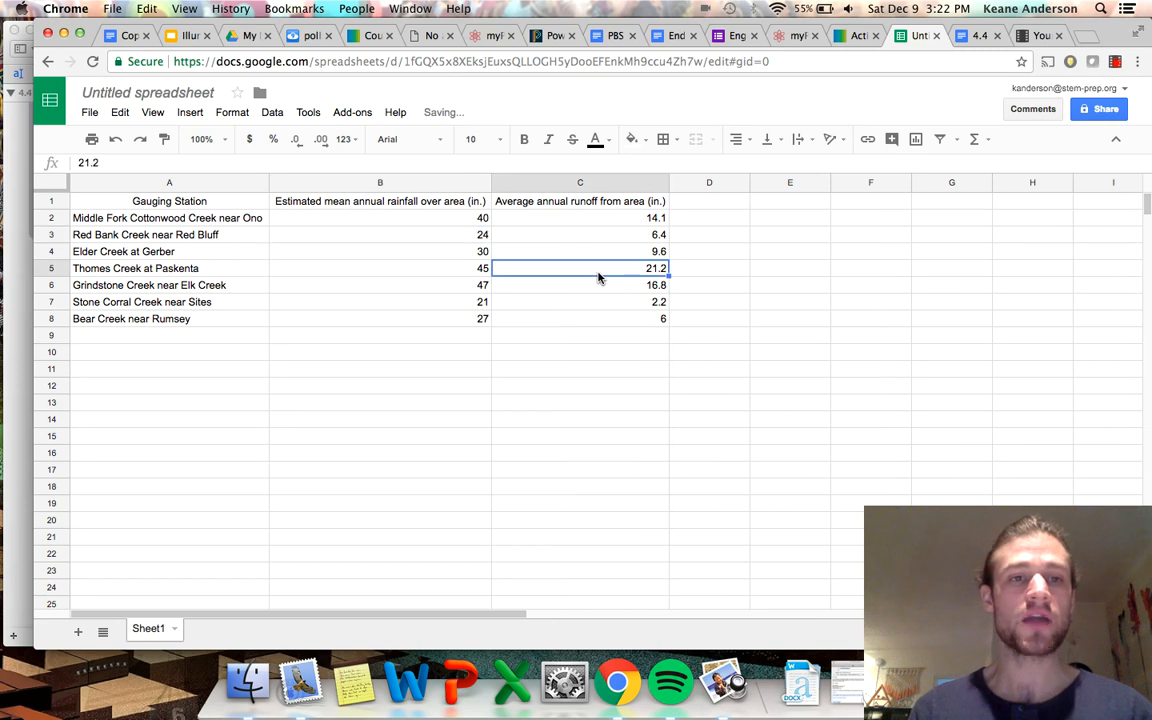
Center-align the rainfall and runoff values in B2:C8.
{"action": "left_click", "coordinate": [350, 220]}
{"action": "left_click_drag", "start_coordinate": [350, 220], "coordinate": [576, 324]}
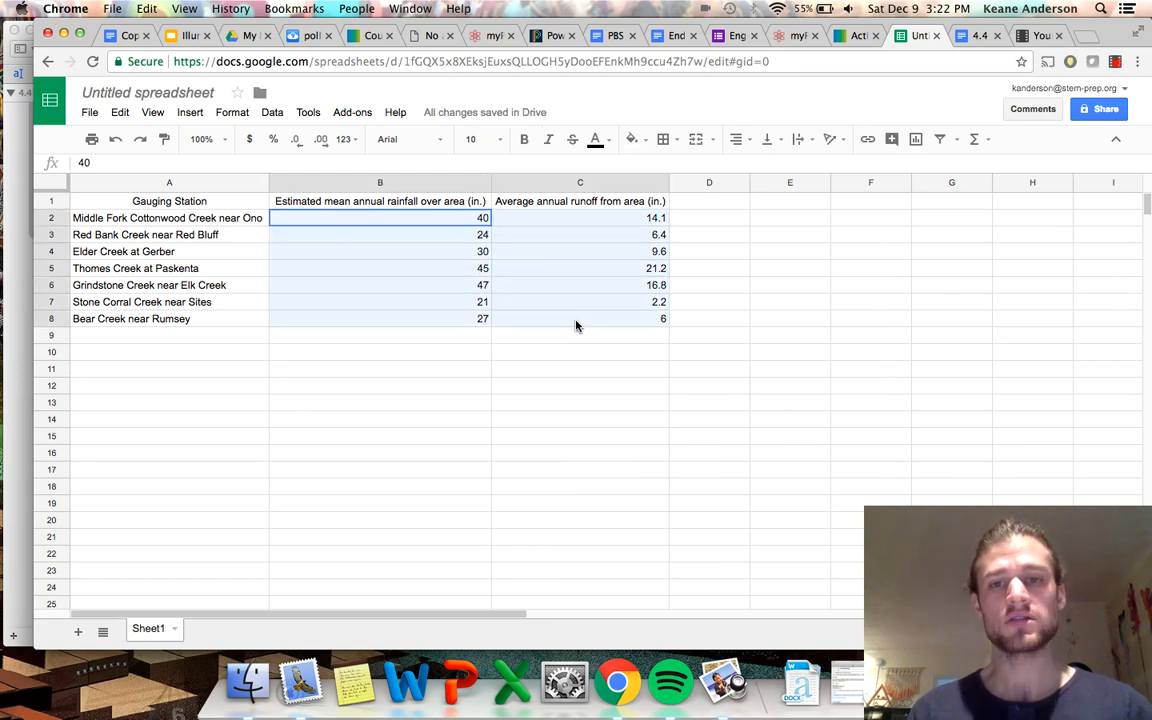
{"action": "left_click", "coordinate": [738, 139]}
{"action": "left_click", "coordinate": [757, 160]}
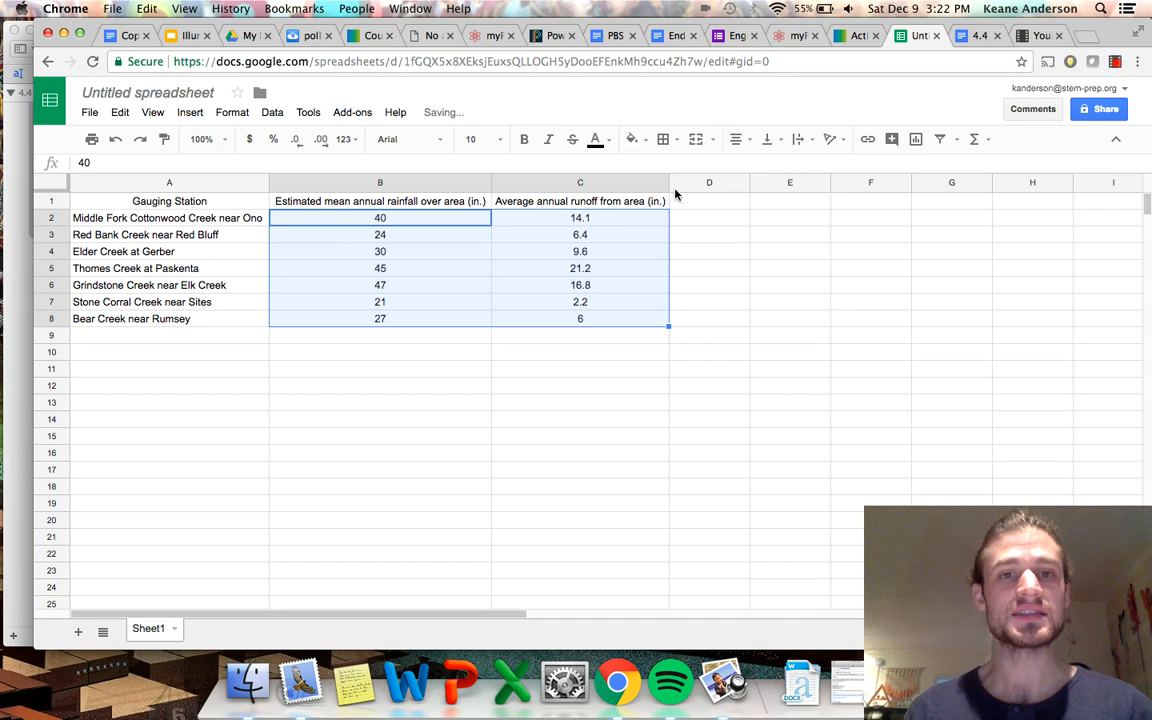
Left-align the Gauging Station header in cell A1.
{"action": "left_click", "coordinate": [422, 238]}
{"action": "left_click", "coordinate": [586, 287]}
{"action": "left_click", "coordinate": [420, 270]}
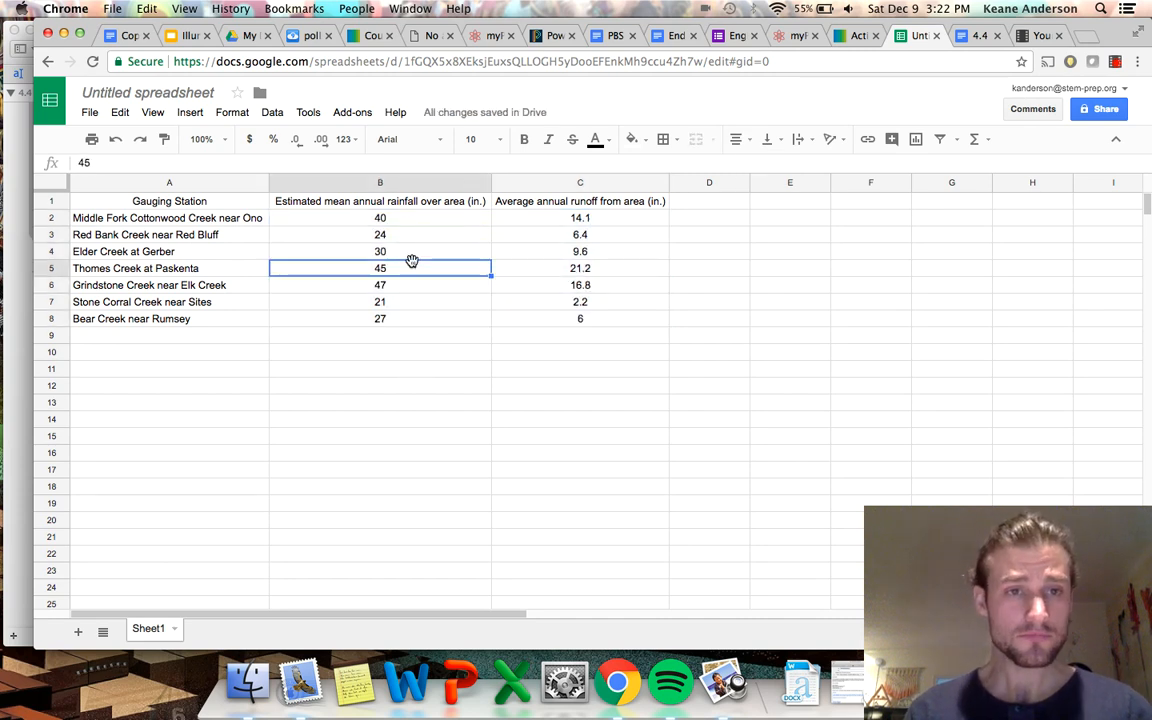
{"action": "left_click", "coordinate": [186, 201]}
{"action": "left_click", "coordinate": [738, 139]}
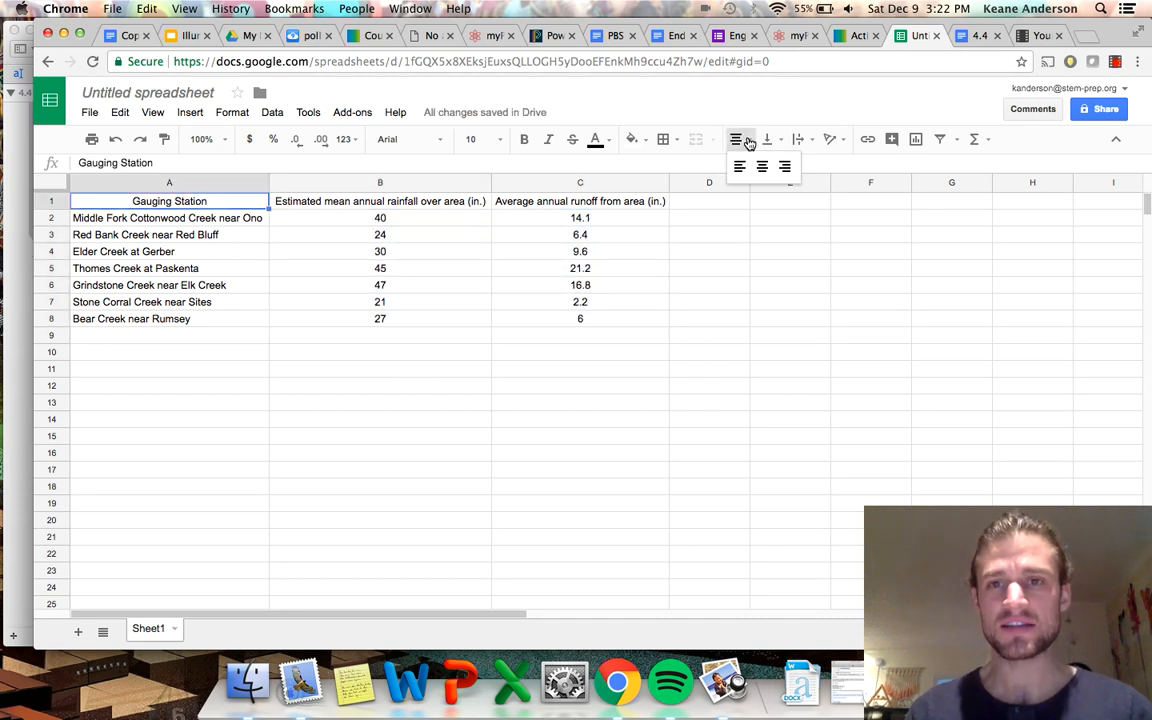
{"action": "left_click", "coordinate": [738, 162]}
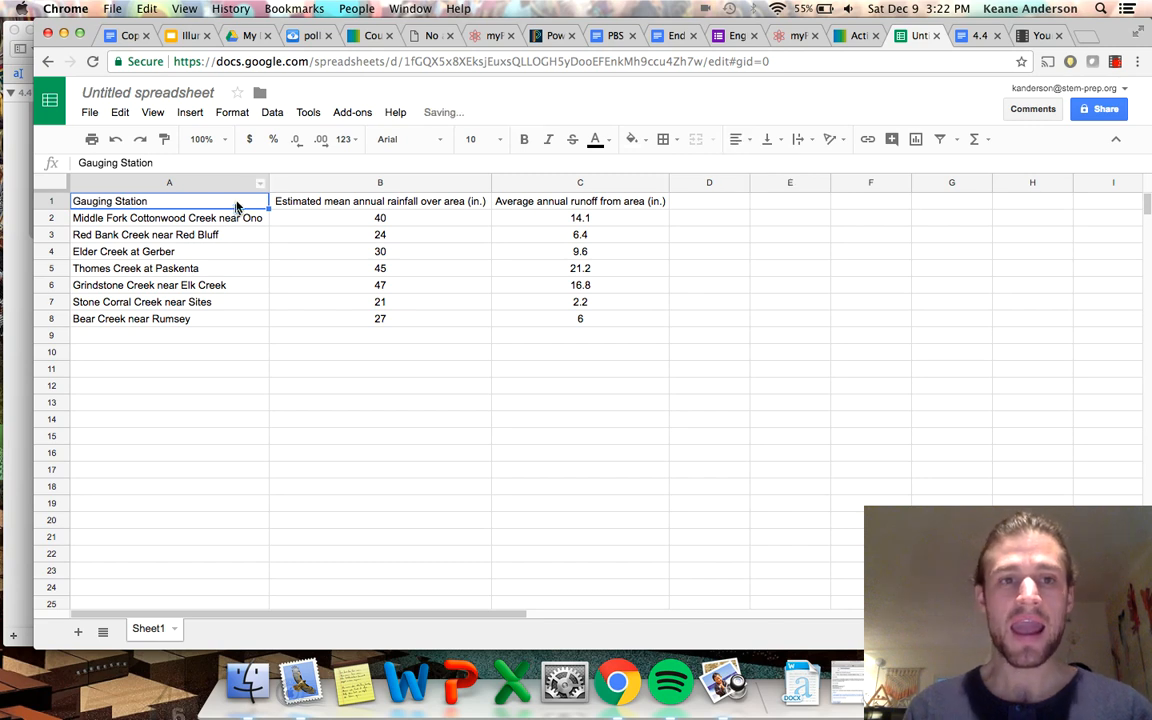
Set the text color of the header row A1:C1 to dark magenta.
{"action": "left_click", "coordinate": [597, 140]}
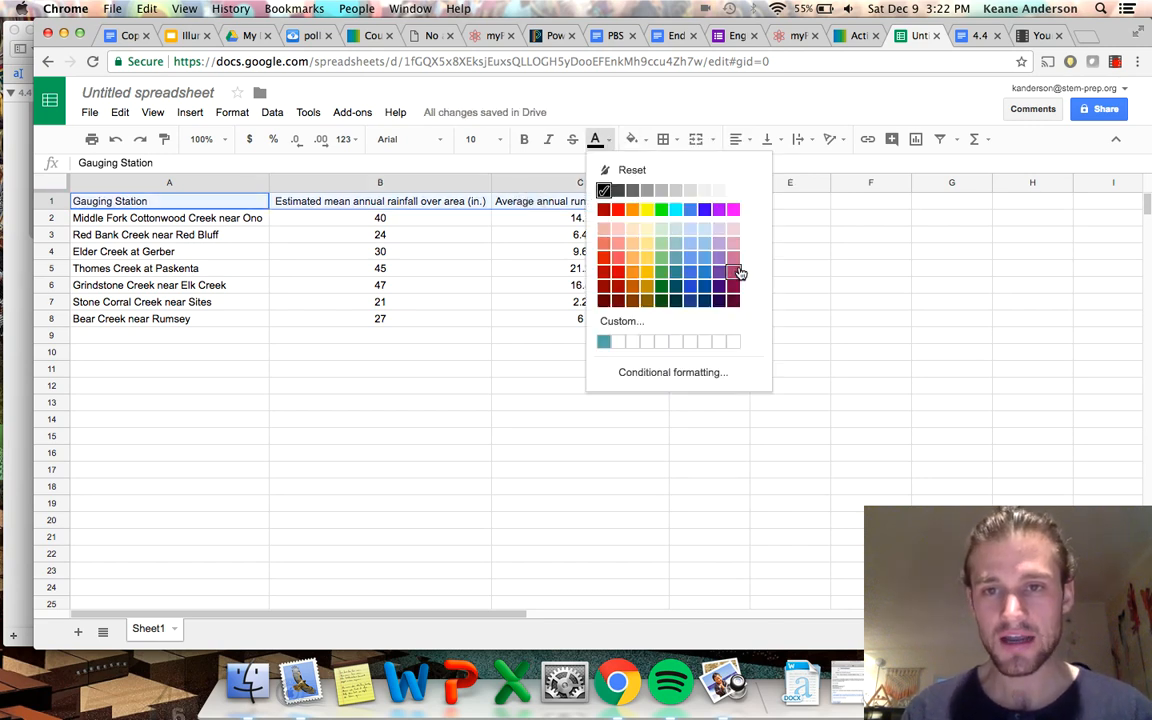
{"action": "left_click", "coordinate": [733, 286]}
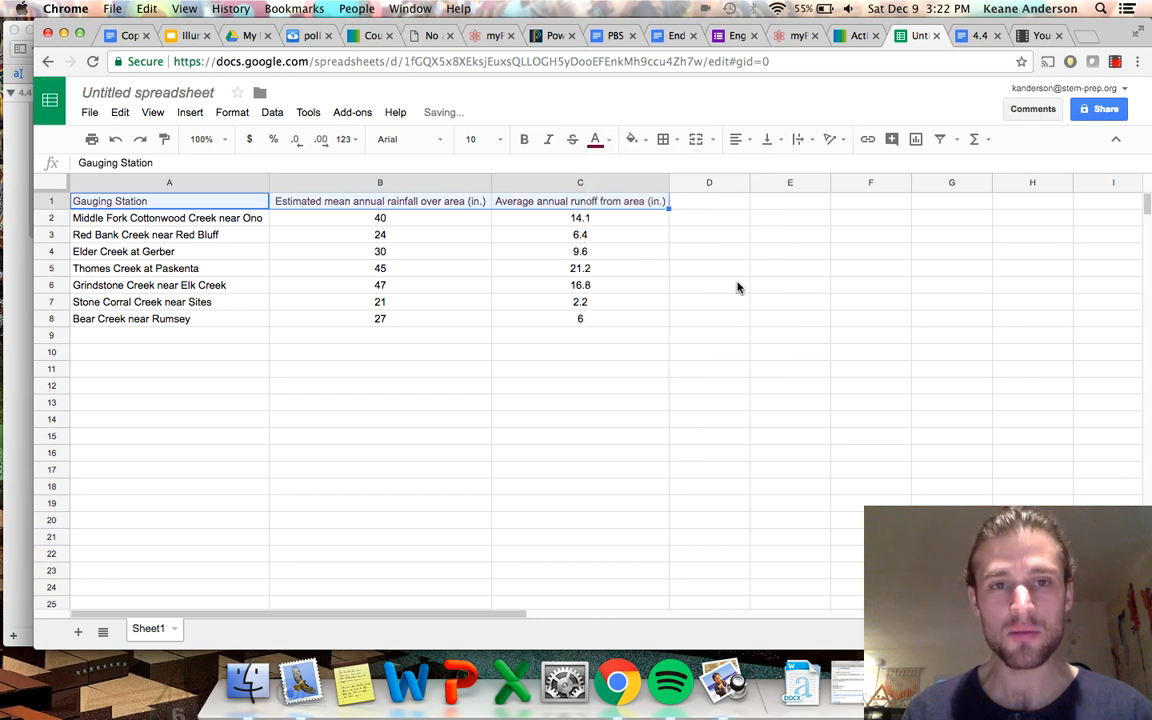
{"action": "left_click", "coordinate": [634, 140]}
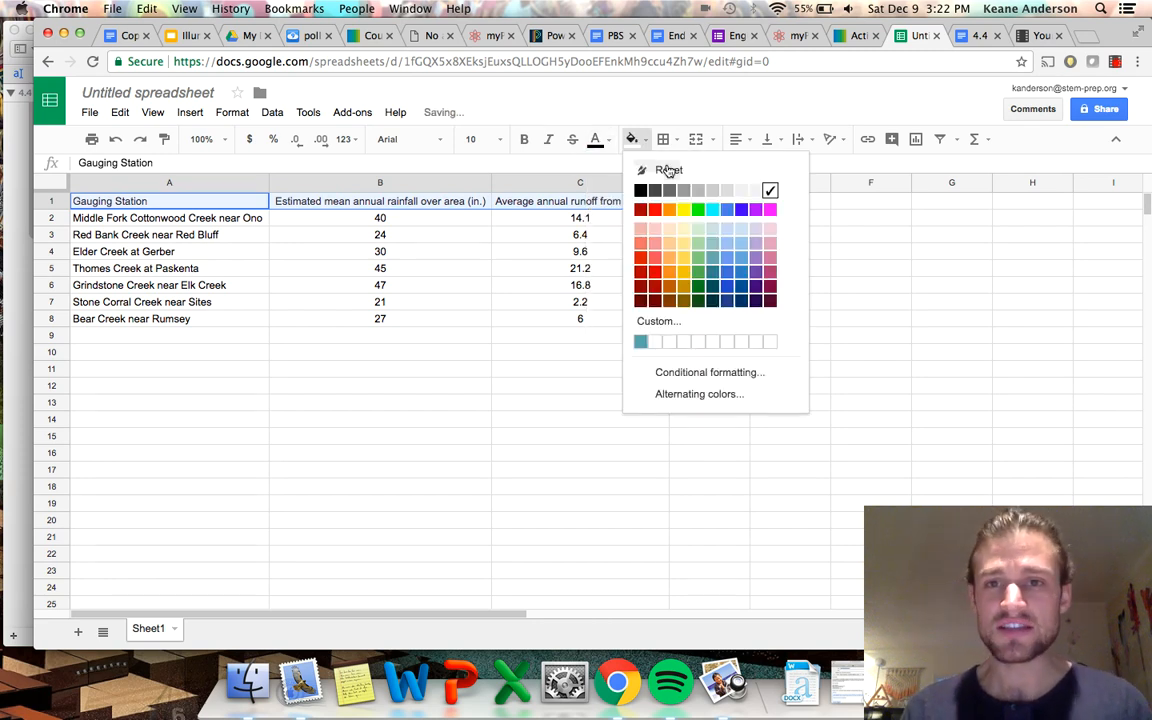
{"action": "left_click", "coordinate": [771, 288]}
{"action": "left_click", "coordinate": [625, 352]}
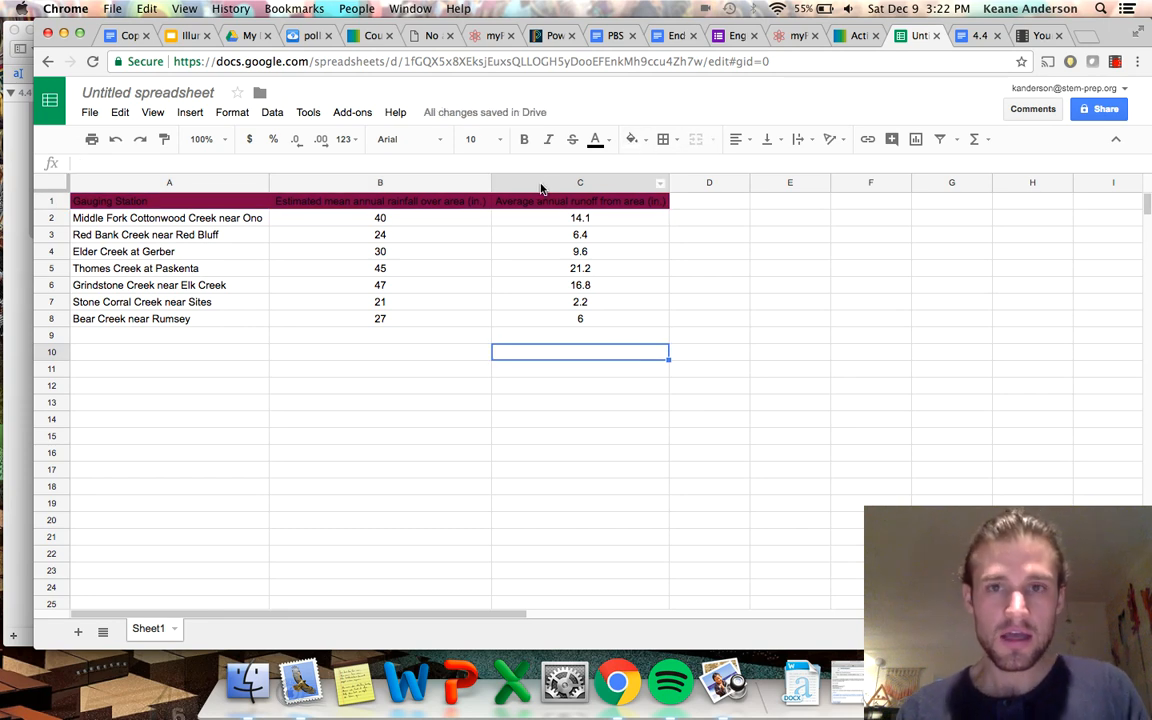
{"action": "key", "text": "super+z"}
Fill the header cells A1:C1 with light magenta and deselect them.
{"action": "left_click", "coordinate": [636, 140]}
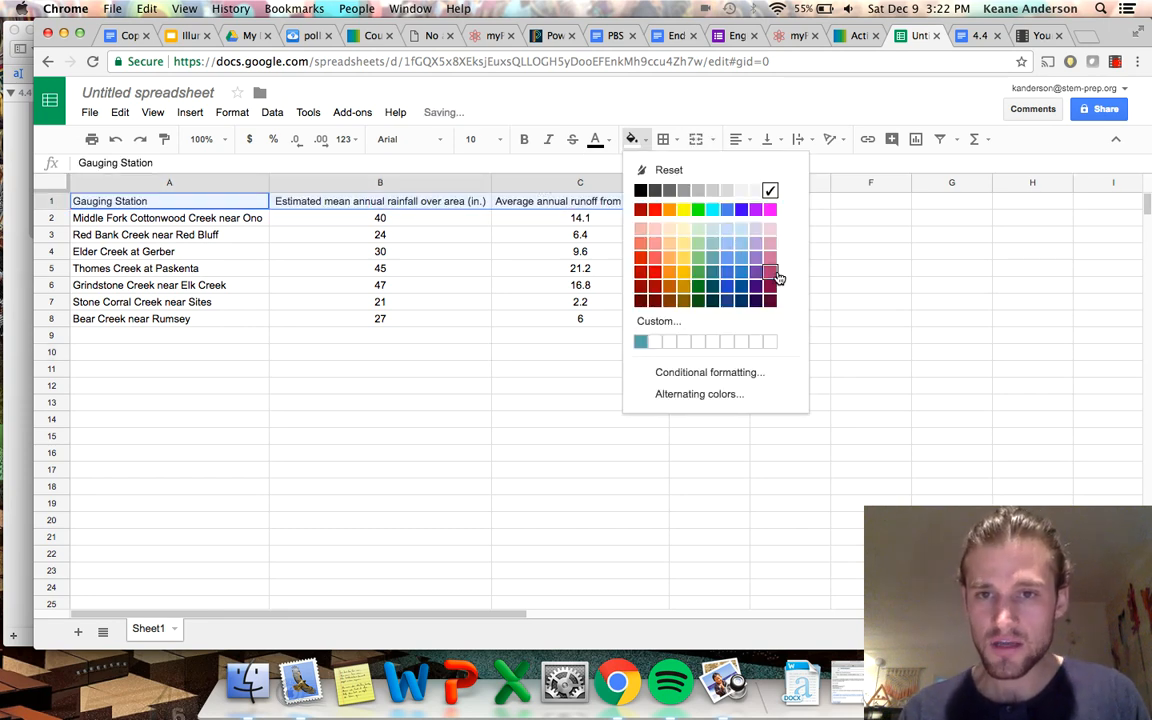
{"action": "left_click", "coordinate": [770, 258]}
{"action": "left_click", "coordinate": [528, 405]}
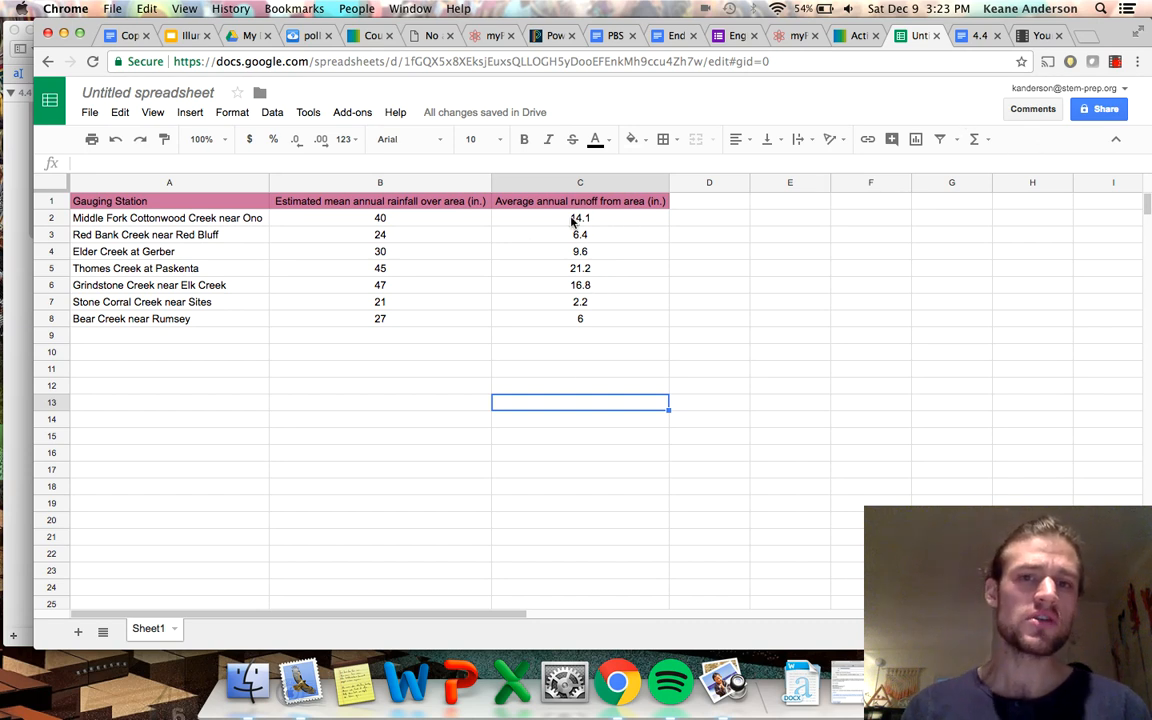
Search the web for "runoff" in a new tab and open the Components of Runoff diagram from the image results.
{"action": "key", "text": "super+t"}
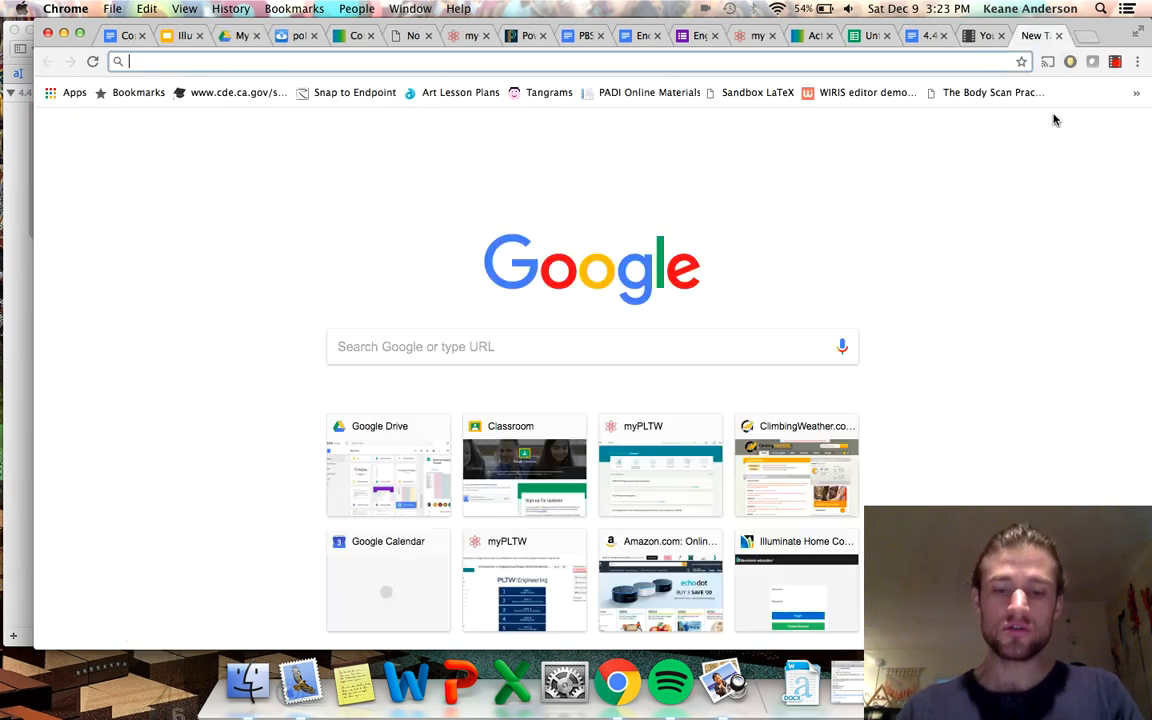
{"action": "type", "text": "runoff"}
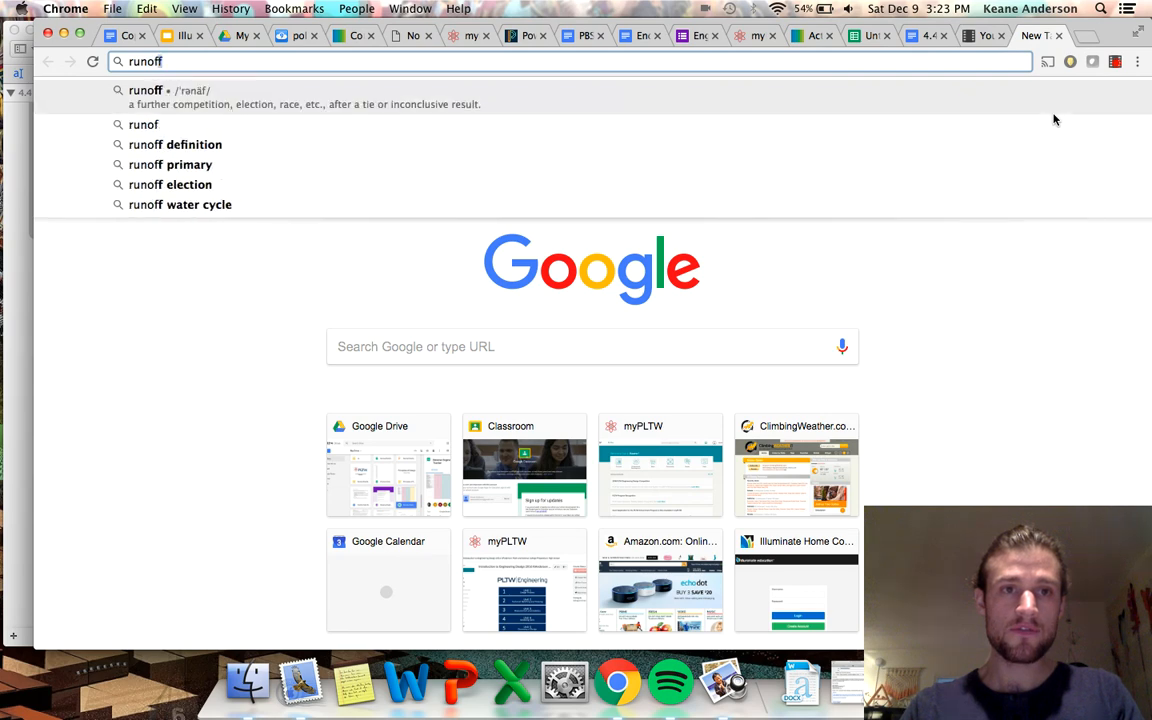
{"action": "key", "text": "Return"}
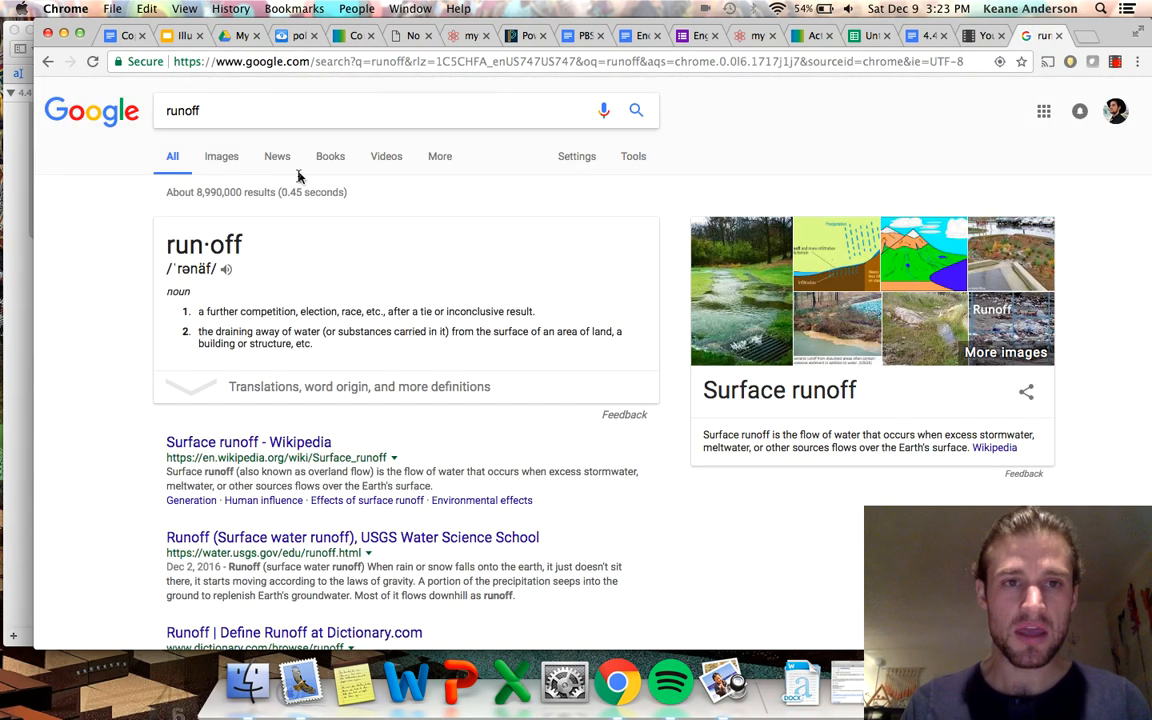
{"action": "left_click", "coordinate": [222, 160]}
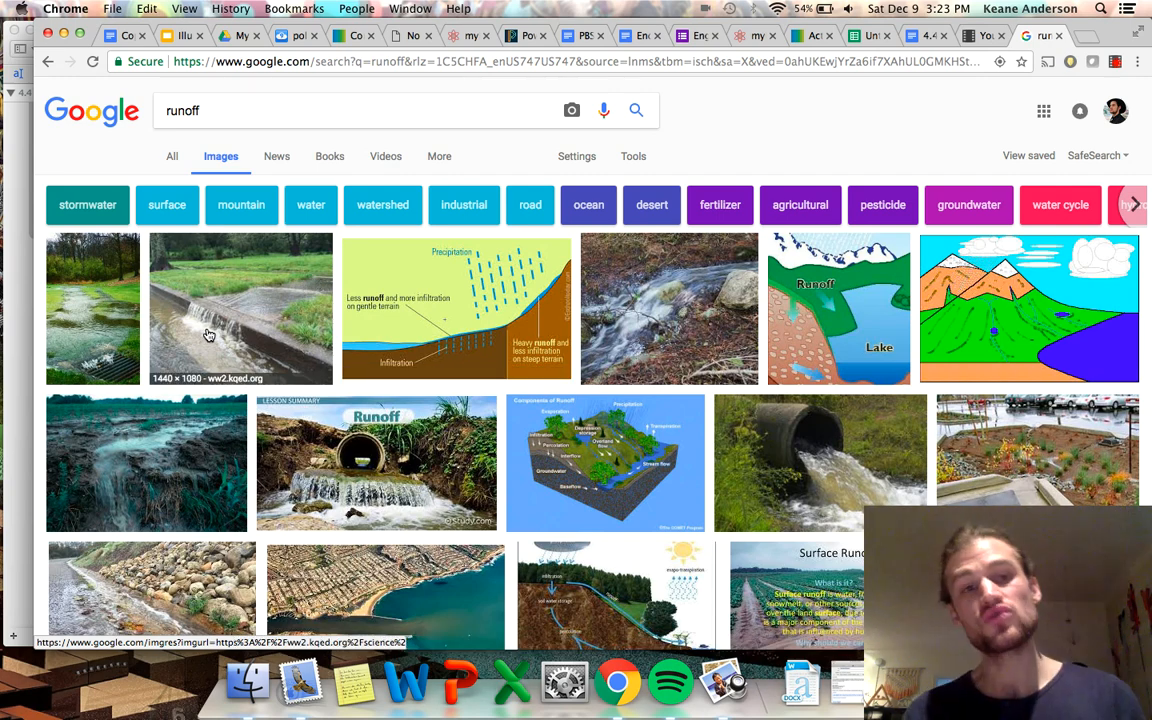
{"action": "left_click", "coordinate": [597, 437]}
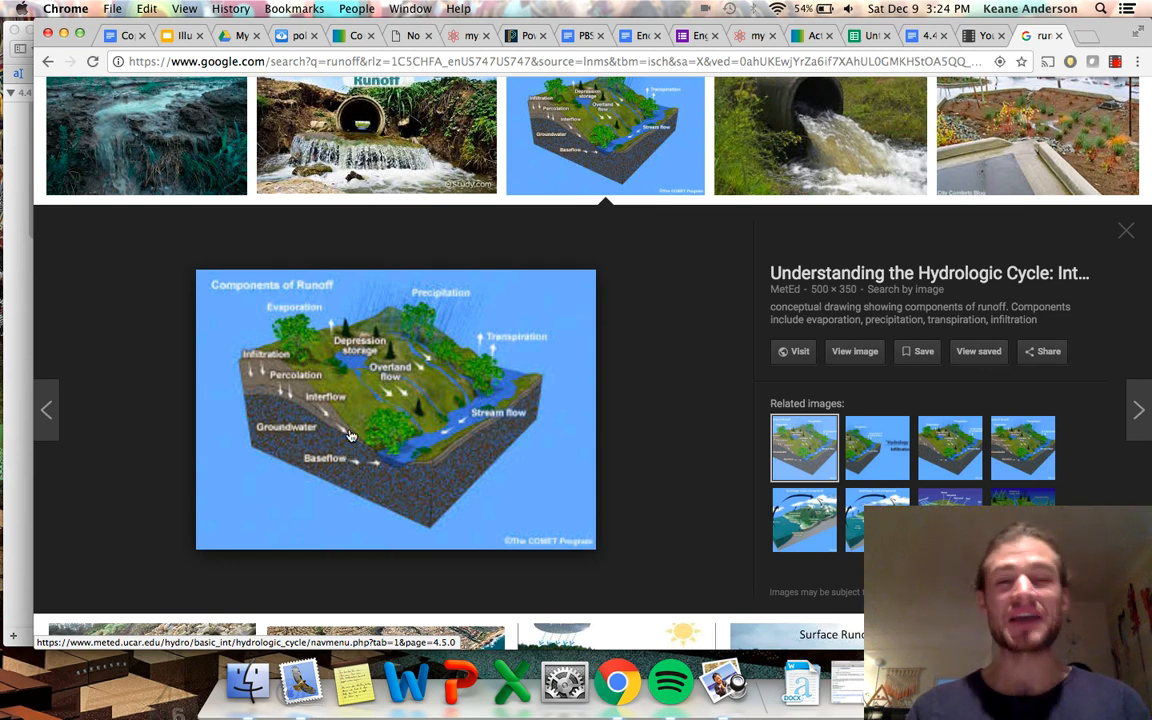
Switch back to the spreadsheet and insert a chart from the rainfall and runoff values in B2:C8.
{"action": "left_click", "coordinate": [880, 35]}
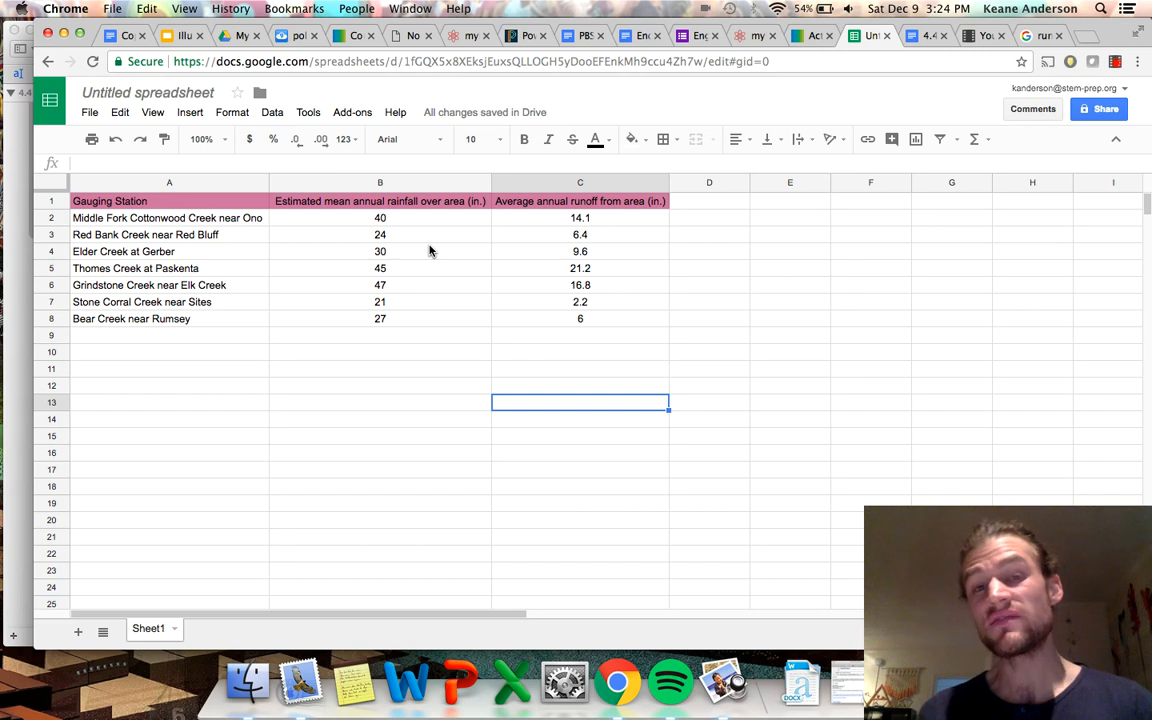
{"action": "left_click_drag", "start_coordinate": [345, 200], "coordinate": [383, 323]}
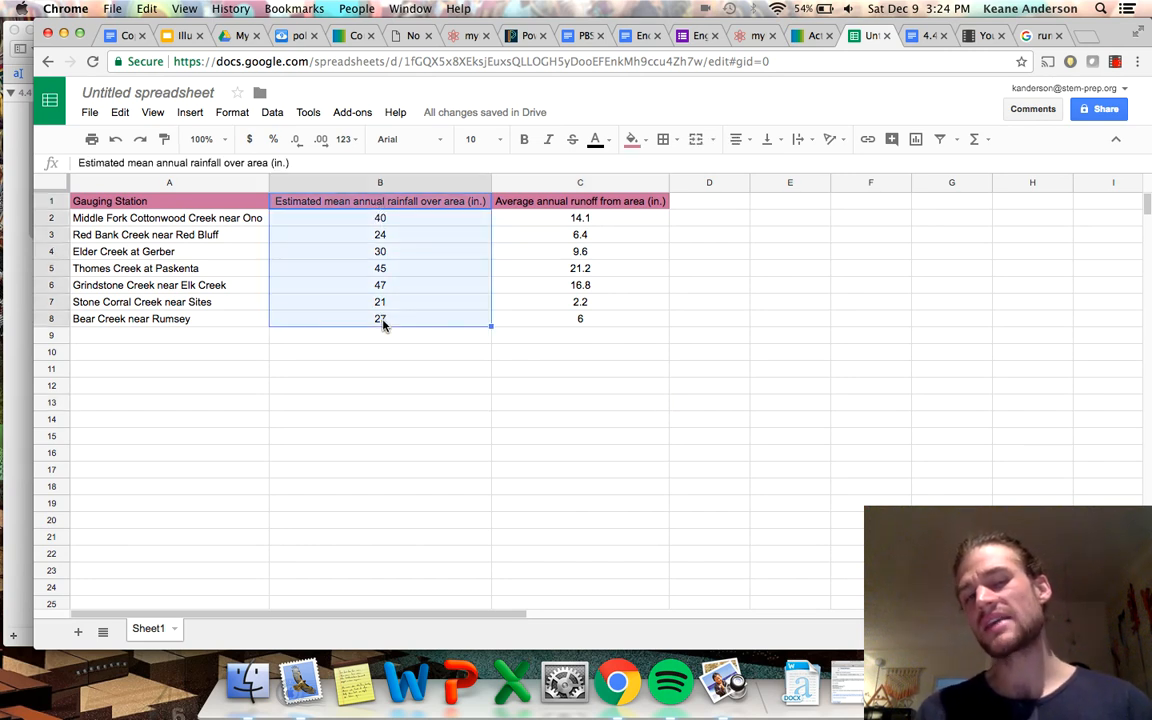
{"action": "left_click", "coordinate": [560, 272]}
{"action": "left_click_drag", "start_coordinate": [433, 222], "coordinate": [562, 323]}
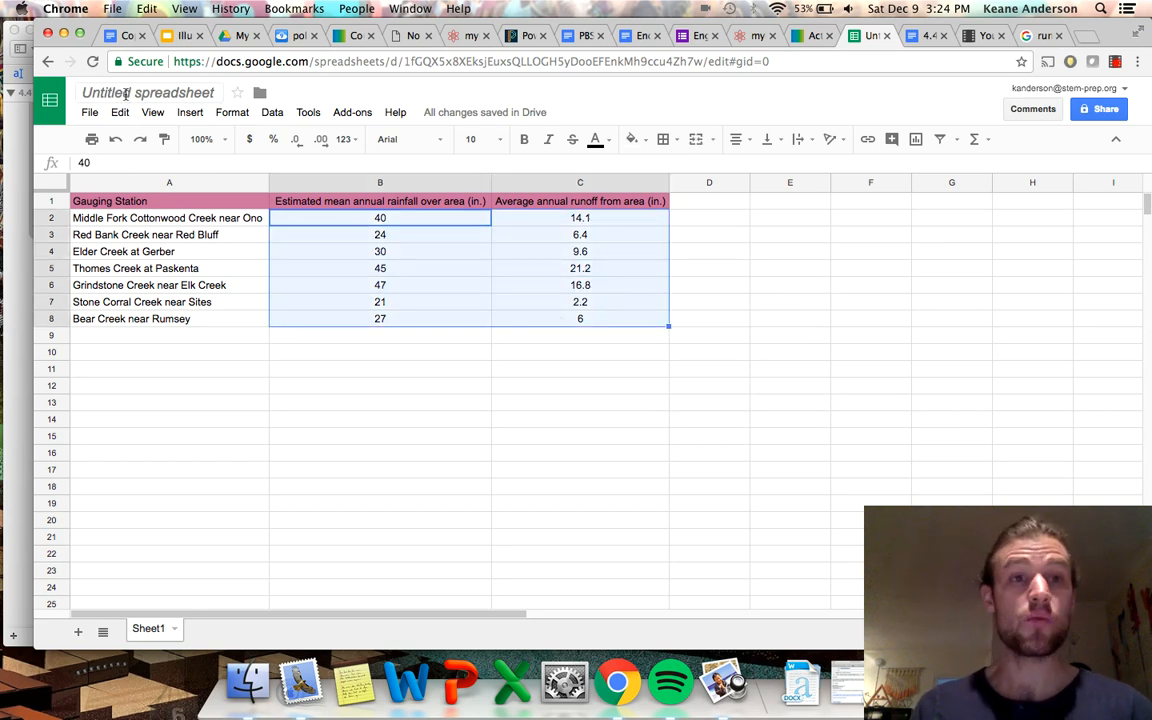
{"action": "left_click", "coordinate": [190, 112]}
{"action": "left_click", "coordinate": [215, 406]}
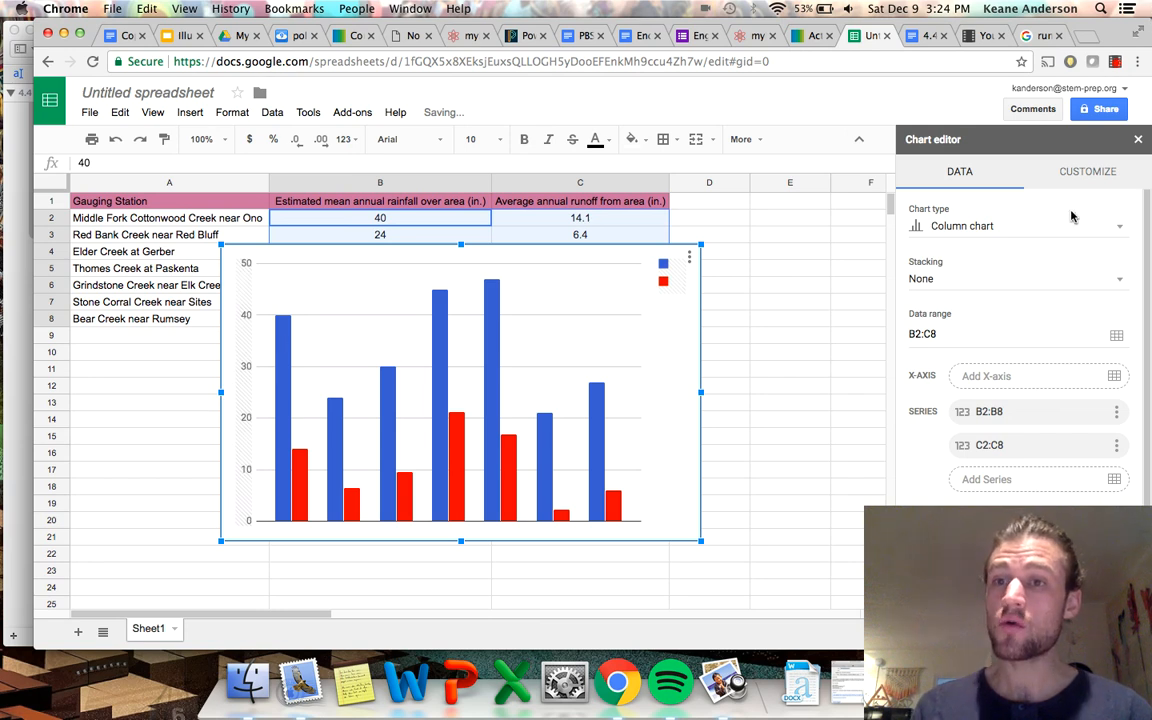
Change the chart type to Scatter chart and move the chart below the data table.
{"action": "left_click", "coordinate": [1000, 225]}
{"action": "scroll", "coordinate": [975, 455], "scroll_direction": "down", "scroll_amount": 5}
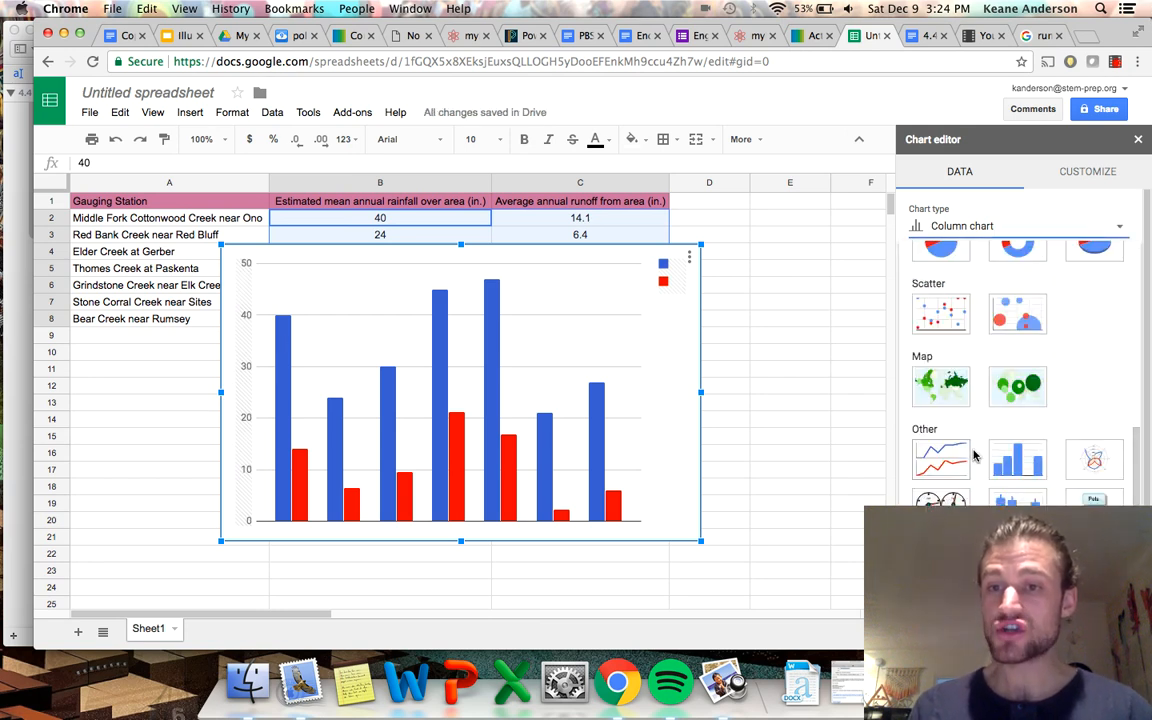
{"action": "left_click", "coordinate": [948, 302]}
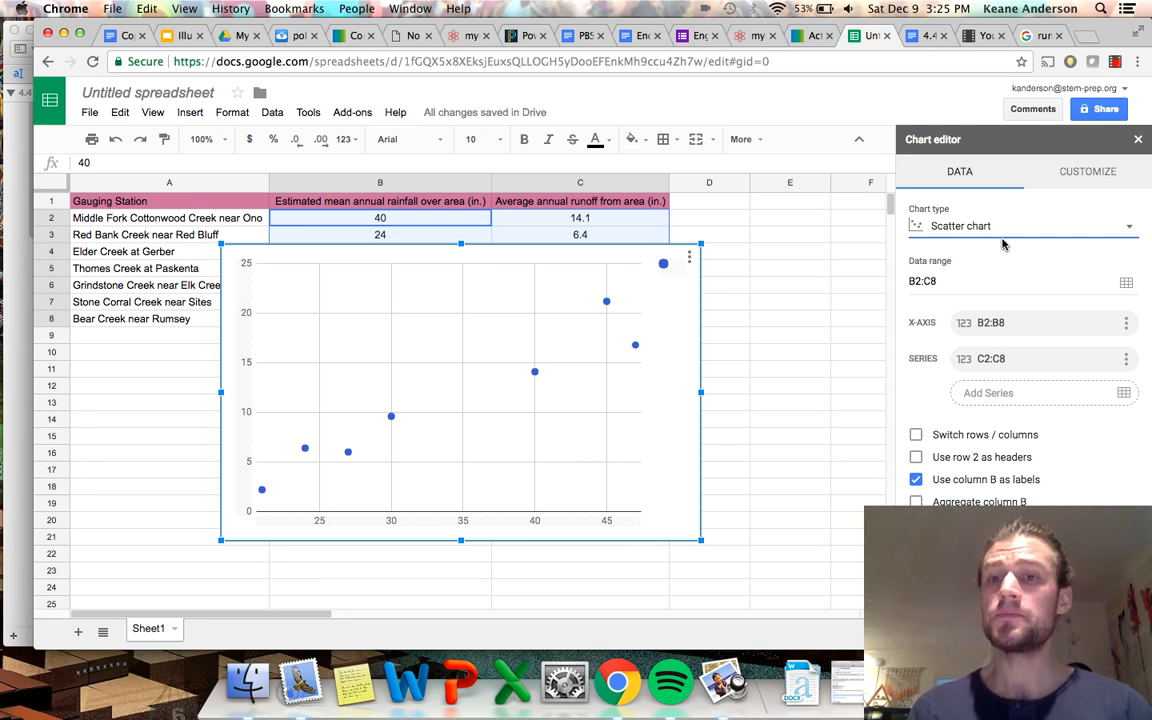
{"action": "left_click_drag", "start_coordinate": [689, 296], "coordinate": [699, 393]}
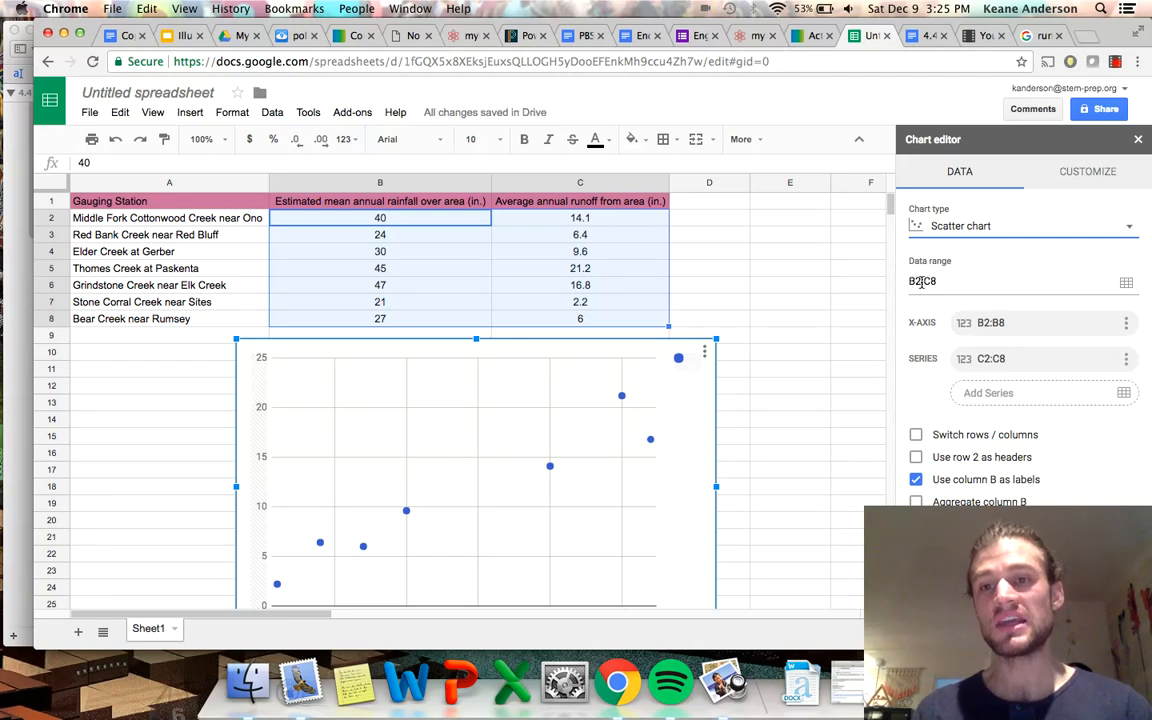
Limit the scatter chart's data range to B2:B8 and examine the resulting plot.
{"action": "left_click", "coordinate": [928, 281]}
{"action": "key", "text": "BackSpace"}
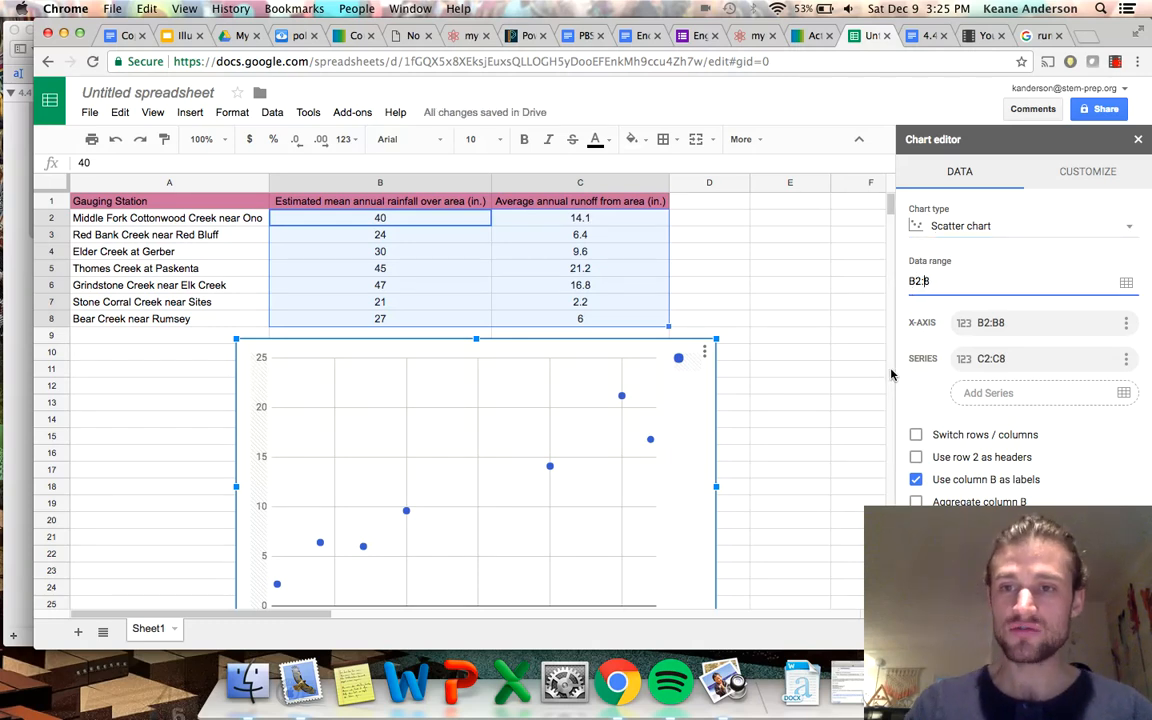
{"action": "type", "text": "b"}
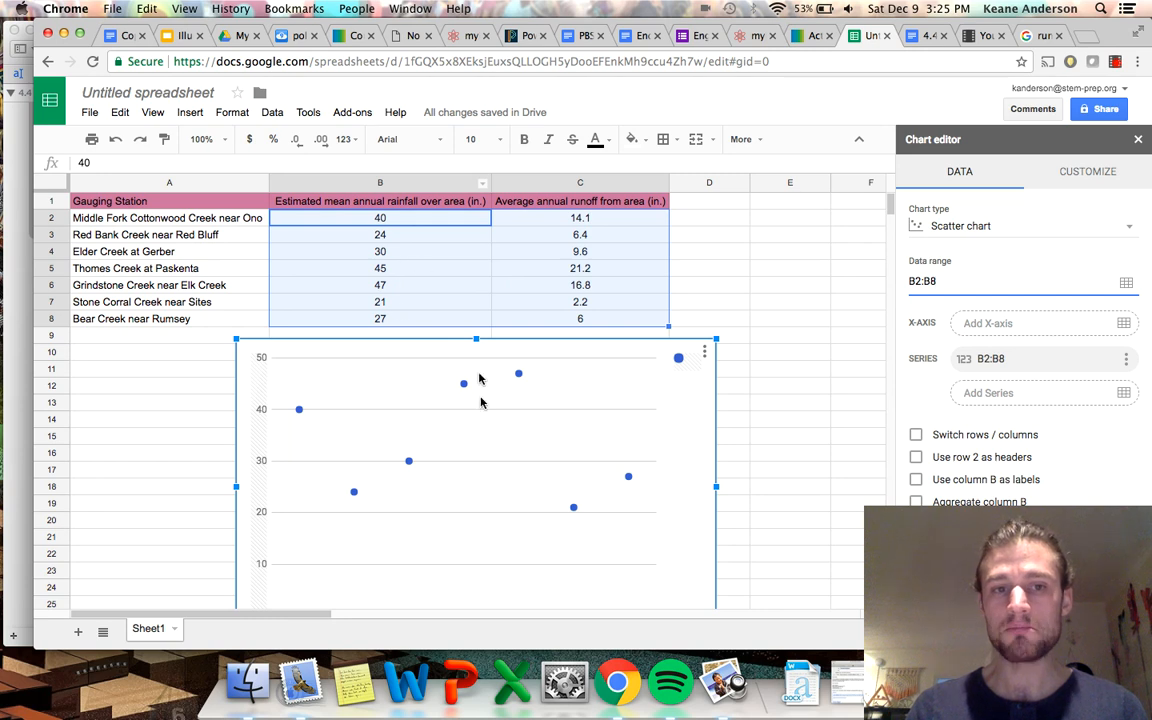
{"action": "scroll", "coordinate": [496, 507], "scroll_direction": "down", "scroll_amount": 2}
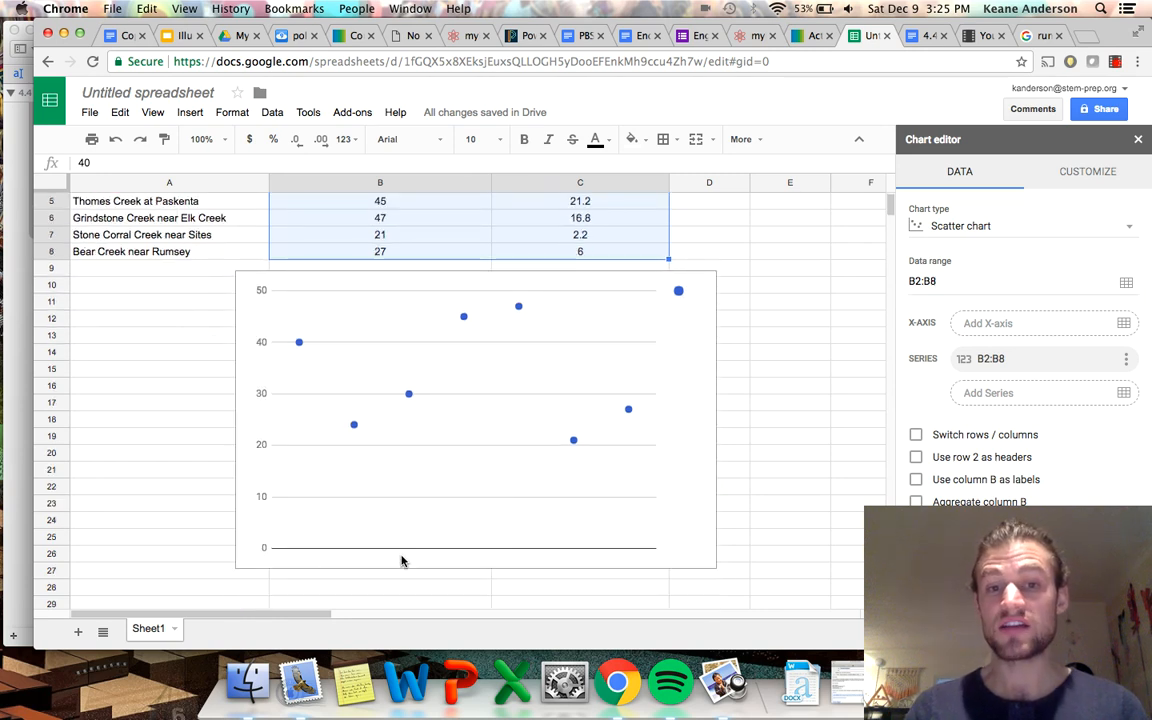
{"action": "scroll", "coordinate": [434, 521], "scroll_direction": "up", "scroll_amount": 1}
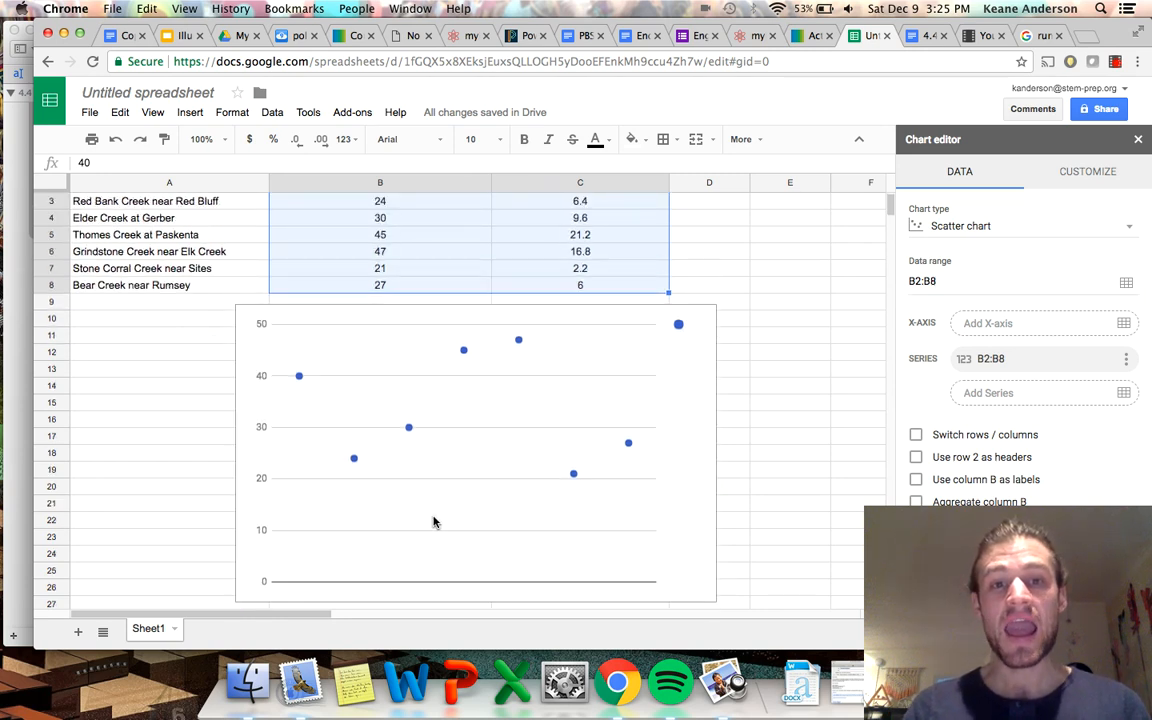
{"action": "scroll", "coordinate": [434, 500], "scroll_direction": "up", "scroll_amount": 1}
{"action": "scroll", "coordinate": [407, 281], "scroll_direction": "up", "scroll_amount": 1}
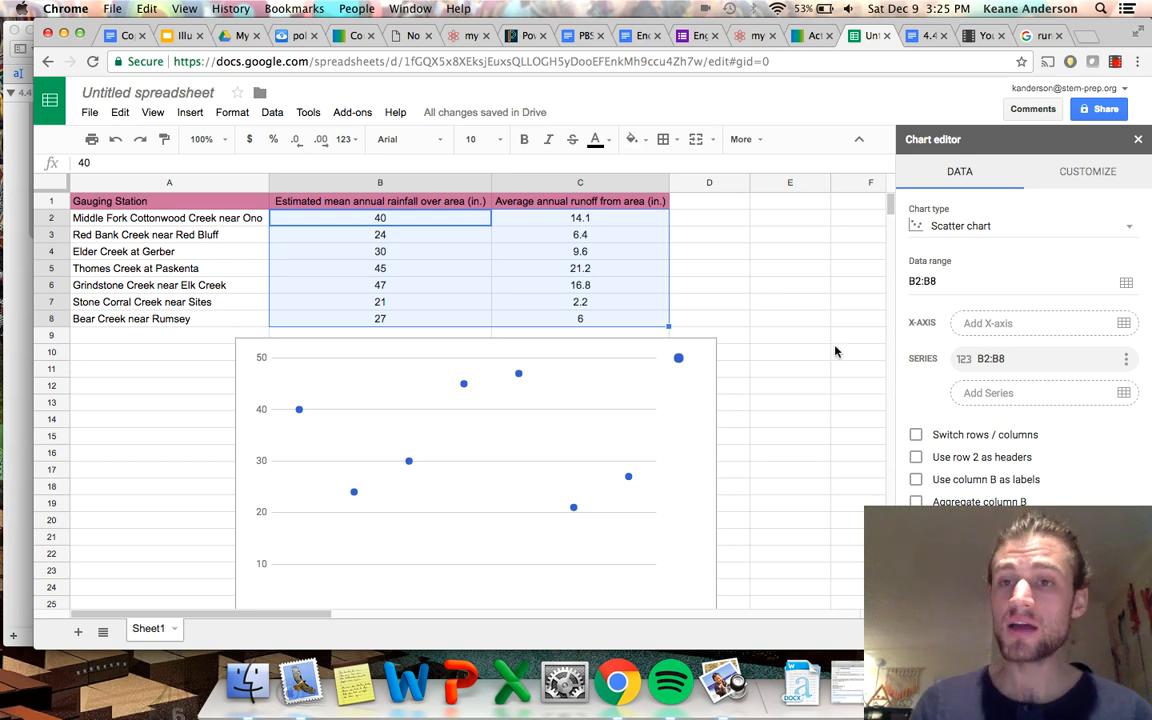
Set the chart's data range to B2:C8 and reapply the Scatter chart type.
{"action": "left_click", "coordinate": [930, 281]}
{"action": "key", "text": "BackSpace"}
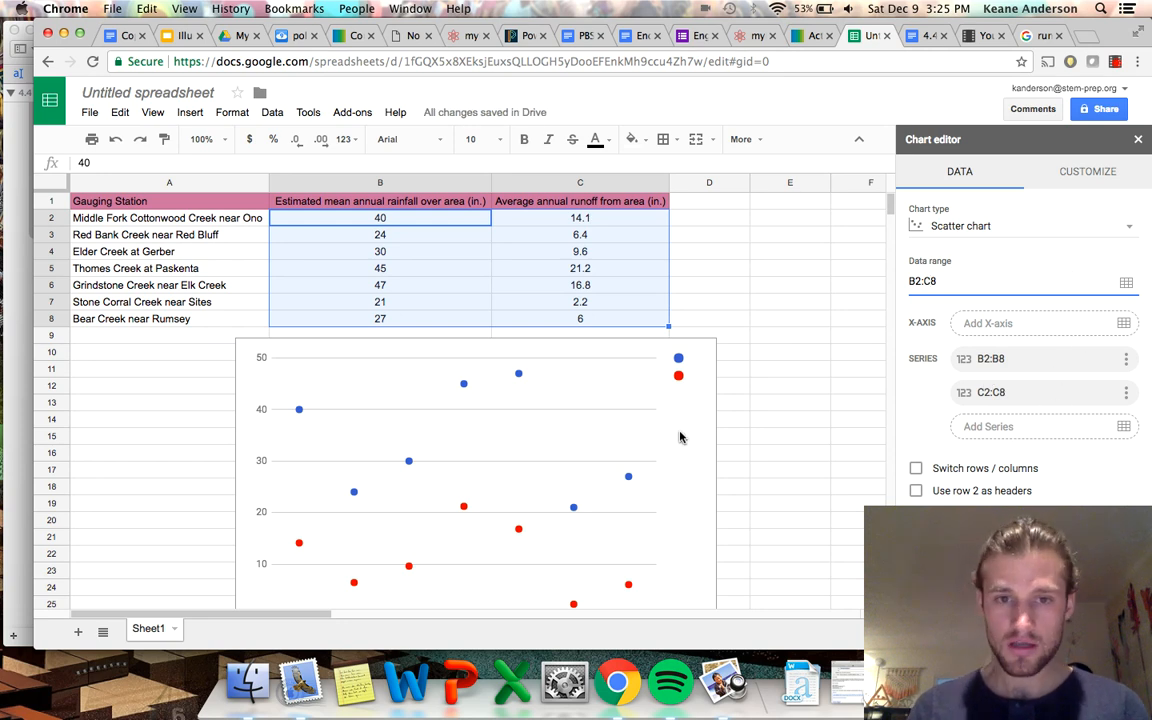
{"action": "left_click", "coordinate": [918, 227]}
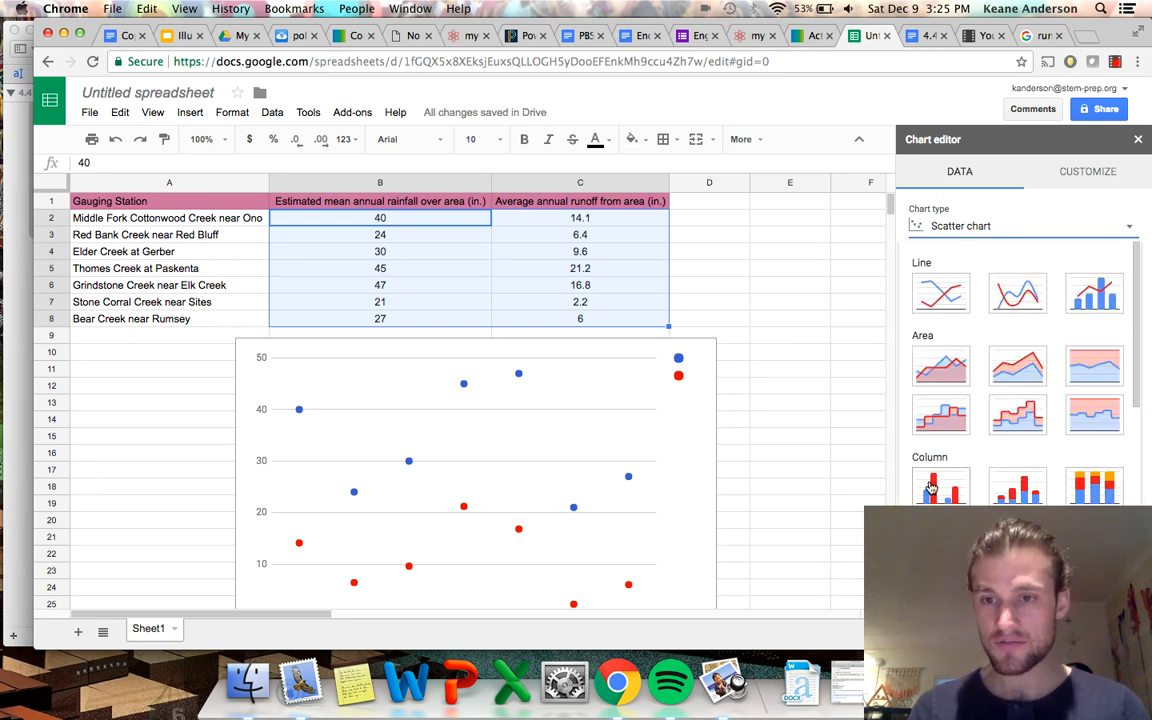
{"action": "scroll", "coordinate": [1000, 360], "scroll_direction": "down", "scroll_amount": 10}
{"action": "left_click", "coordinate": [950, 312]}
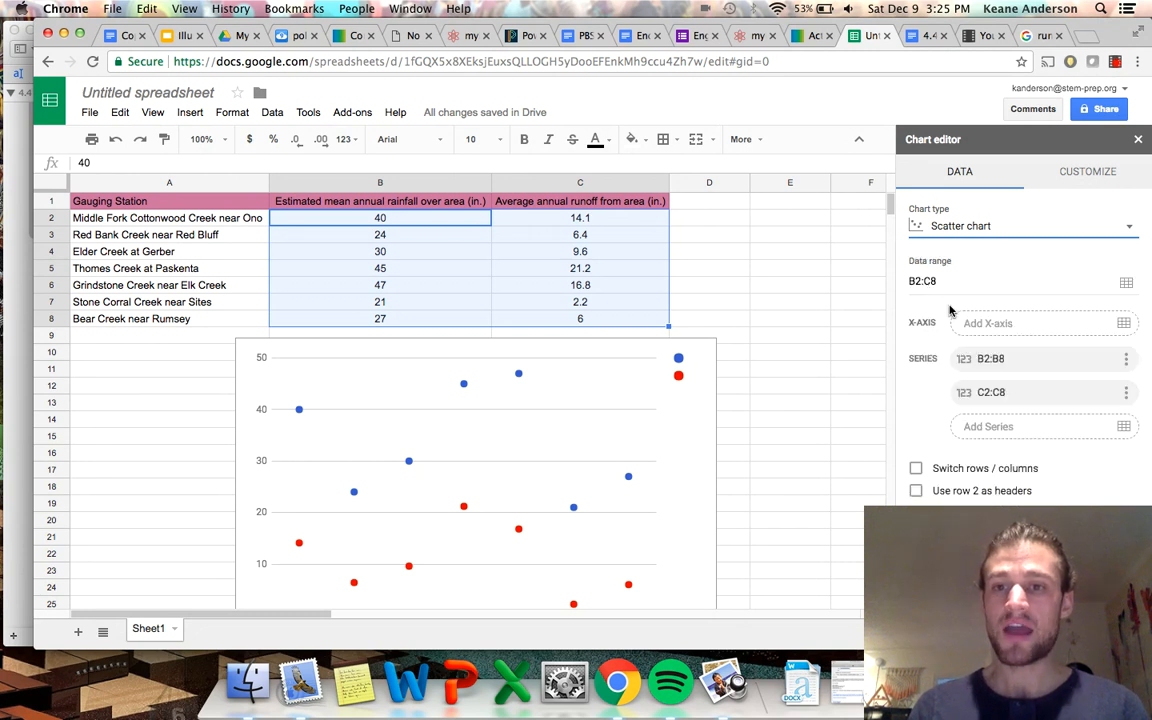
{"action": "left_click", "coordinate": [930, 228]}
{"action": "left_click", "coordinate": [641, 476]}
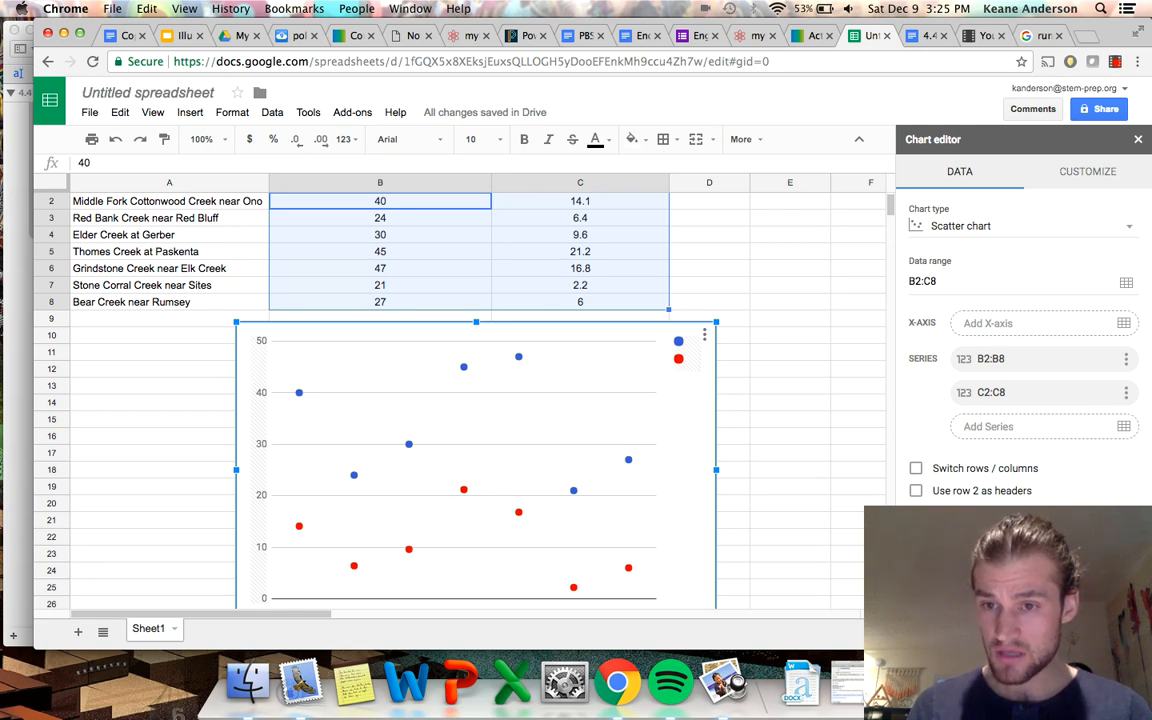
{"action": "left_click", "coordinate": [916, 468]}
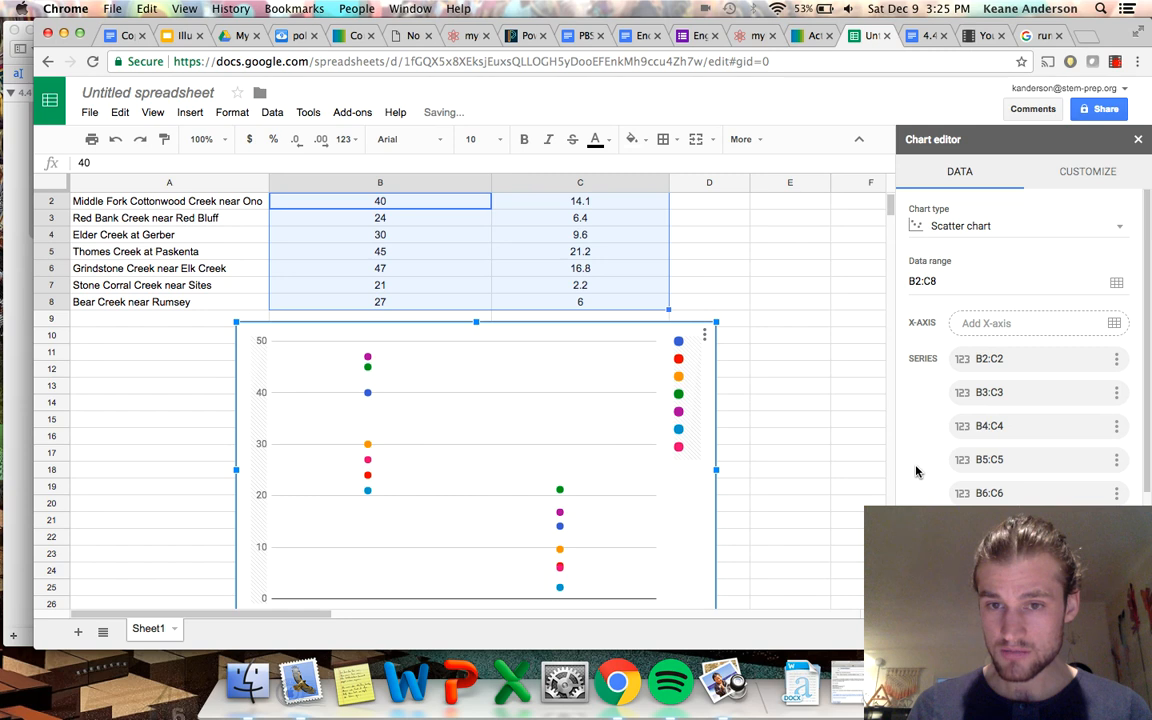
{"action": "scroll", "coordinate": [1112, 328], "scroll_direction": "down", "scroll_amount": 3}
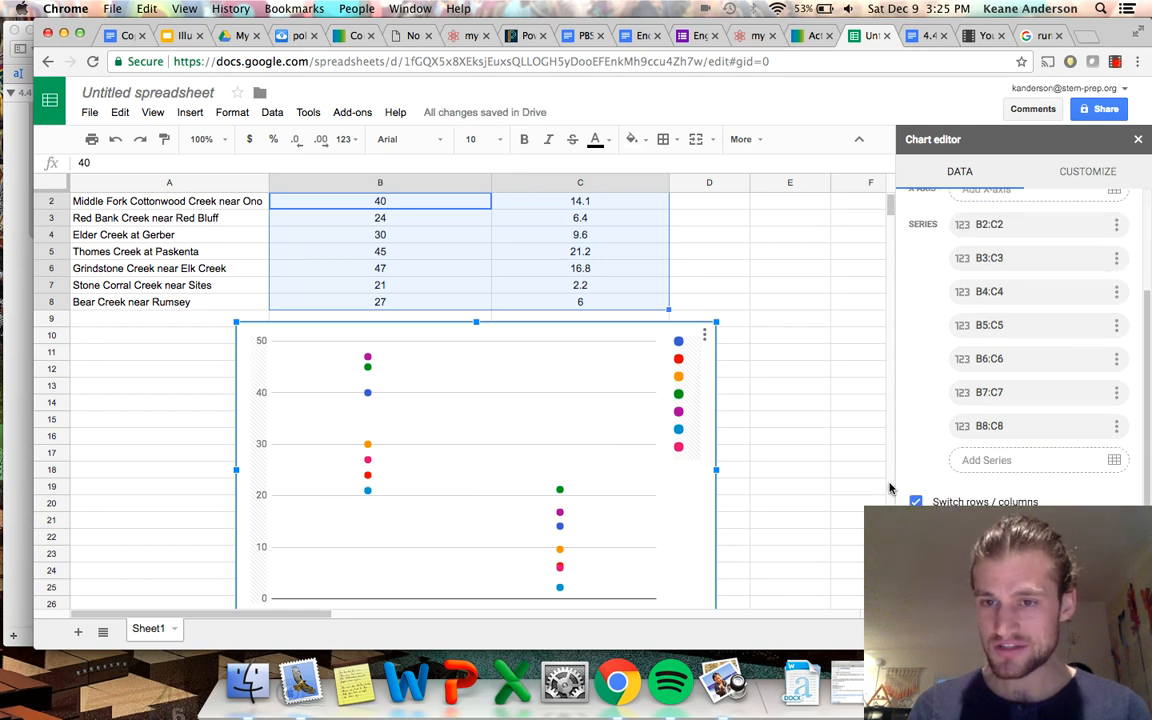
{"action": "left_click", "coordinate": [916, 501]}
Make the chart use row 2 as headers.
{"action": "left_click", "coordinate": [916, 491]}
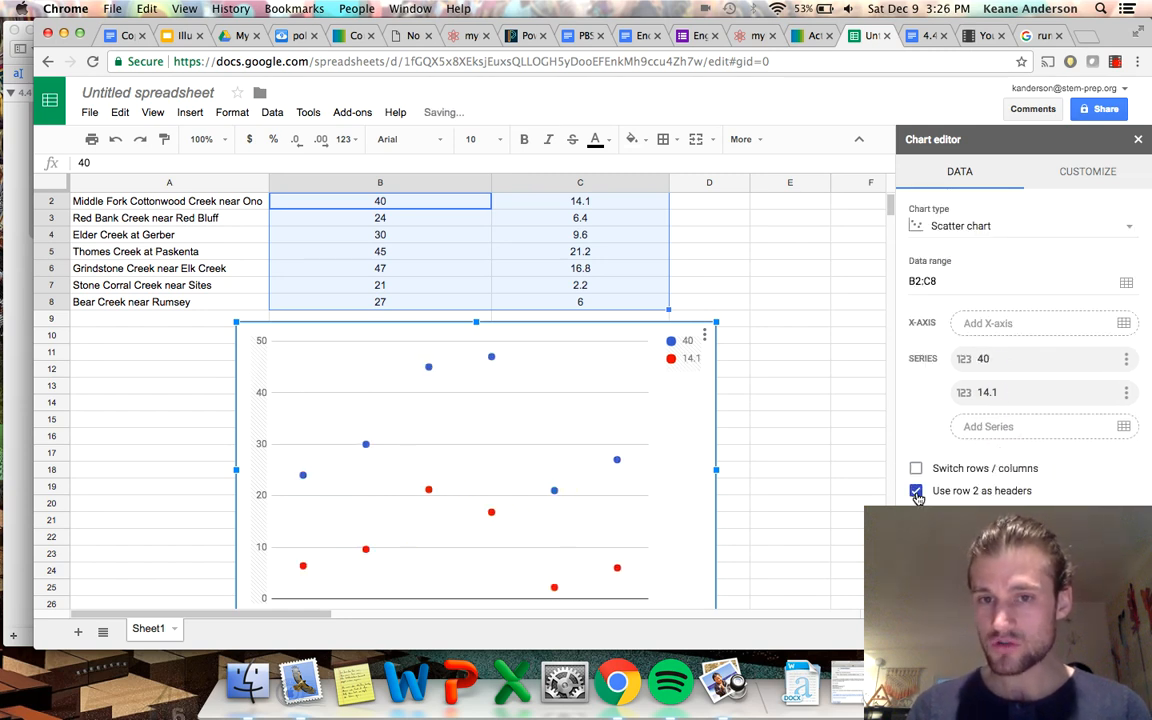
Stop using row 2 as headers and use column B as labels so rainfall becomes the chart's X-axis.
{"action": "left_click", "coordinate": [916, 492]}
{"action": "left_click", "coordinate": [916, 510]}
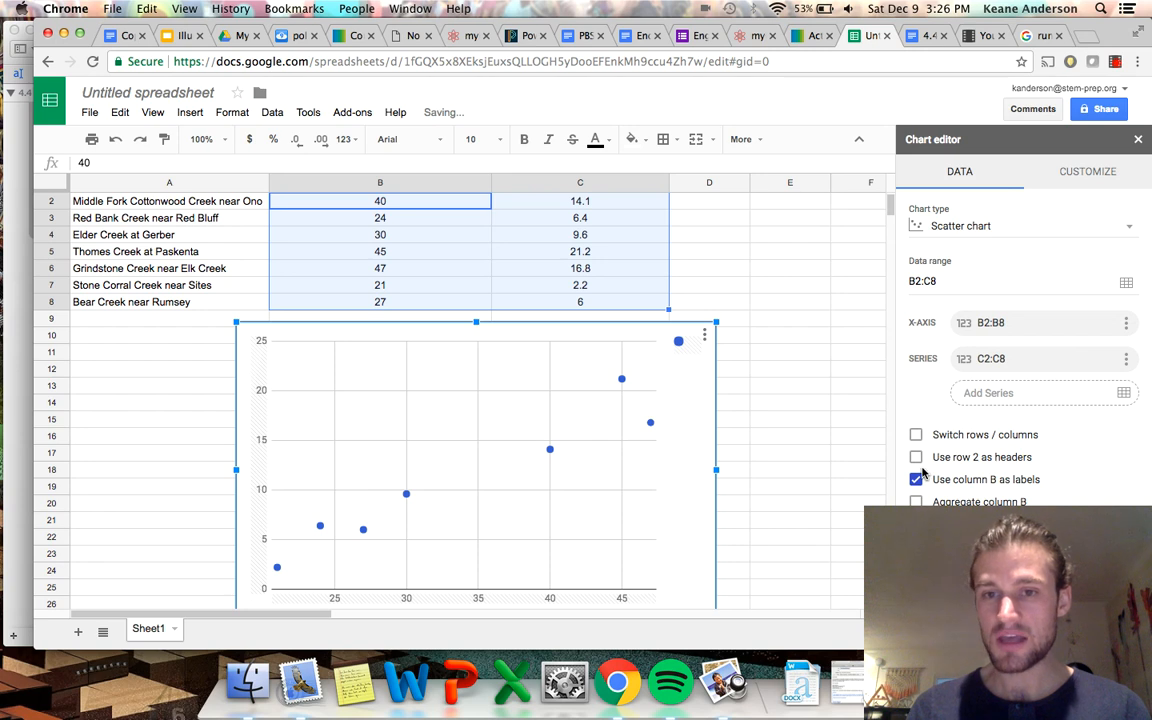
{"action": "scroll", "coordinate": [697, 414], "scroll_direction": "up", "scroll_amount": 1}
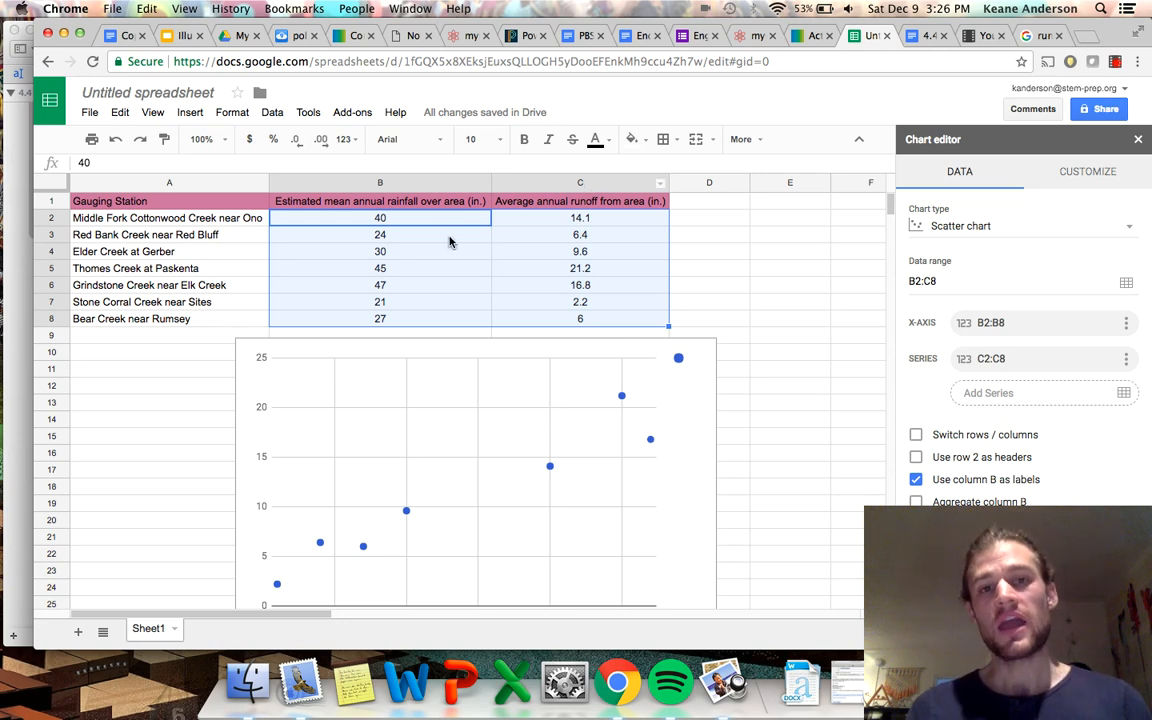
{"action": "left_click", "coordinate": [605, 204]}
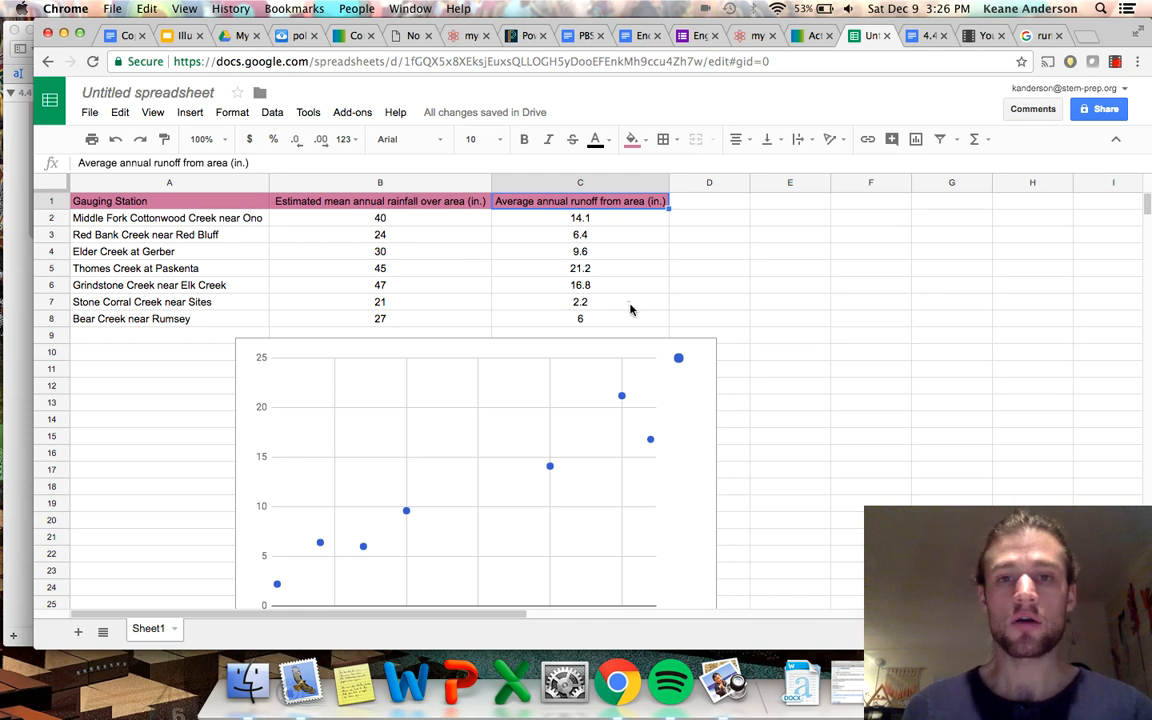
{"action": "left_click", "coordinate": [587, 274]}
{"action": "left_click", "coordinate": [426, 267]}
{"action": "scroll", "coordinate": [573, 543], "scroll_direction": "down", "scroll_amount": 1}
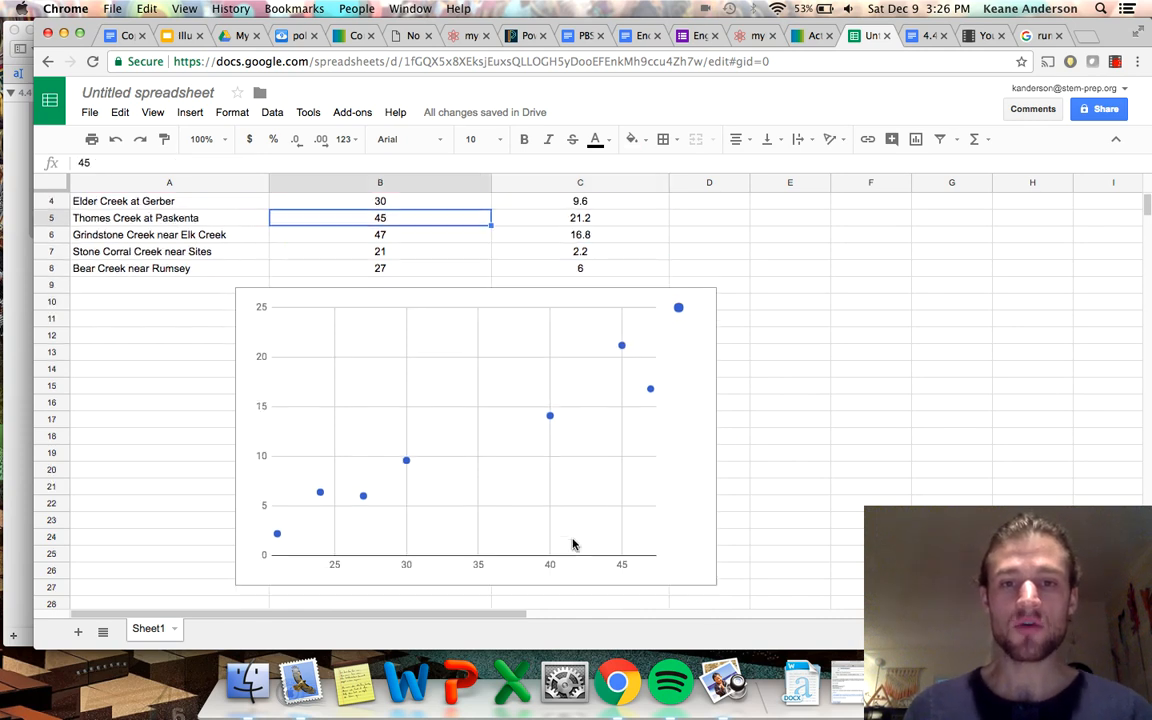
{"action": "scroll", "coordinate": [555, 265], "scroll_direction": "up", "scroll_amount": 2}
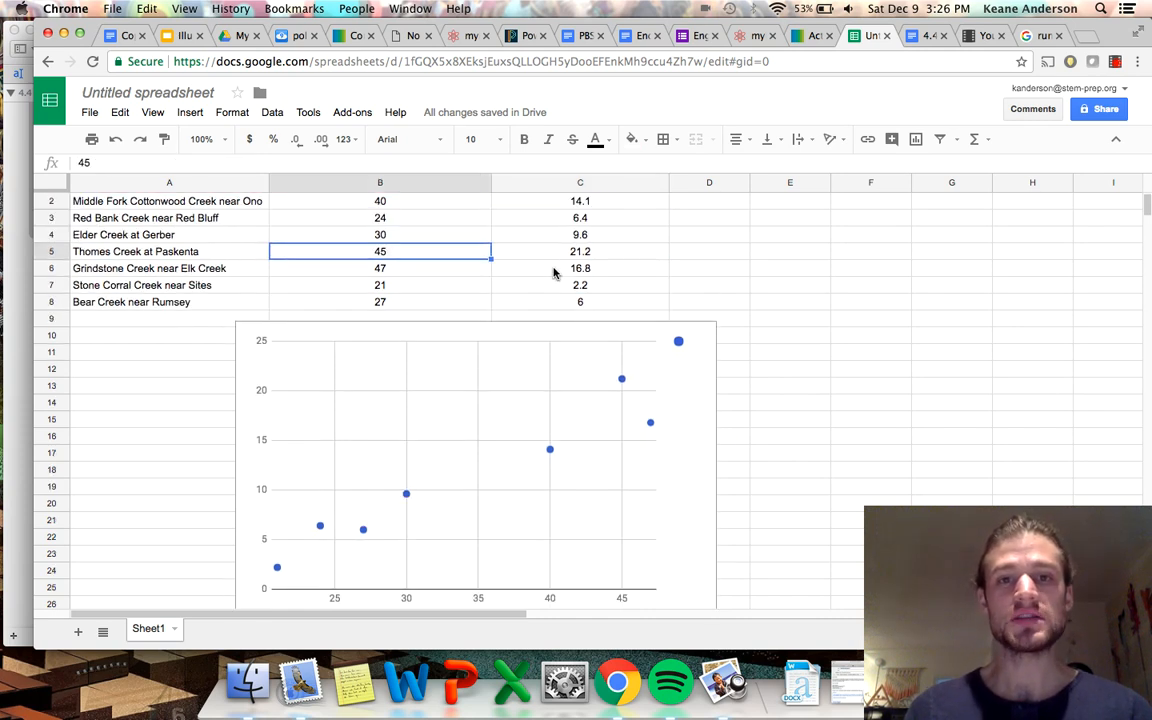
Reopen the scatter chart for editing, check its data setup, and bring up its customization options.
{"action": "right_click", "coordinate": [690, 413]}
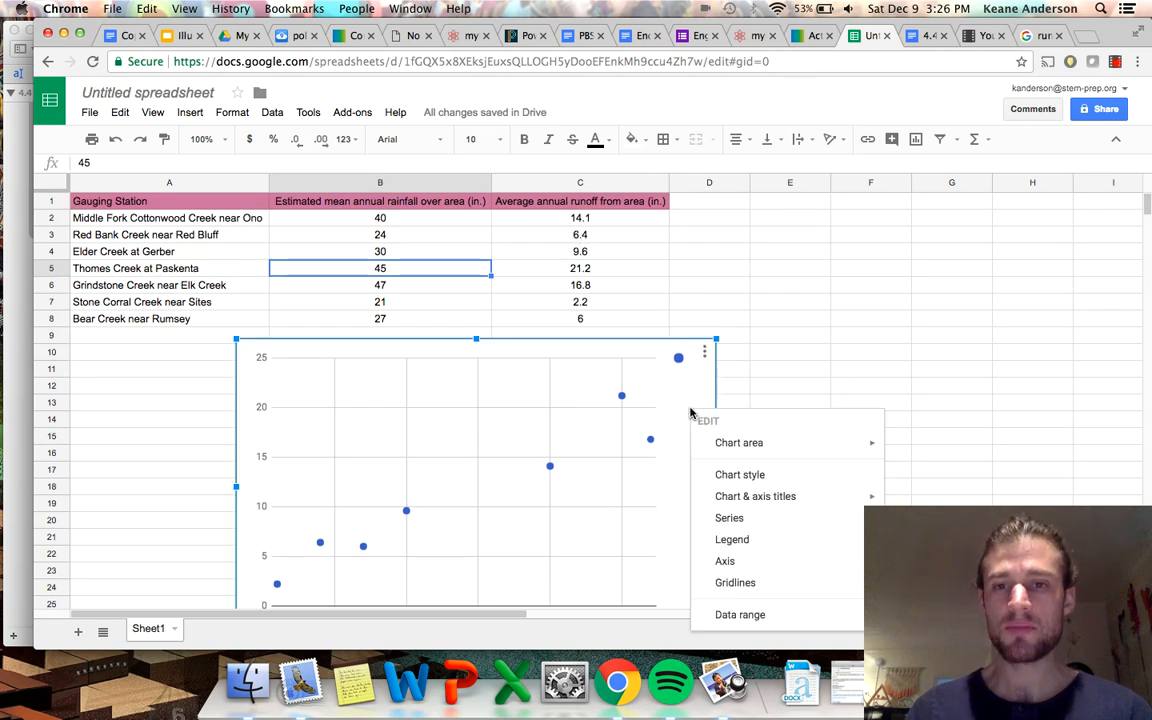
{"action": "mouse_move", "coordinate": [733, 455]}
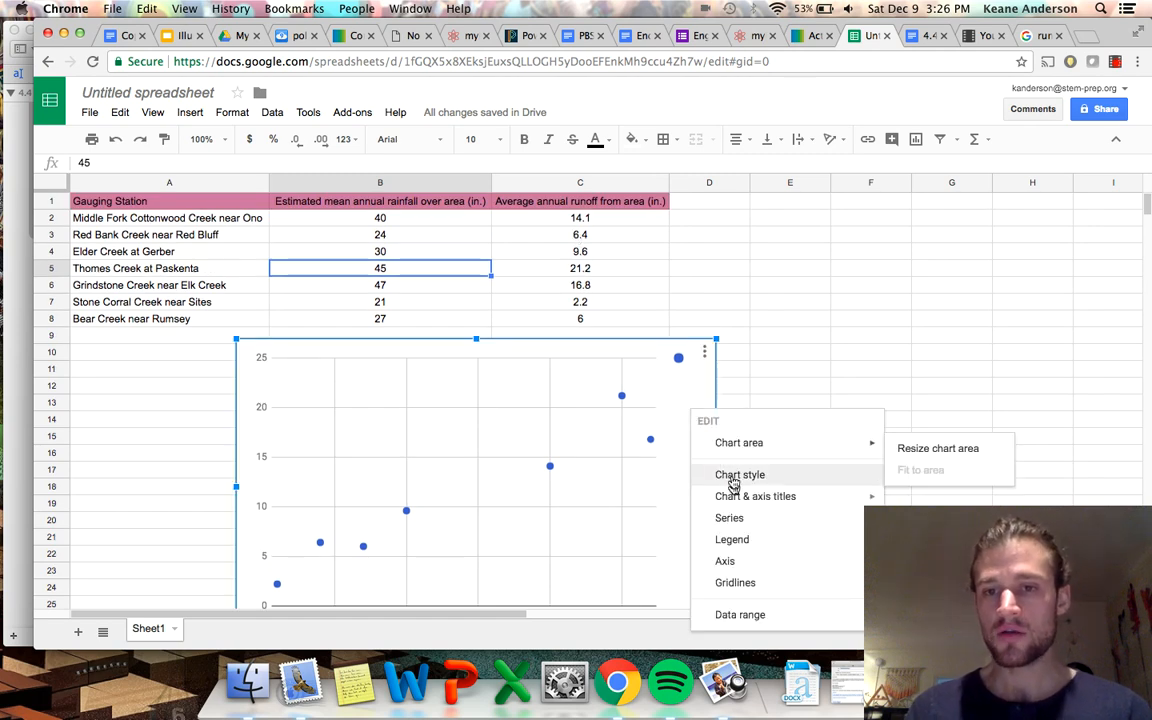
{"action": "left_click", "coordinate": [740, 475]}
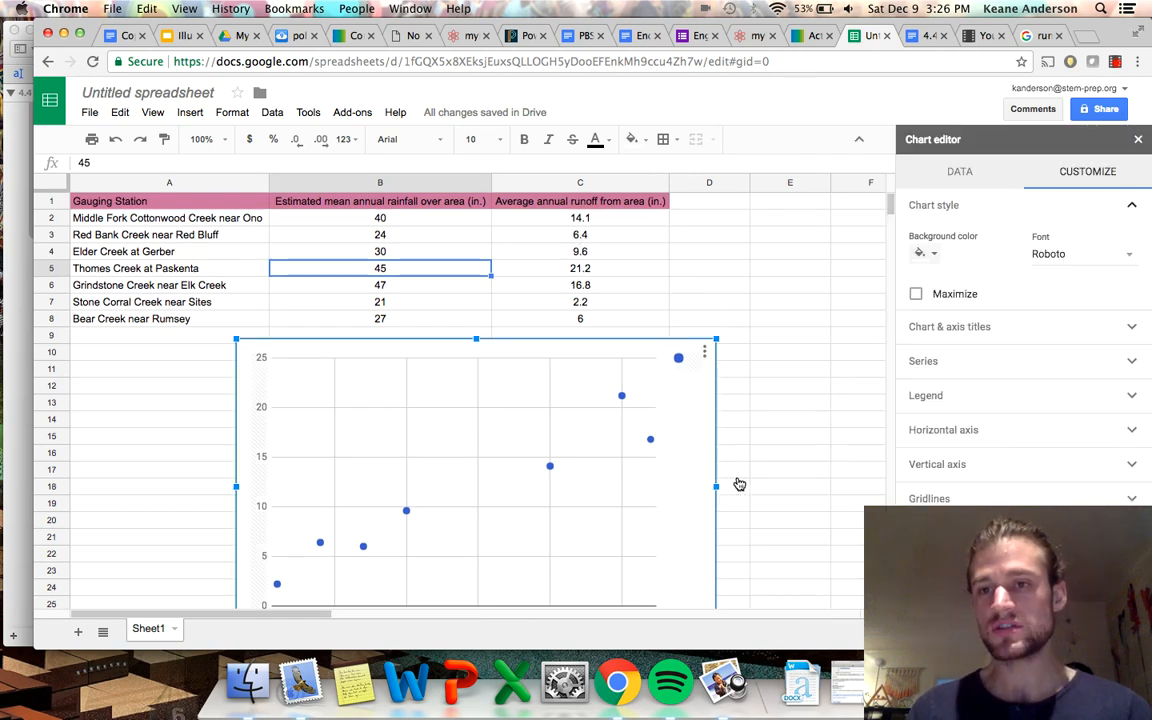
{"action": "left_click", "coordinate": [958, 172]}
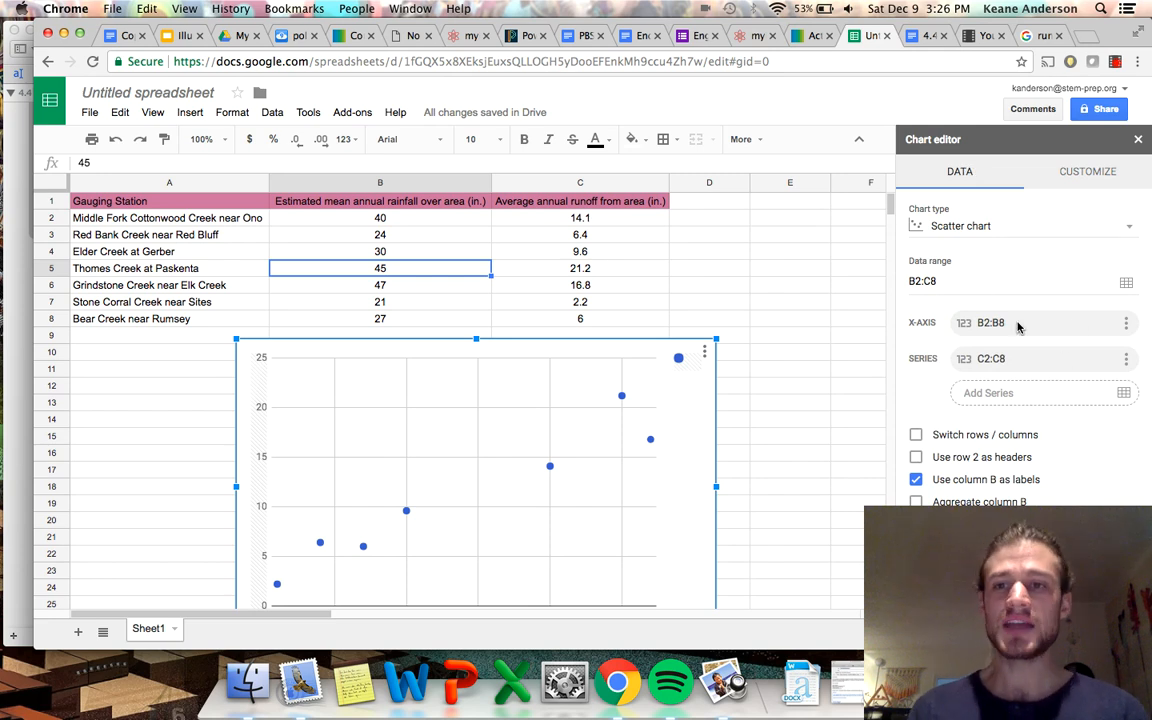
{"action": "left_click", "coordinate": [1080, 172]}
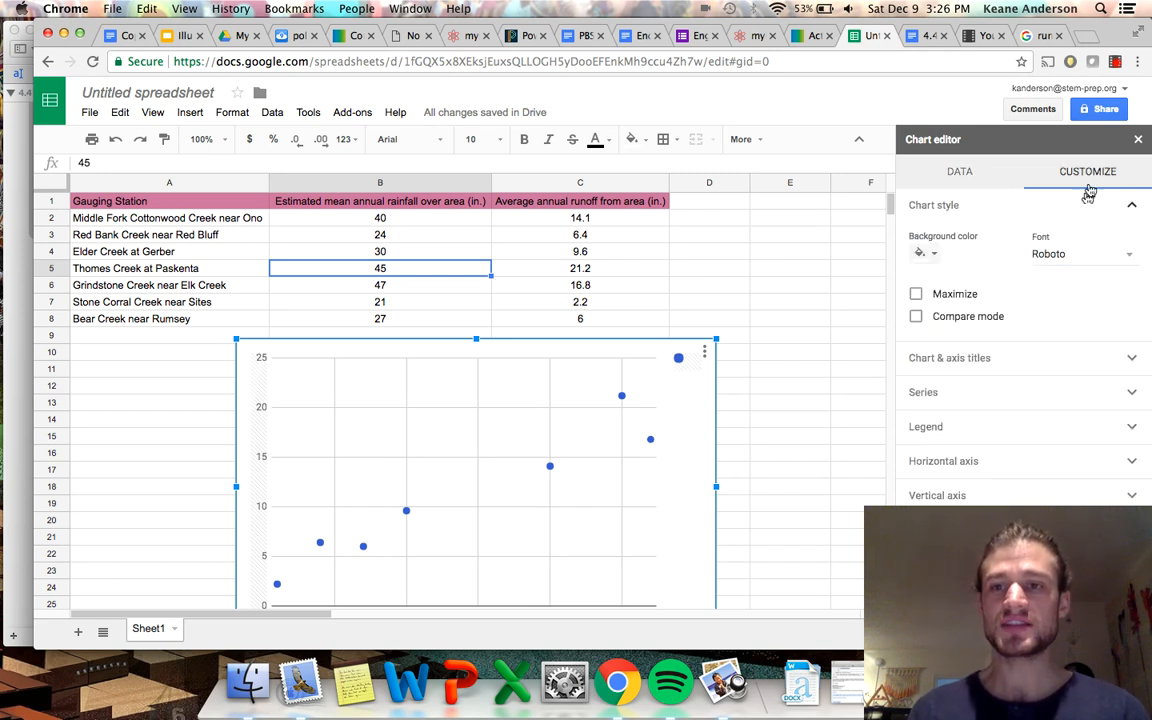
Set the chart title to "Rainfall and Runoff".
{"action": "left_click", "coordinate": [990, 362]}
{"action": "left_click", "coordinate": [950, 315]}
{"action": "type", "text": "Av"}
{"action": "key", "text": "BackSpace"}
{"action": "key", "text": "BackSpace"}
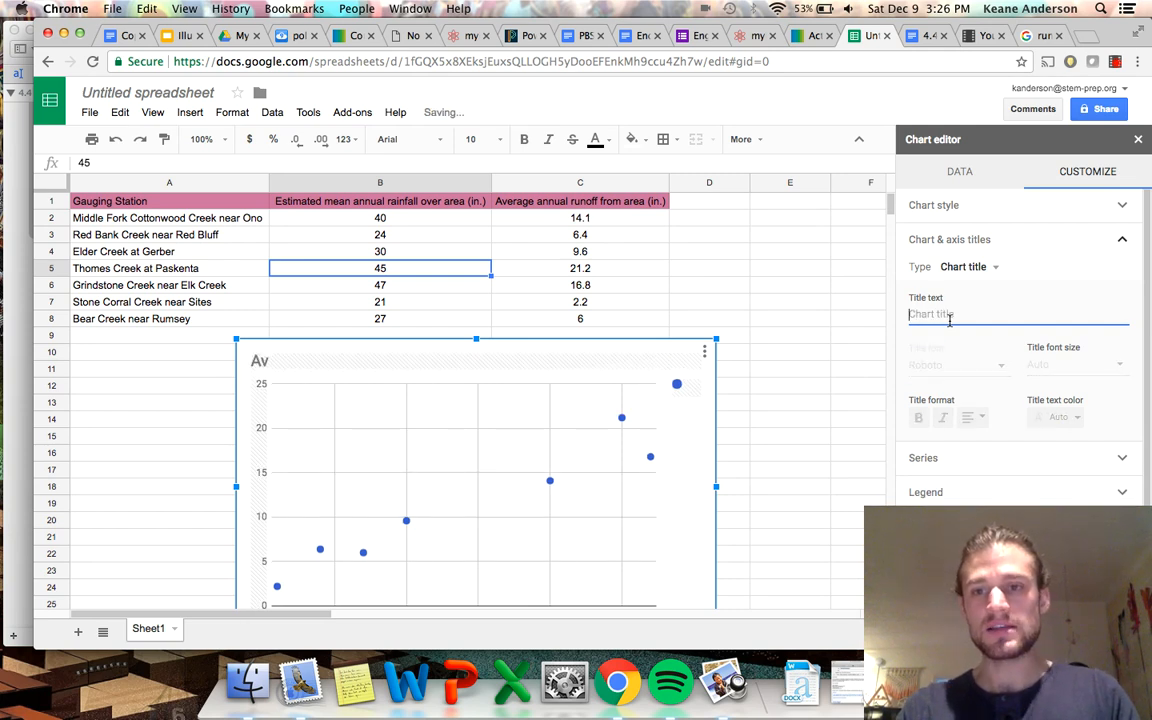
{"action": "type", "text": "Rainfall and "}
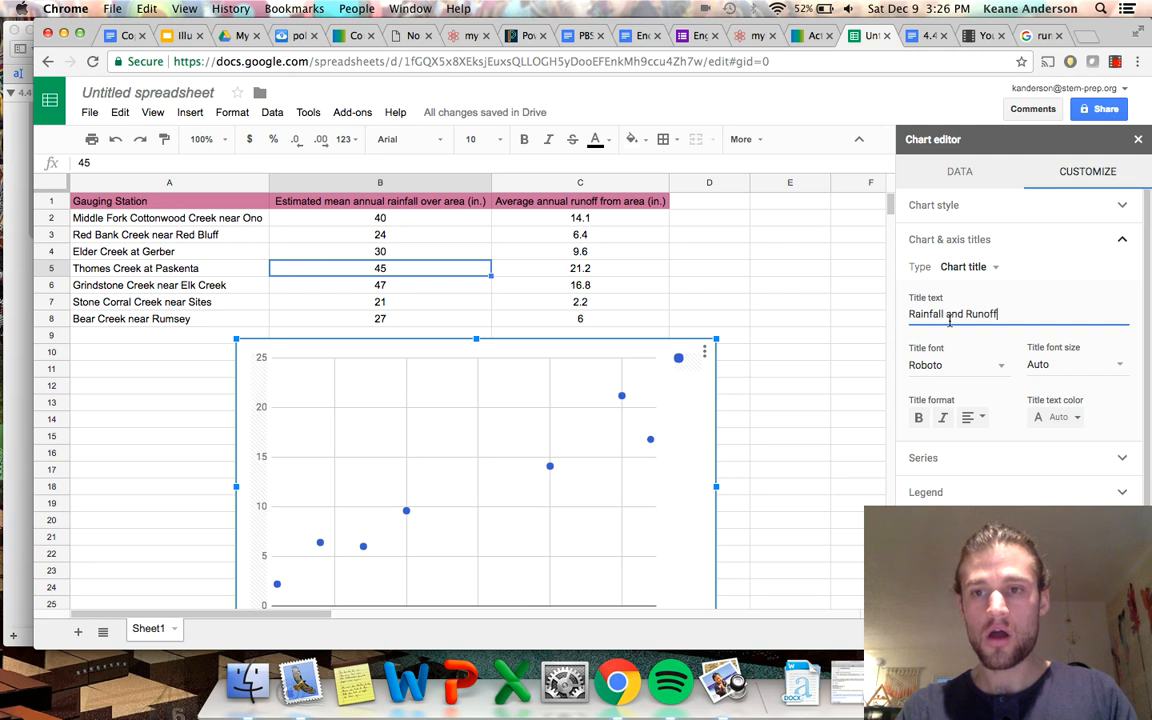
{"action": "type", "text": "Runoff"}
Set the chart's horizontal axis title to "Average Annual Rainfall (inches squared)".
{"action": "left_click", "coordinate": [988, 272]}
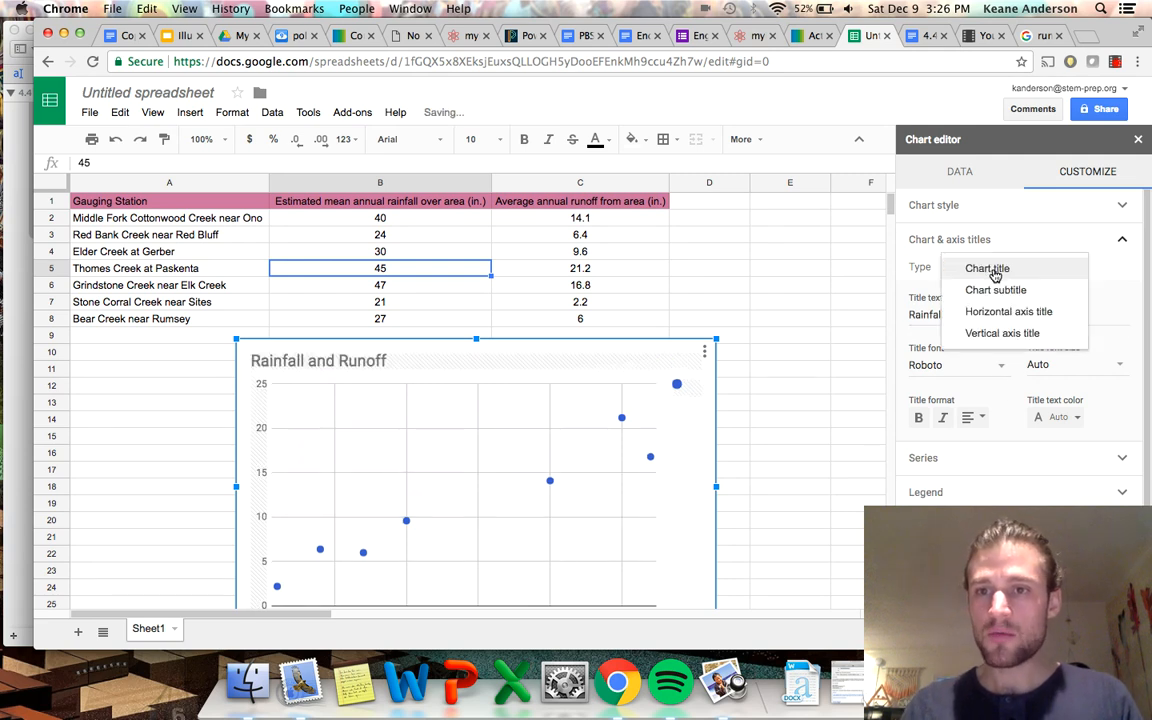
{"action": "left_click", "coordinate": [1008, 311]}
{"action": "left_click", "coordinate": [952, 316]}
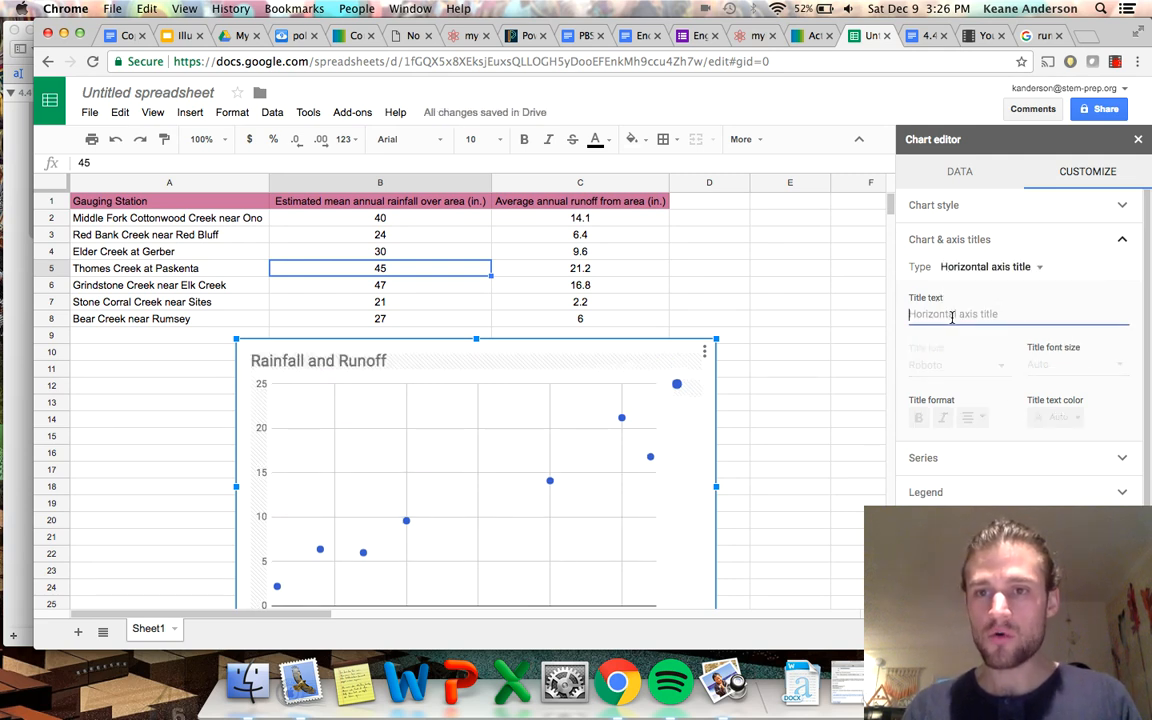
{"action": "type", "text": "Averag"}
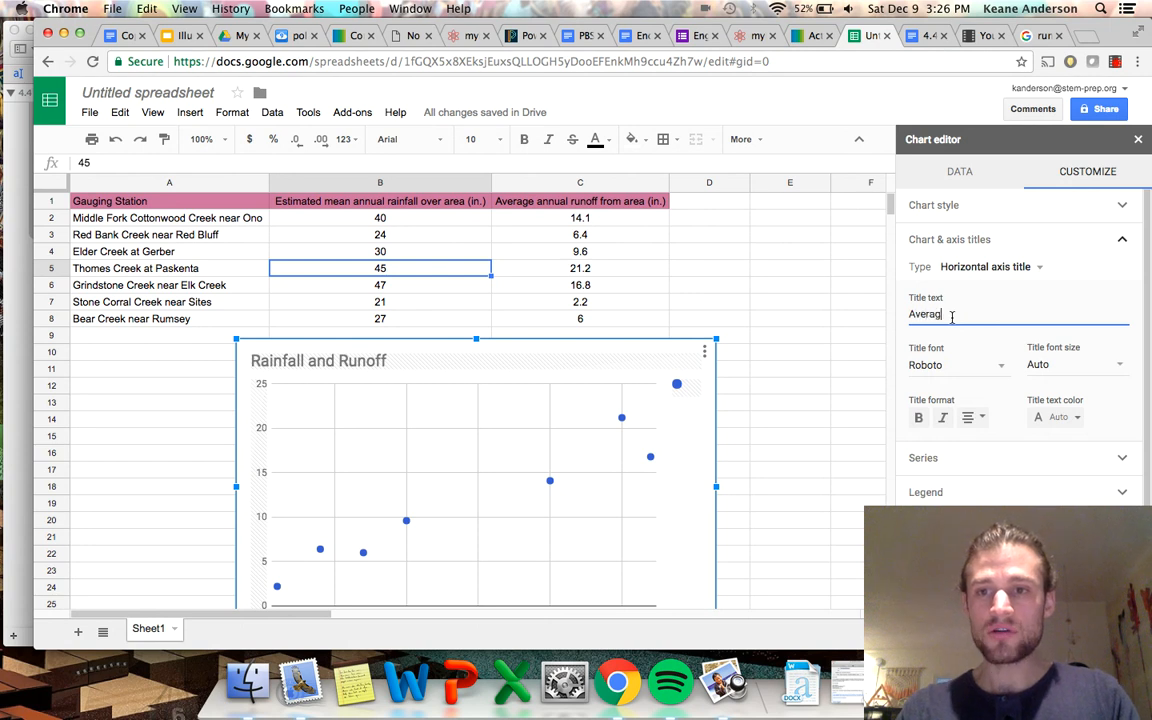
{"action": "type", "text": "e Annual "}
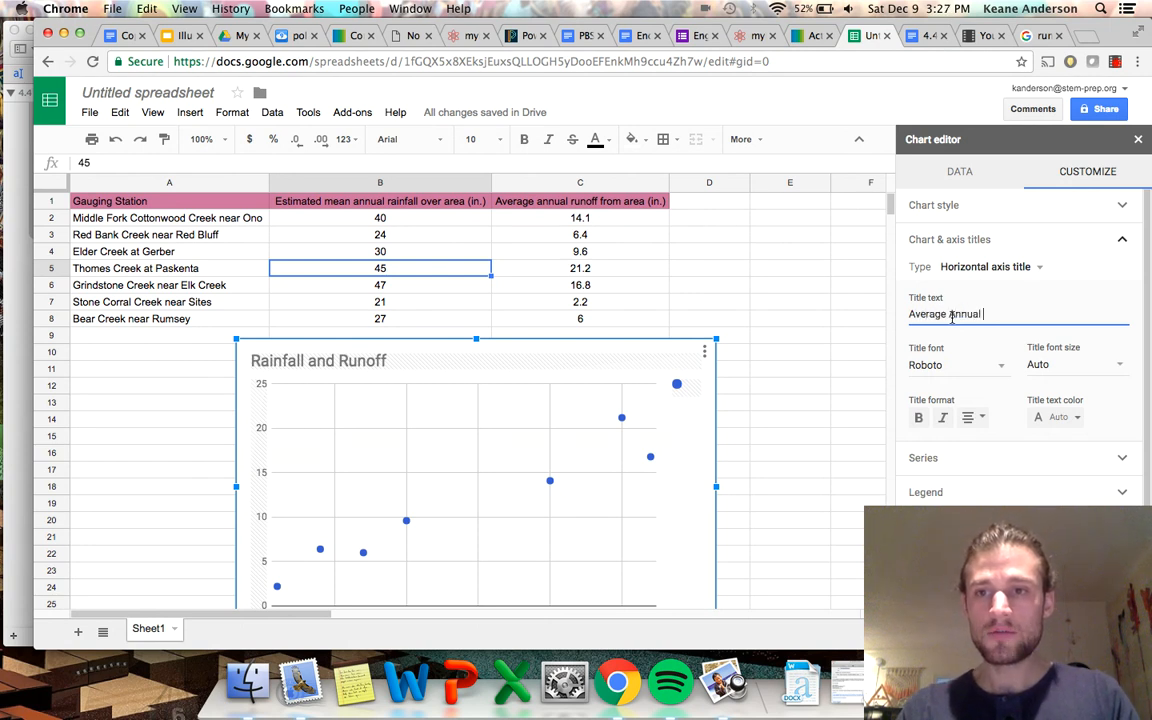
{"action": "type", "text": "Rainfl"}
{"action": "key", "text": "BackSpace"}
{"action": "type", "text": "all "}
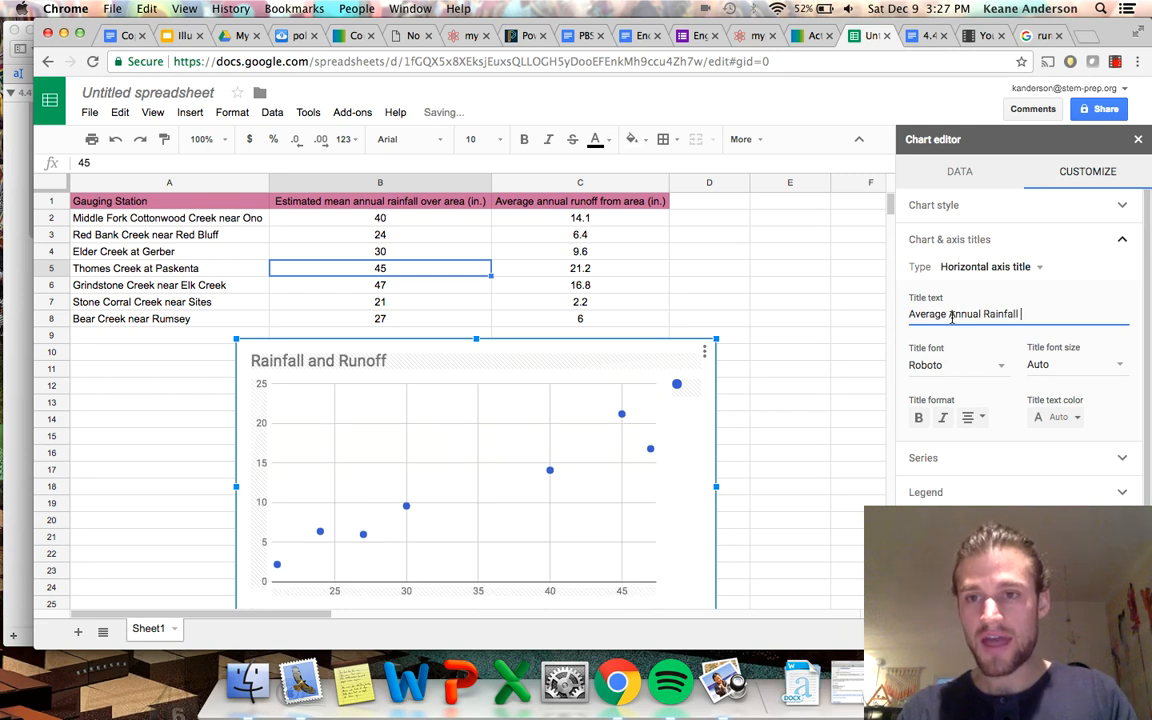
{"action": "type", "text": "(inches sq"}
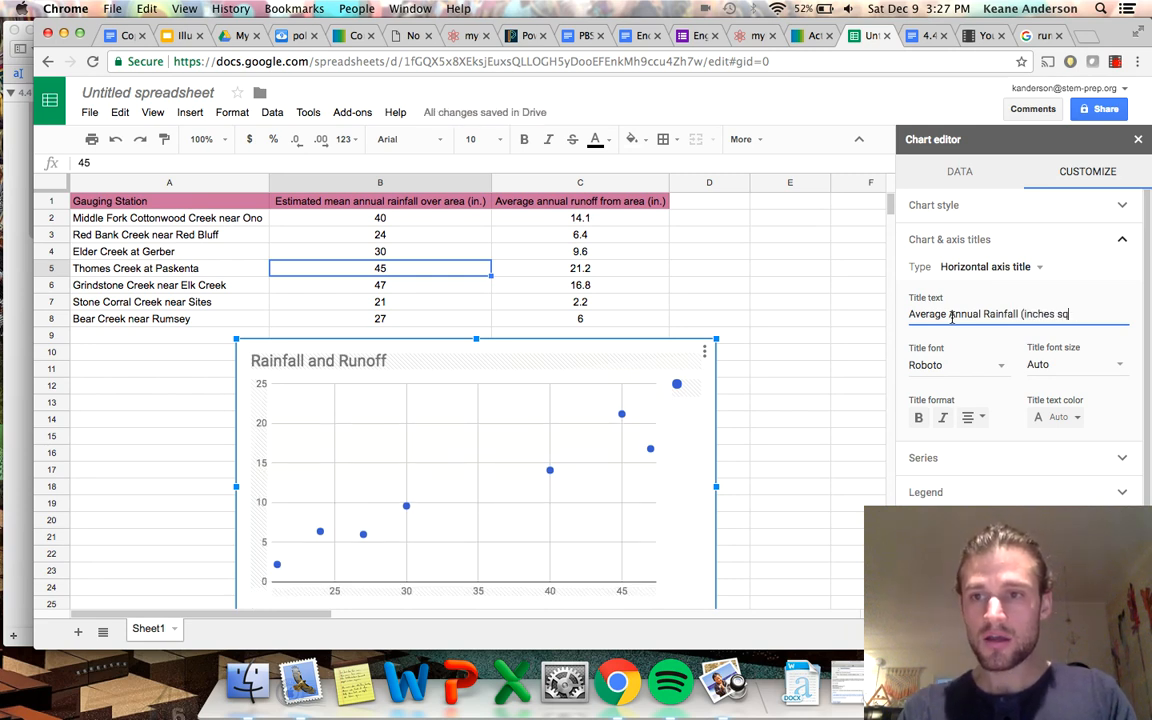
{"action": "type", "text": "uared)"}
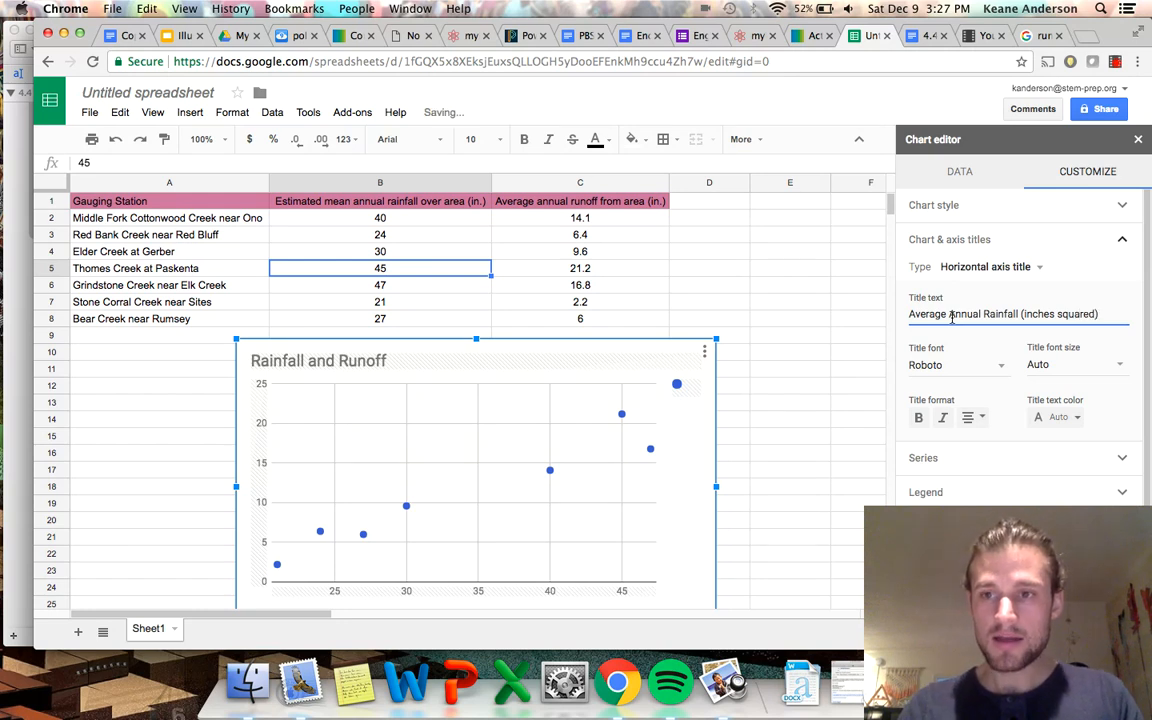
Set the chart's vertical axis title to "Average Annual Runoff (inches squared)".
{"action": "left_click", "coordinate": [1040, 267]}
{"action": "left_click", "coordinate": [1032, 289]}
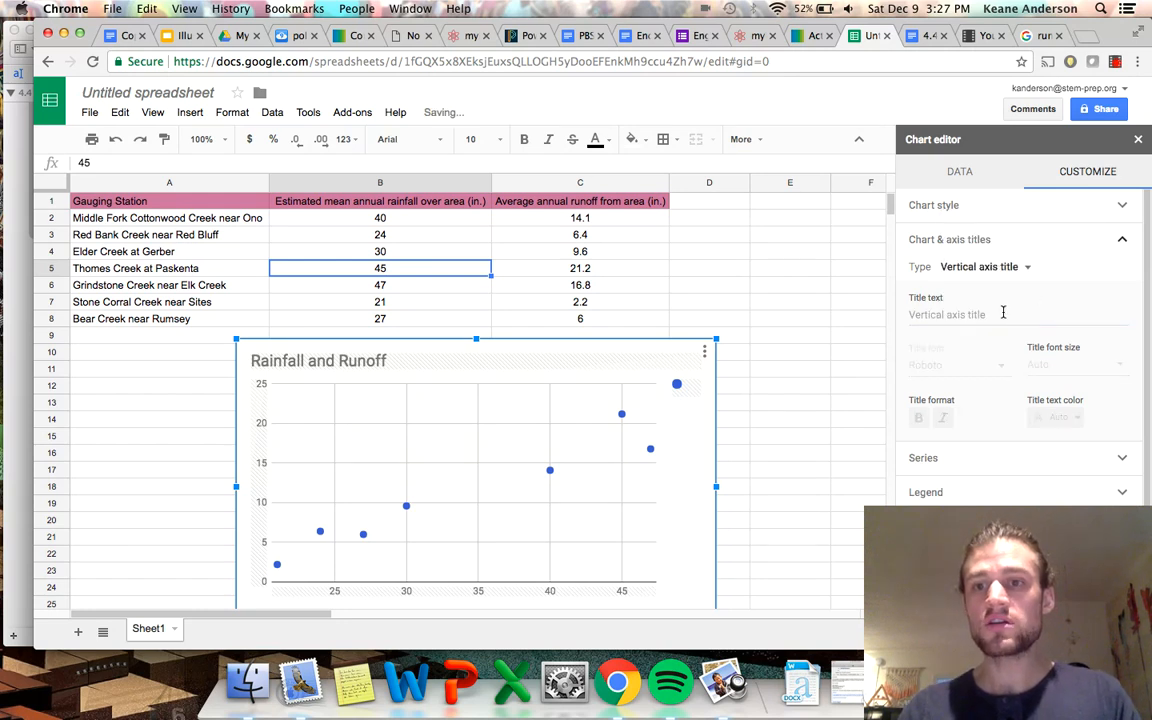
{"action": "left_click", "coordinate": [980, 314]}
{"action": "type", "text": "Average an"}
{"action": "key", "text": "BackSpace"}
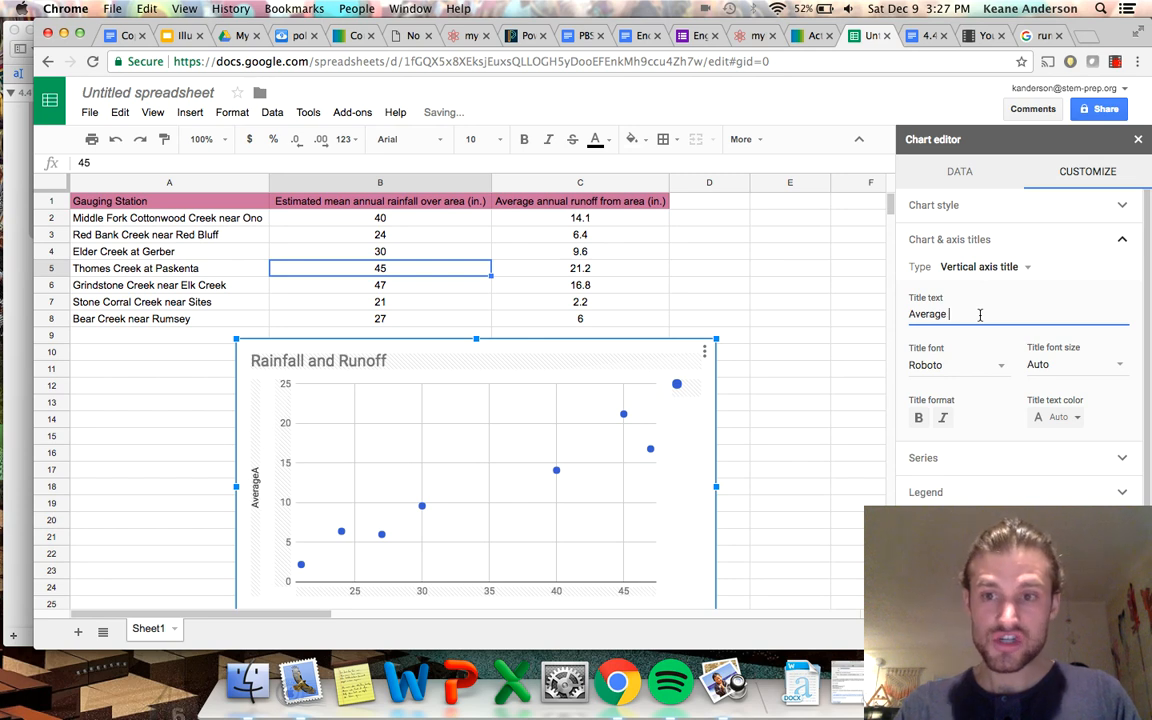
{"action": "type", "text": "R"}
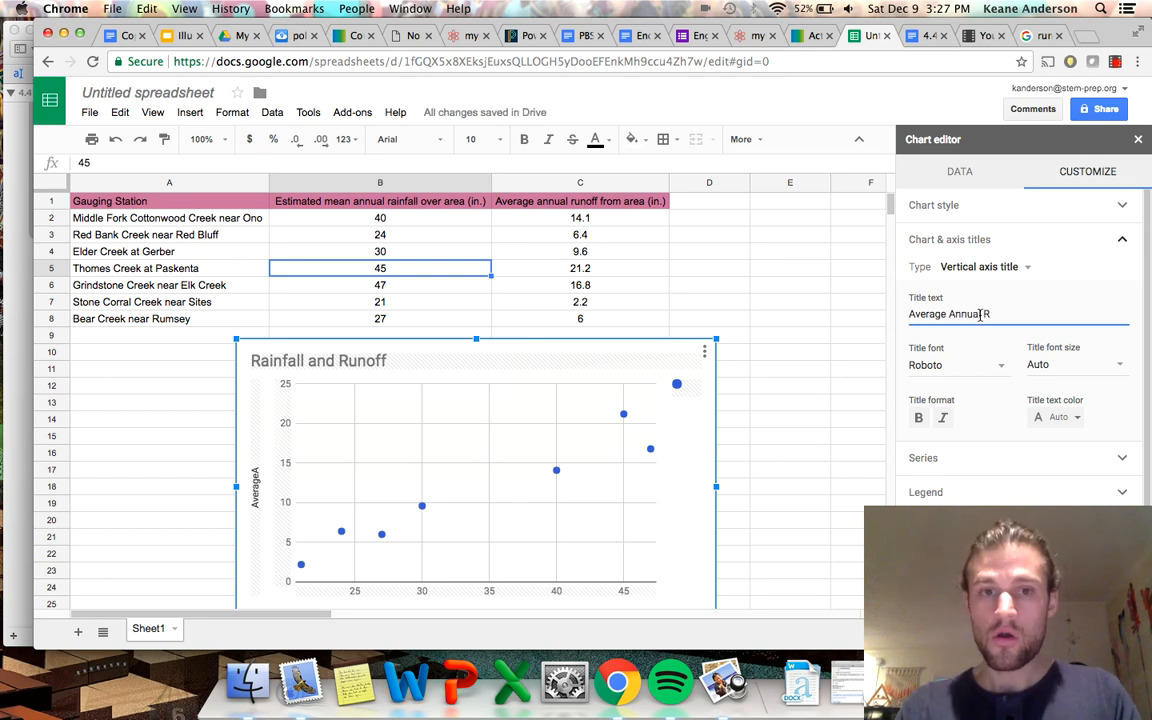
{"action": "type", "text": "uno"}
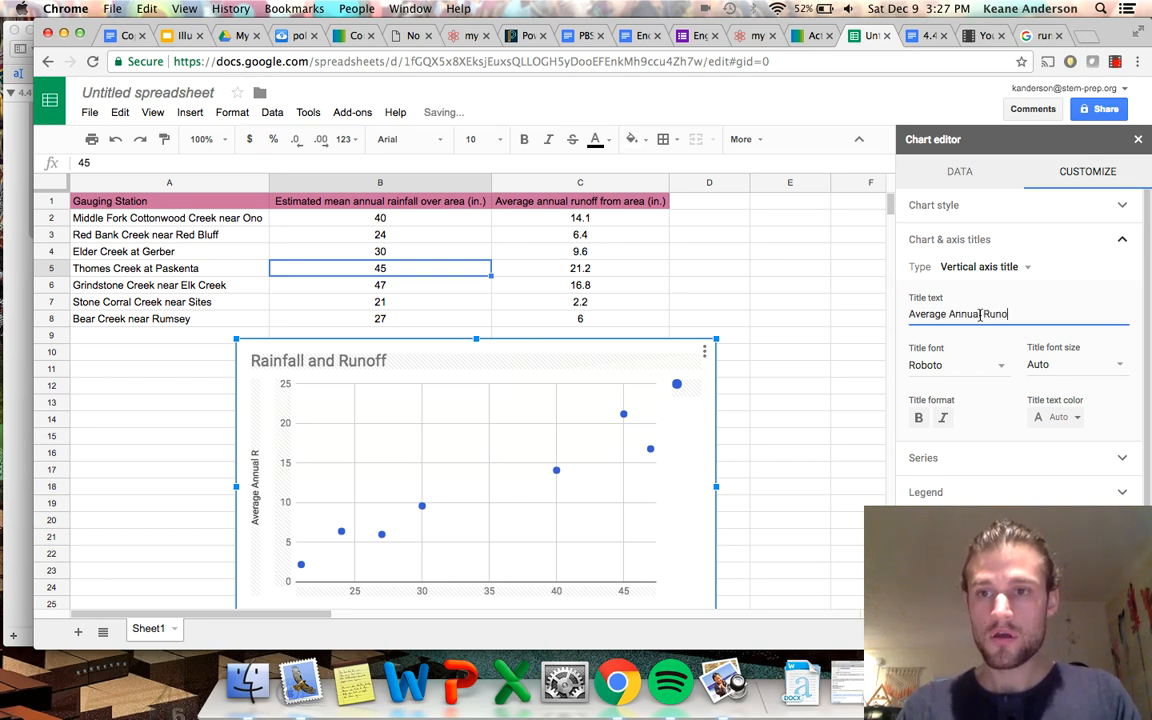
{"action": "type", "text": "ff (inches"}
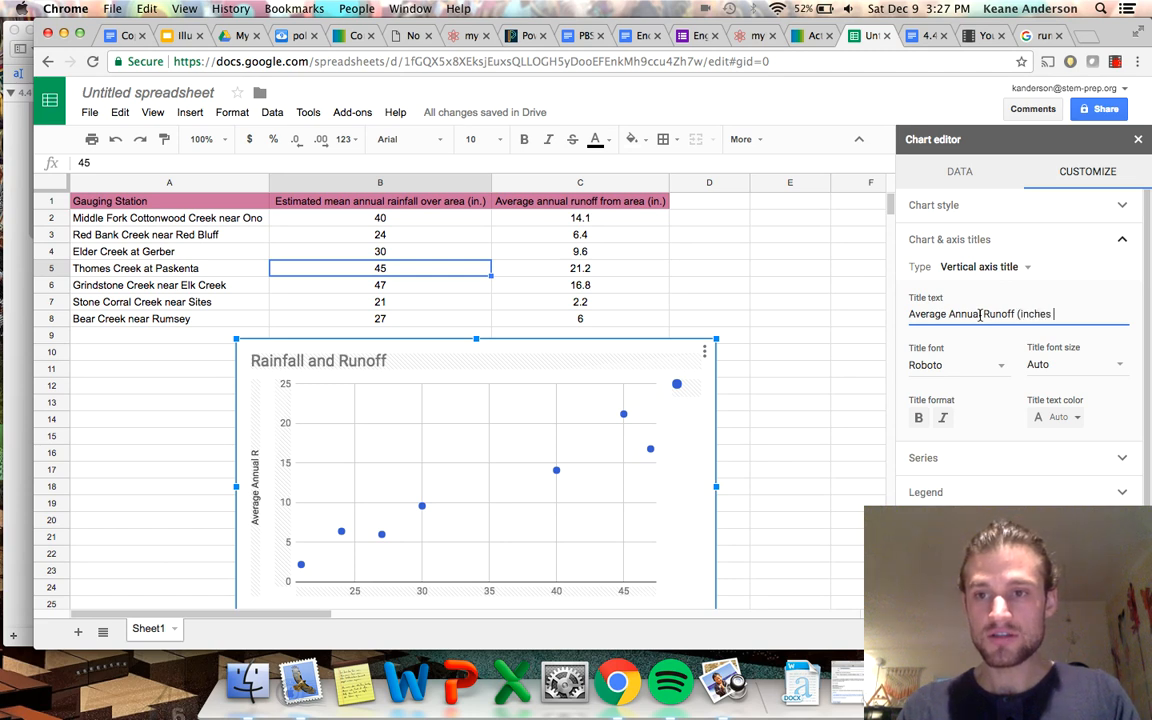
{"action": "type", "text": " swuq"}
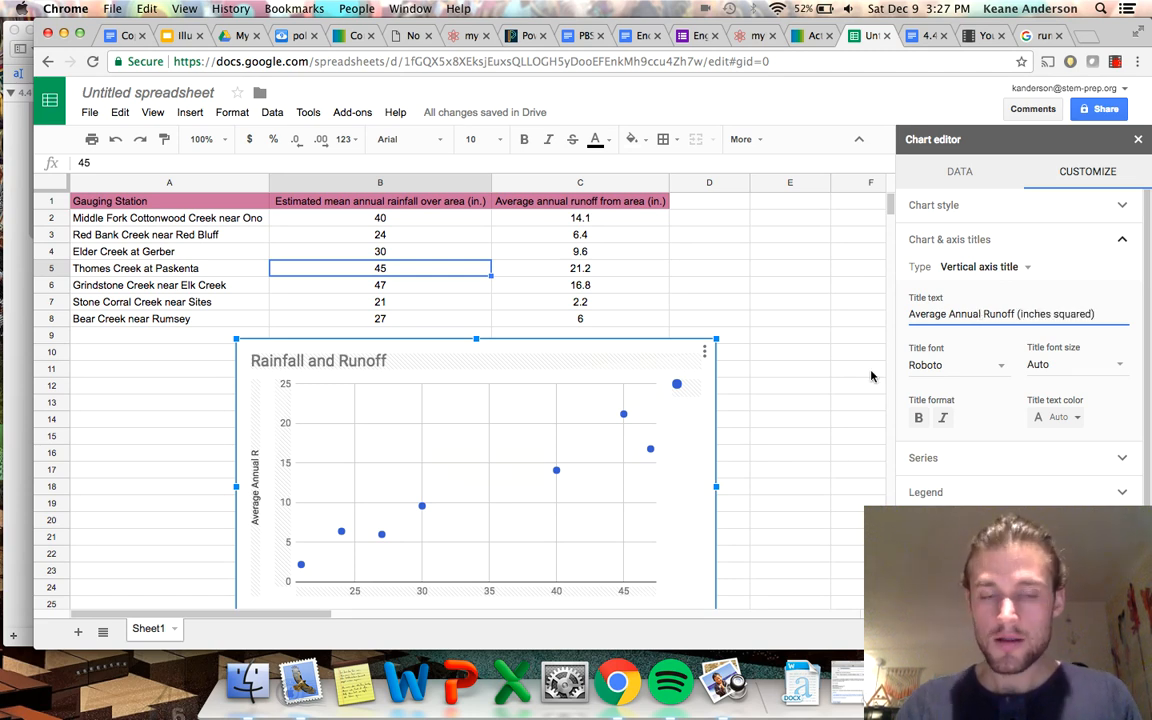
Add a trendline to the scatter chart's data series and keep its type as Linear.
{"action": "scroll", "coordinate": [728, 432], "scroll_direction": "down", "scroll_amount": 3}
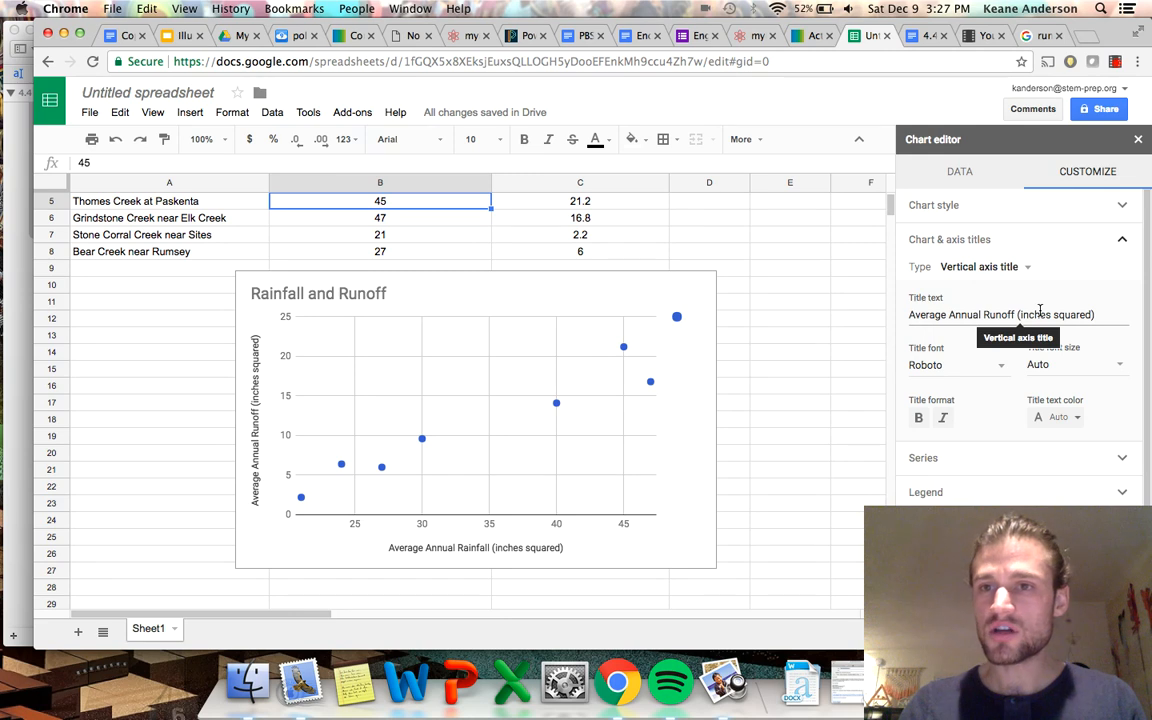
{"action": "left_click", "coordinate": [998, 460]}
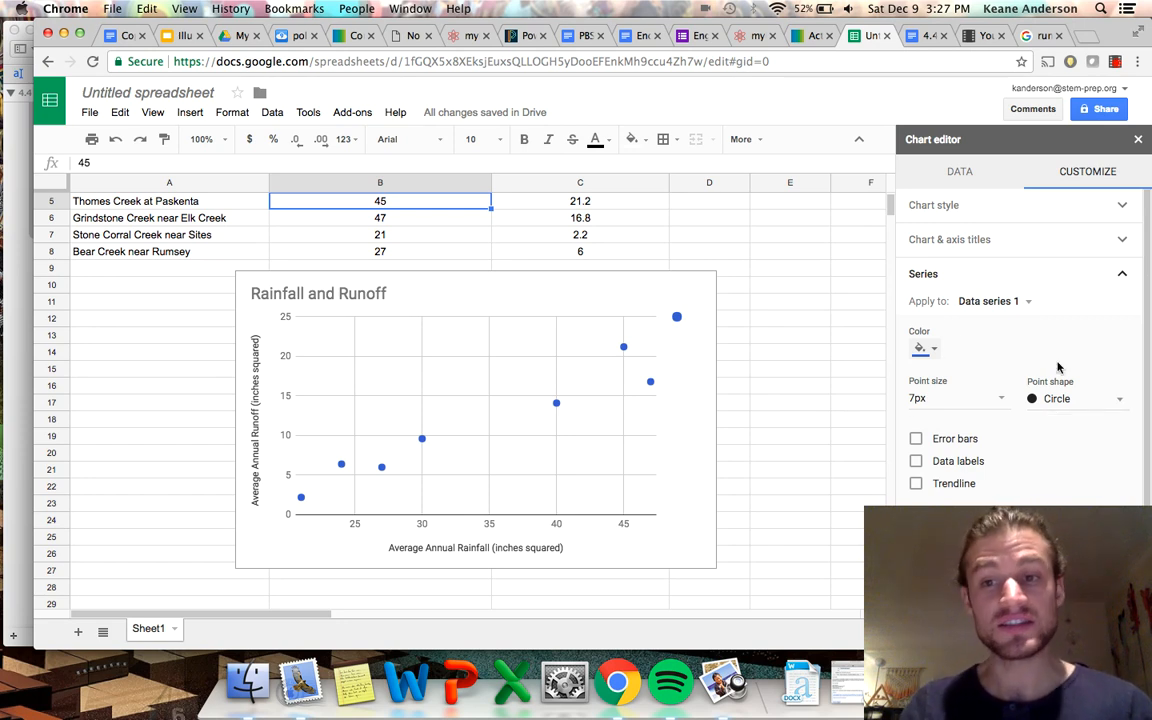
{"action": "left_click", "coordinate": [917, 486]}
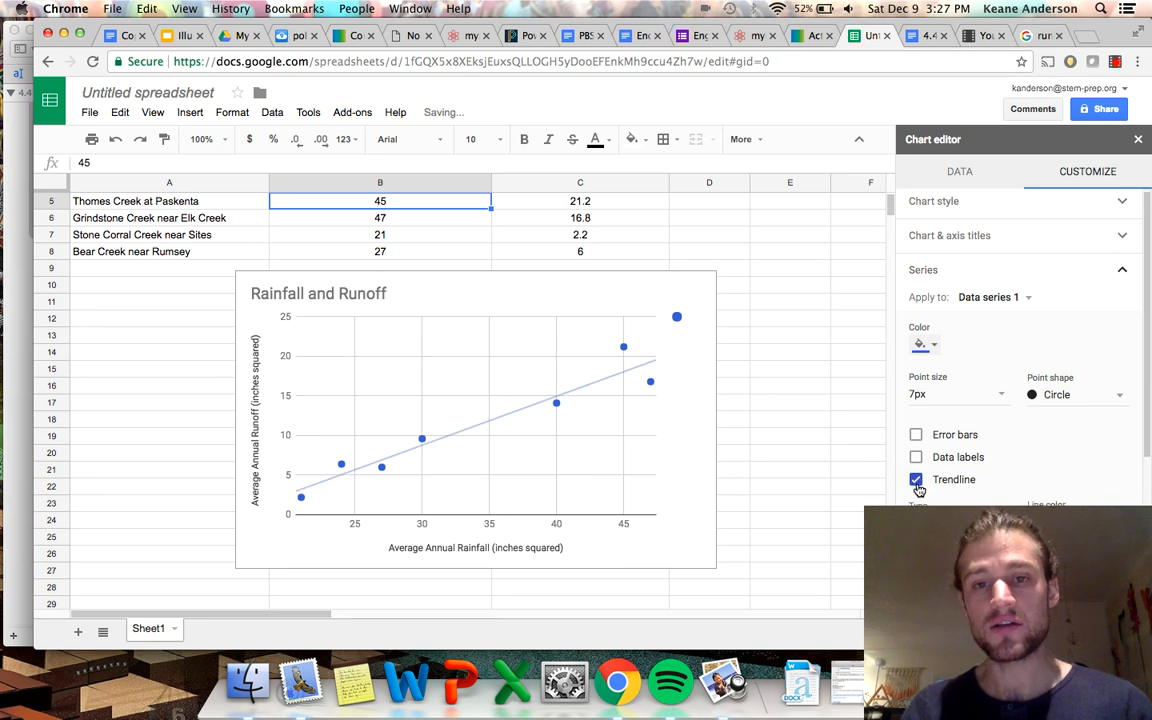
{"action": "scroll", "coordinate": [918, 486], "scroll_direction": "down", "scroll_amount": 1}
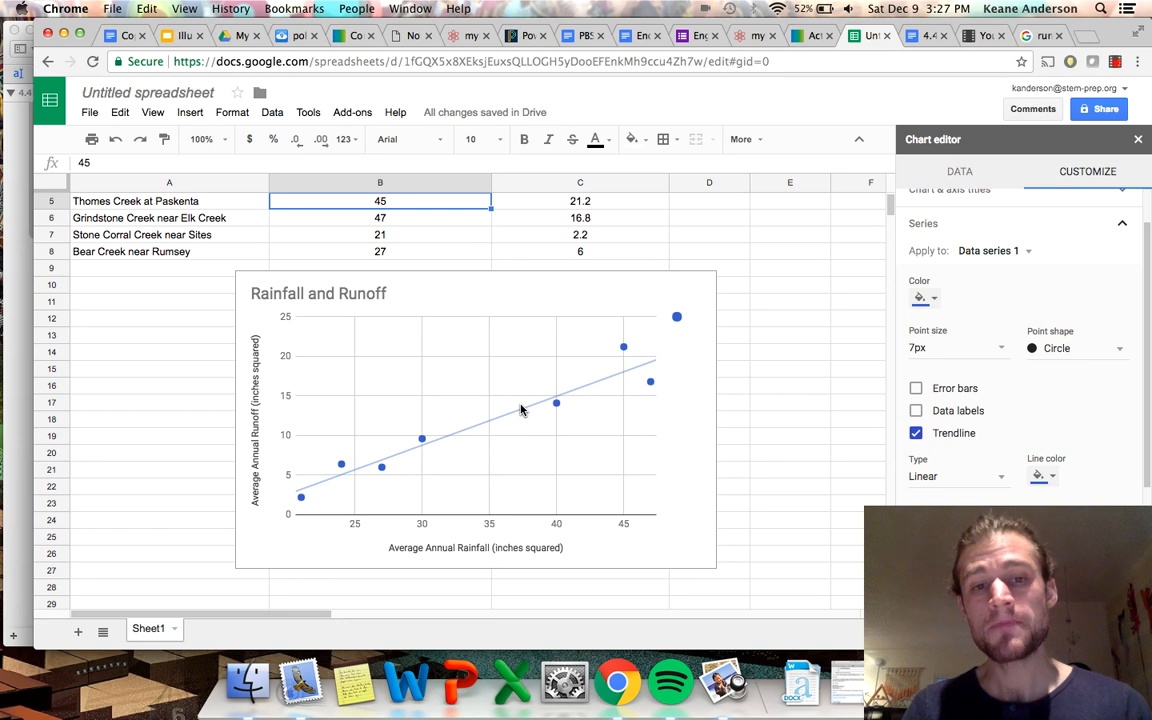
{"action": "left_click", "coordinate": [1000, 477]}
{"action": "left_click", "coordinate": [987, 468]}
{"action": "left_click", "coordinate": [1000, 478]}
{"action": "left_click", "coordinate": [970, 466]}
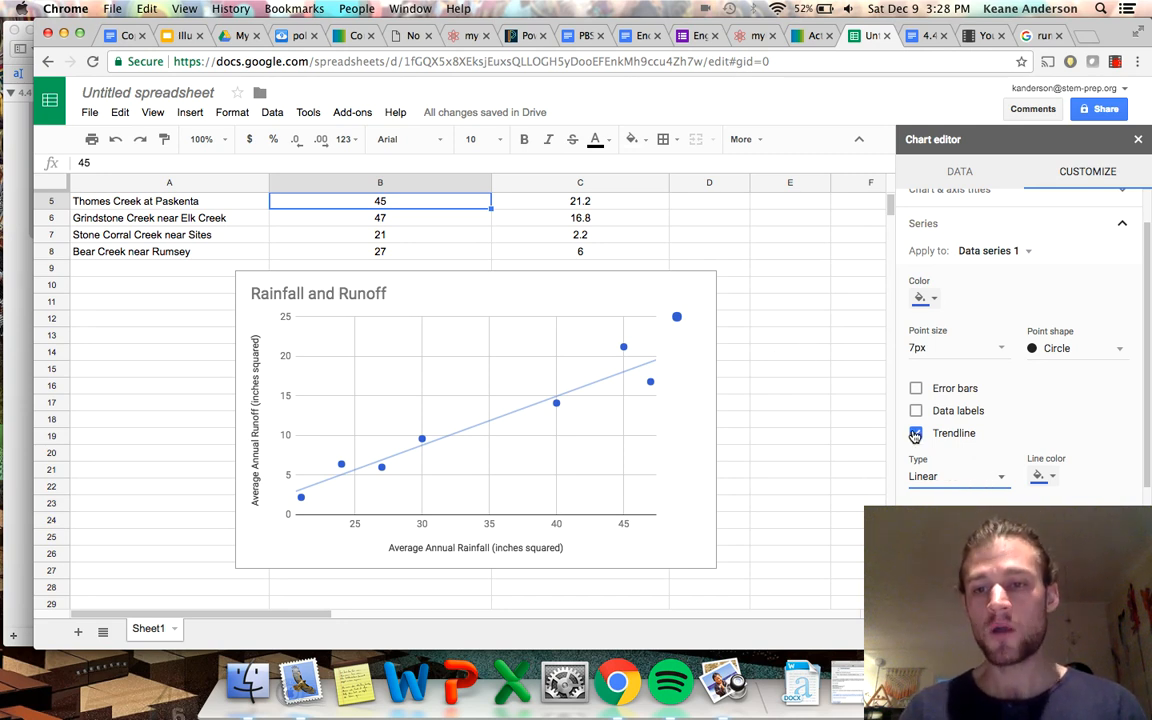
Color the trendline dark green and set its line opacity to 80%.
{"action": "left_click", "coordinate": [1043, 476]}
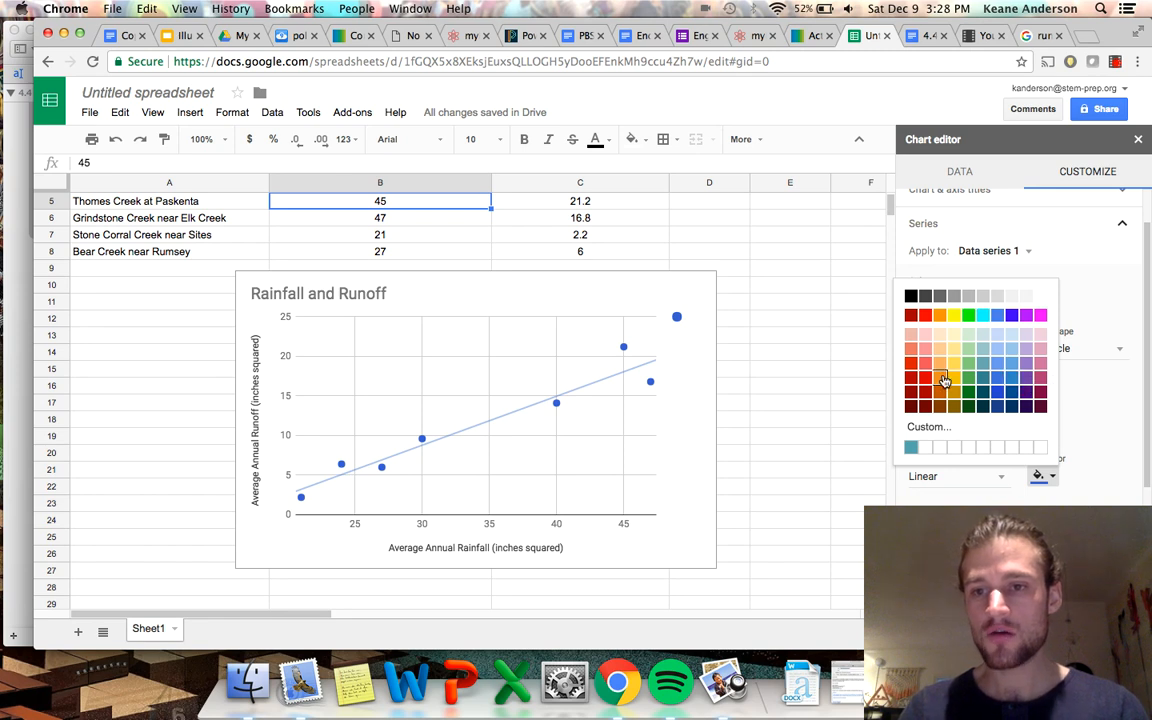
{"action": "left_click", "coordinate": [972, 391]}
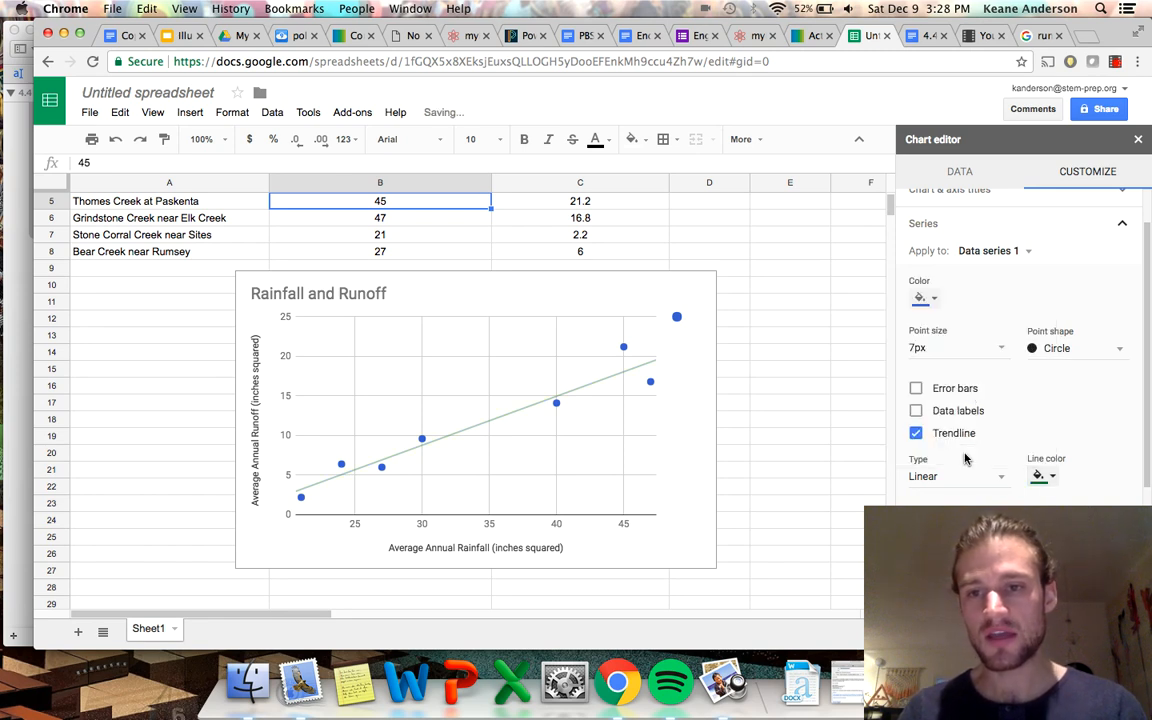
{"action": "left_click", "coordinate": [975, 526]}
{"action": "left_click", "coordinate": [991, 465]}
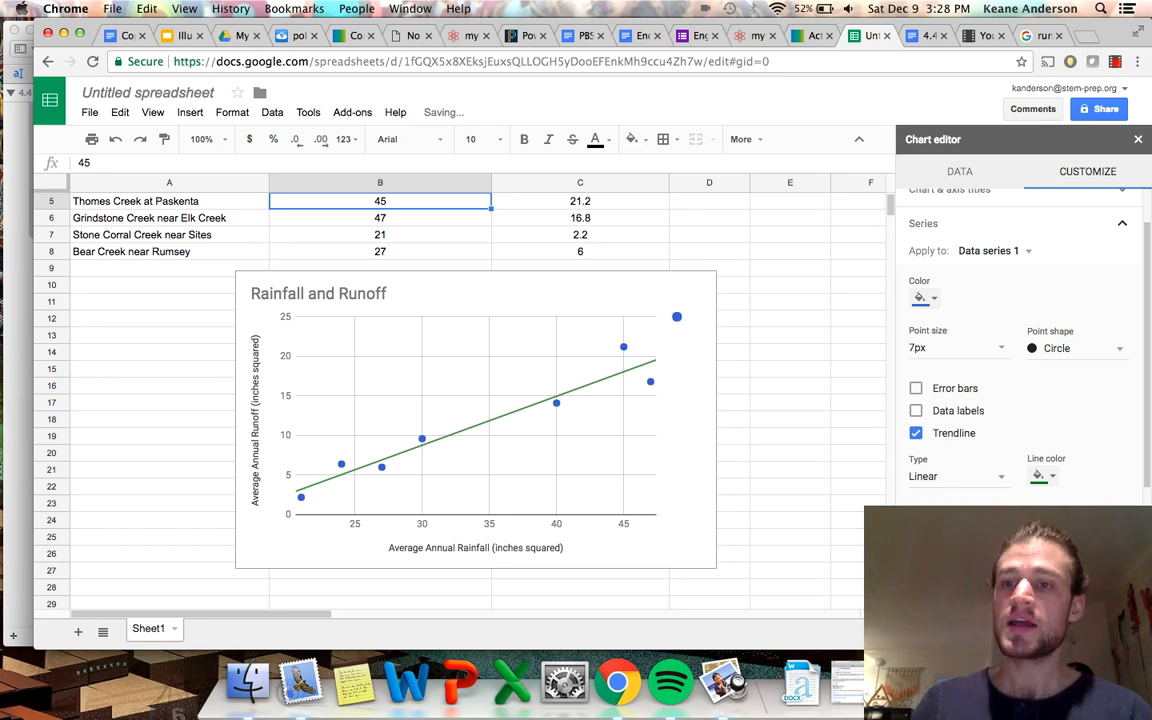
Label the trendline with its equation in the chart's legend.
{"action": "scroll", "coordinate": [928, 476], "scroll_direction": "down", "scroll_amount": 1}
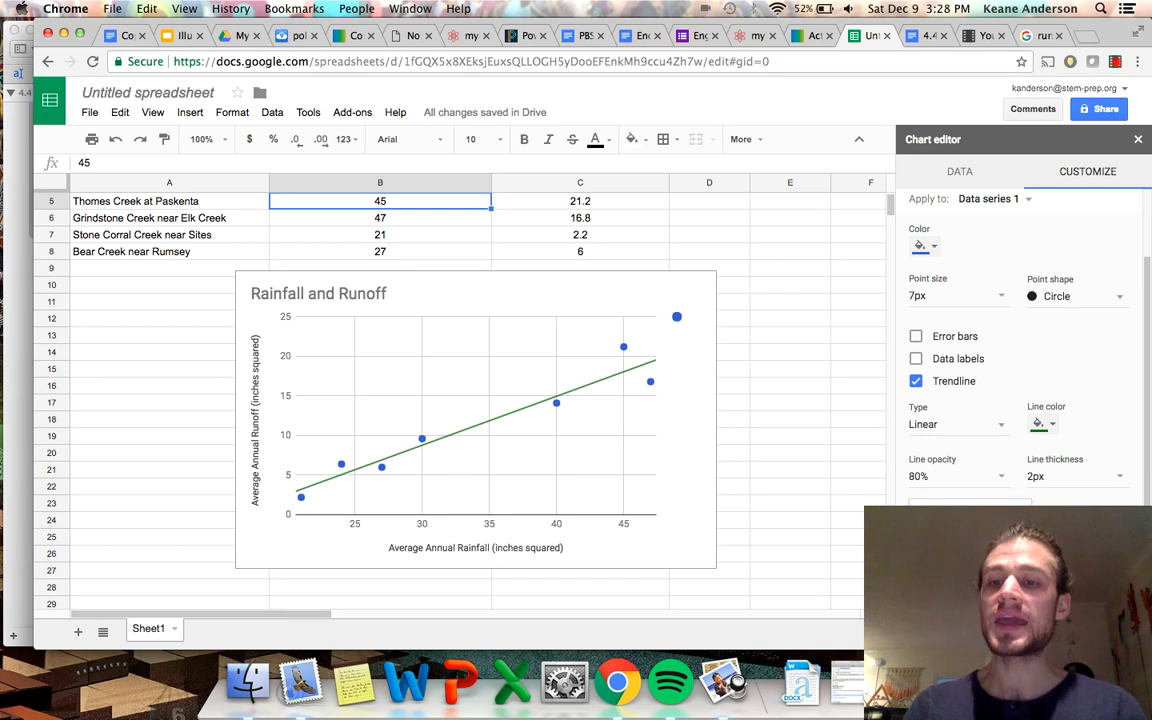
{"action": "left_click", "coordinate": [955, 574]}
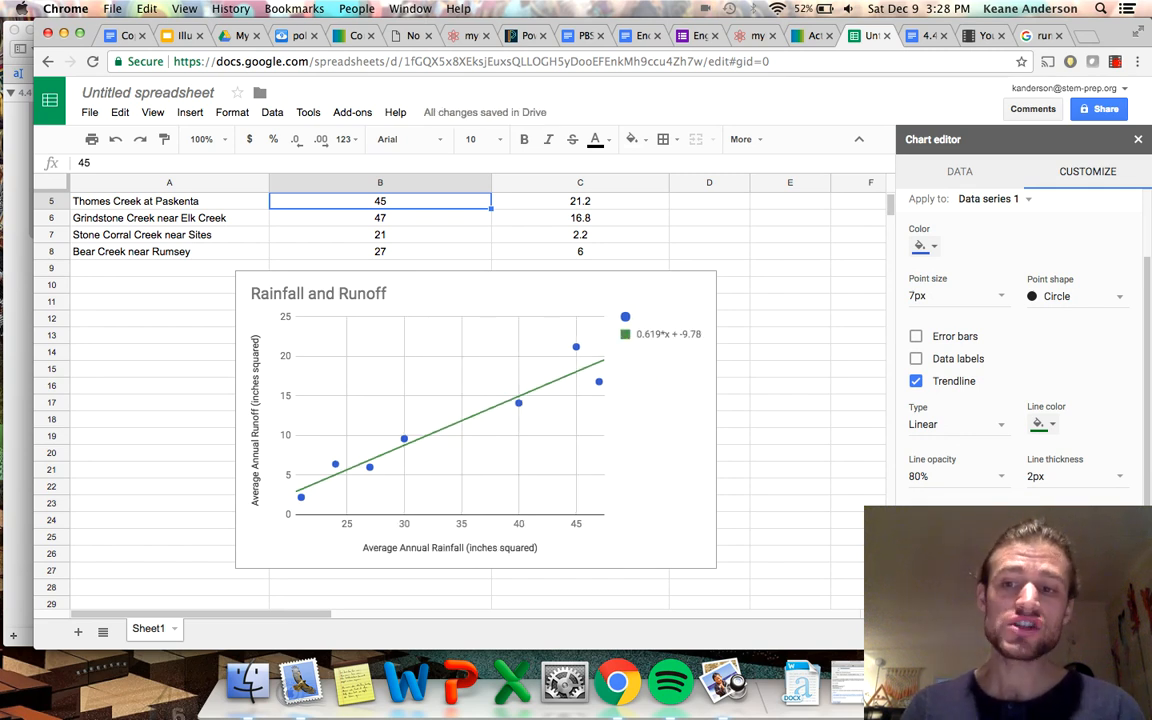
Show the trendline's R² value in the legend and enlarge the chart so the legend label fits on one line.
{"action": "left_click", "coordinate": [916, 568]}
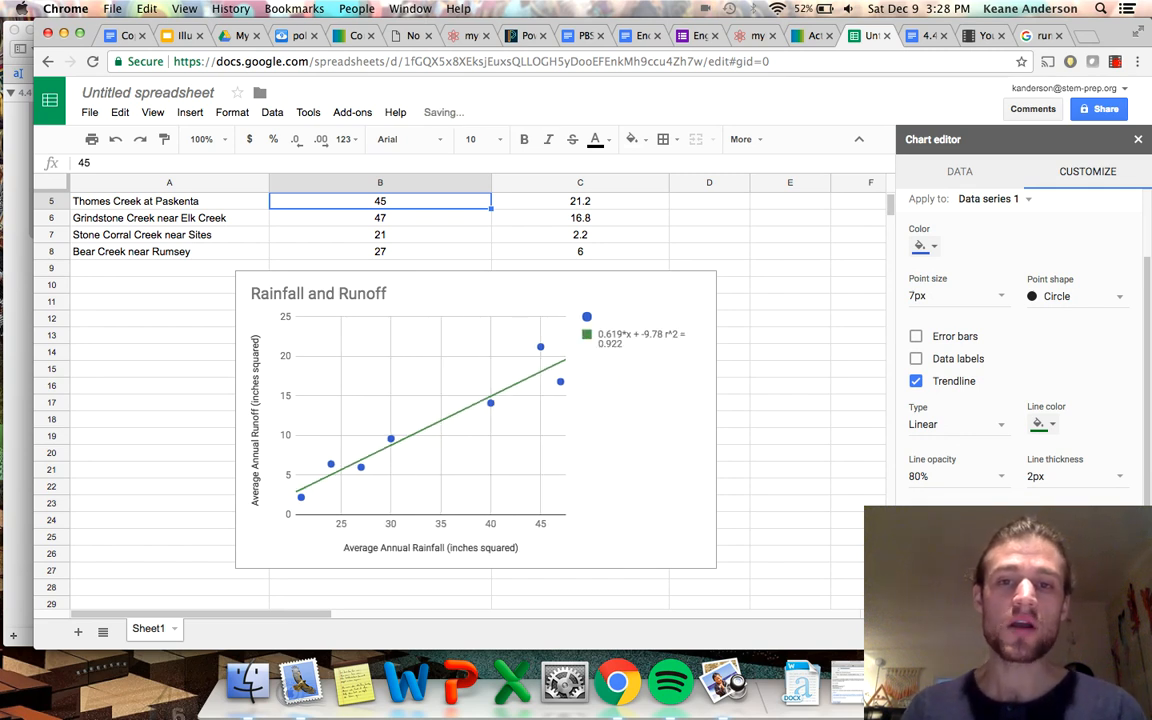
{"action": "left_click", "coordinate": [700, 337]}
{"action": "left_click_drag", "start_coordinate": [702, 340], "coordinate": [691, 338]}
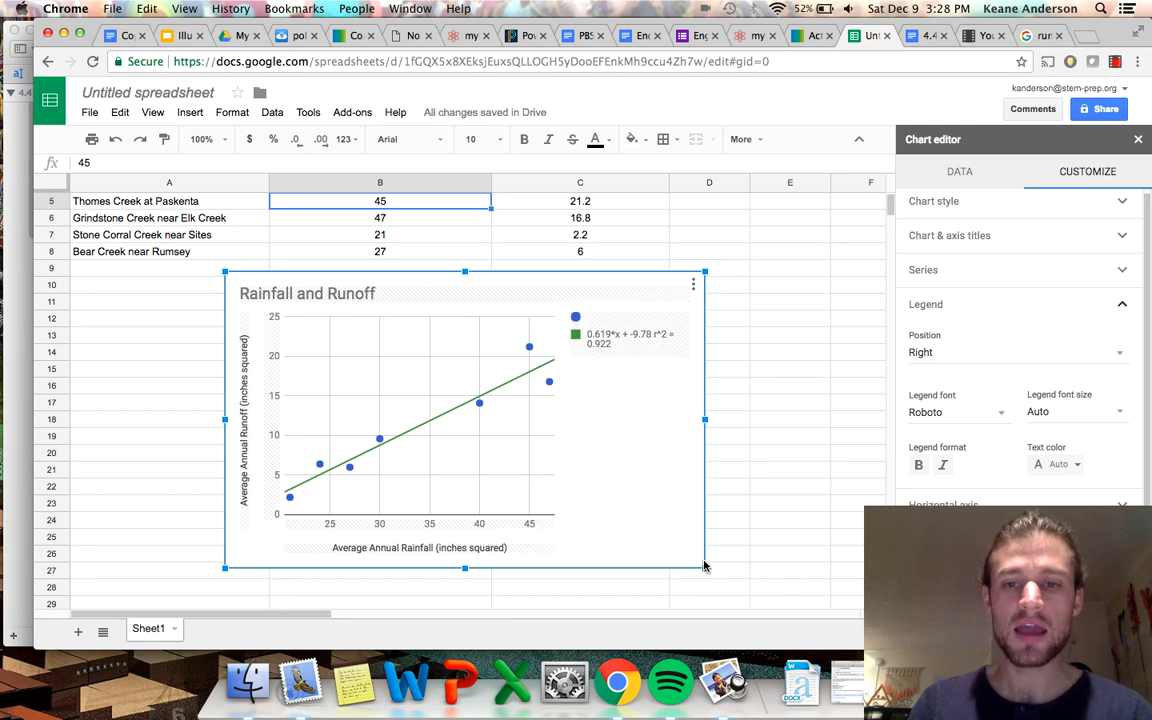
{"action": "left_click_drag", "start_coordinate": [704, 567], "coordinate": [789, 581]}
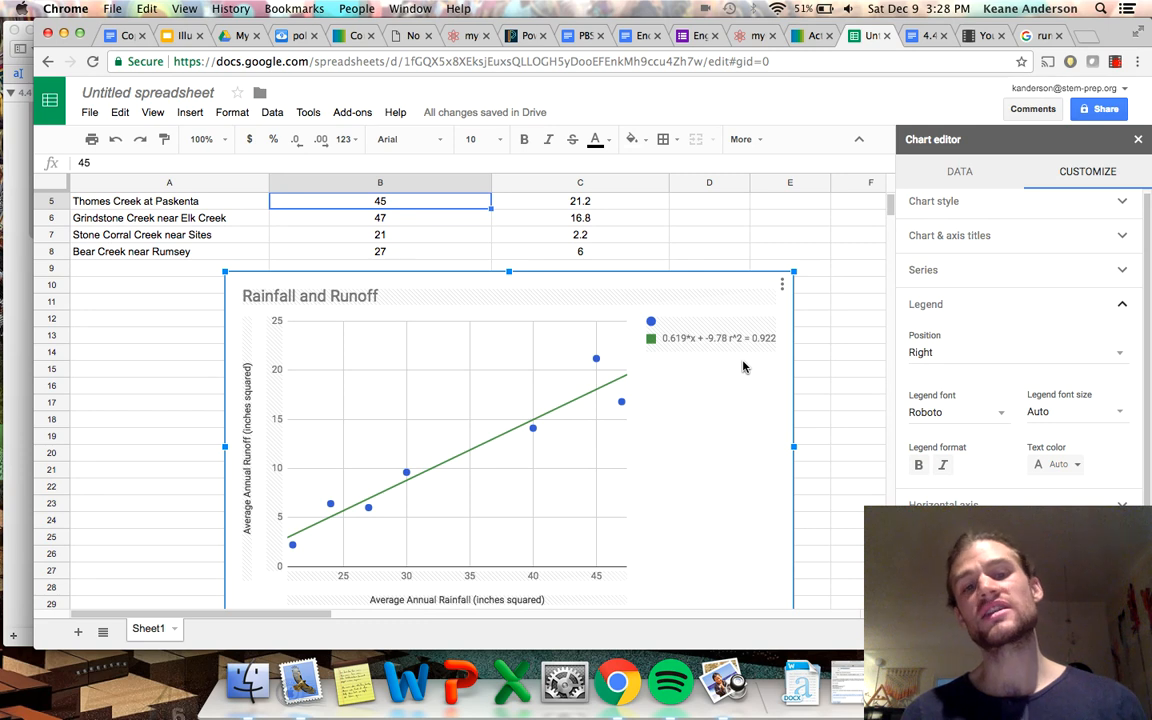
{"action": "left_click", "coordinate": [385, 393]}
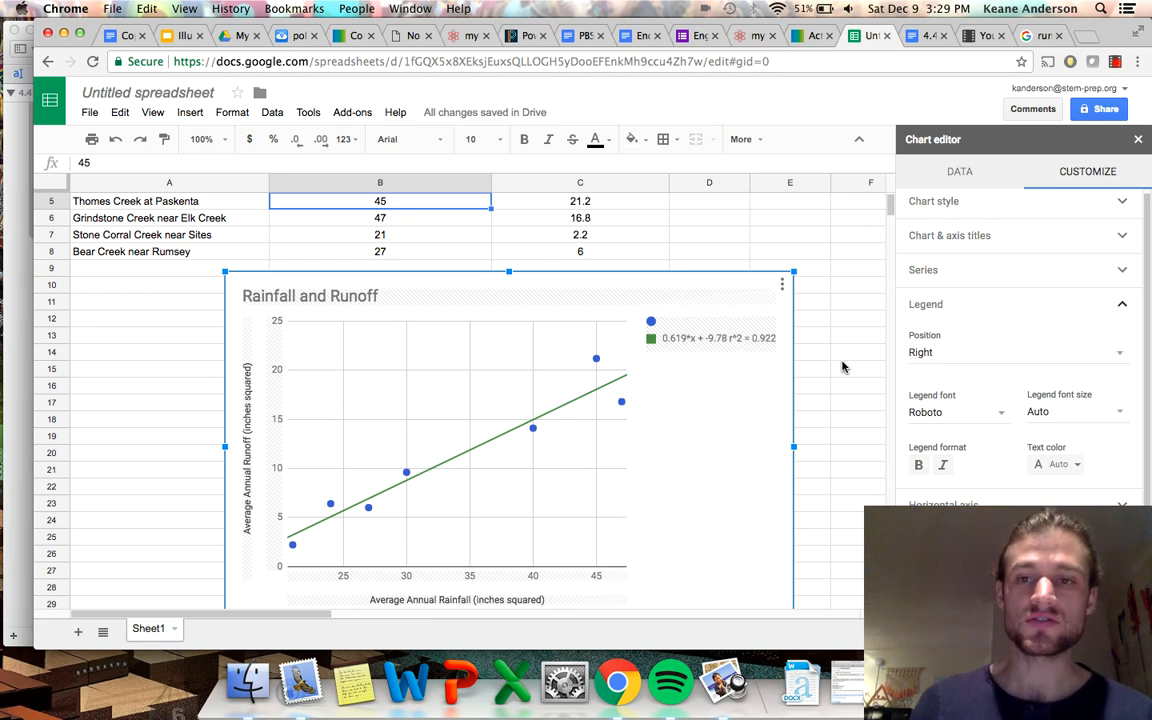
Copy the Rainfall and Runoff chart and bring up the chart paste options in the 4.4 Mathematical Modeling document.
{"action": "left_click", "coordinate": [841, 364]}
{"action": "scroll", "coordinate": [757, 455], "scroll_direction": "down", "scroll_amount": 2}
{"action": "left_click", "coordinate": [751, 439]}
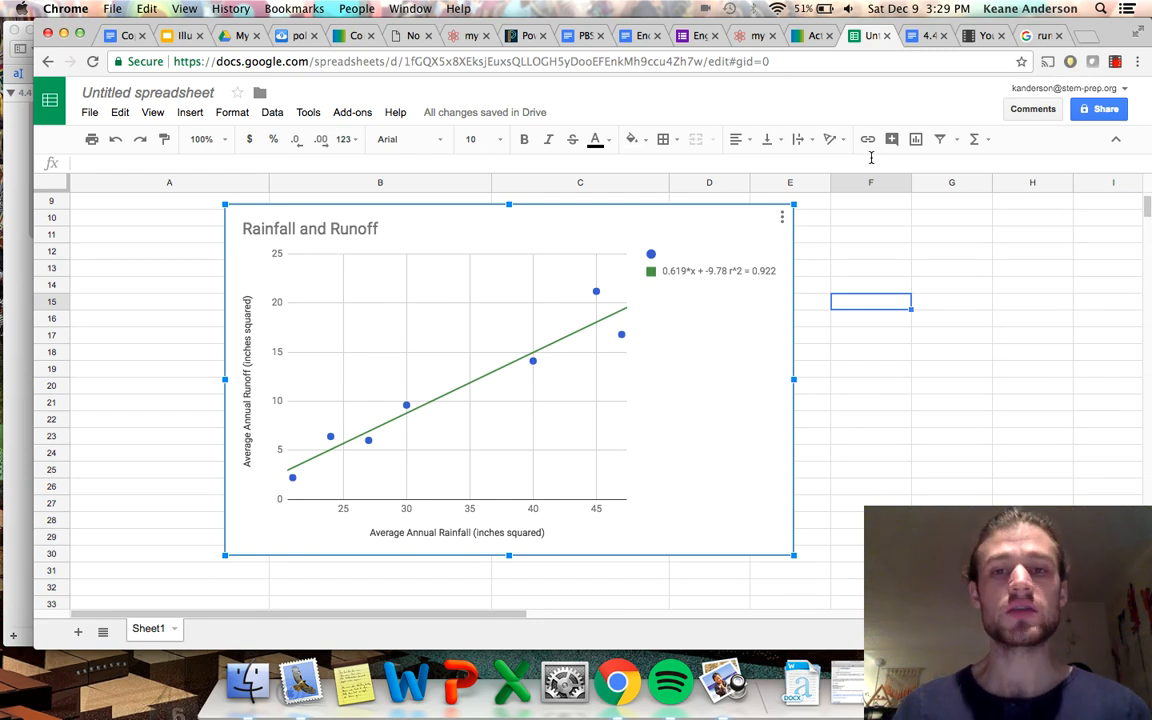
{"action": "double_click", "coordinate": [710, 407]}
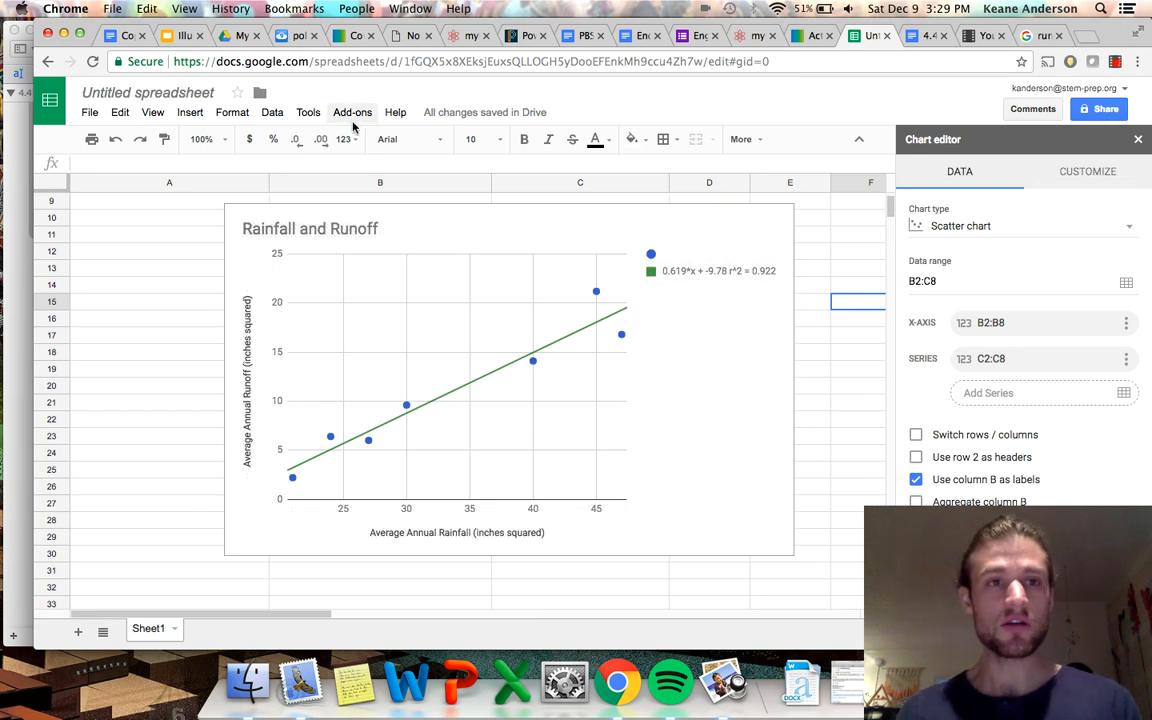
{"action": "left_click", "coordinate": [119, 112]}
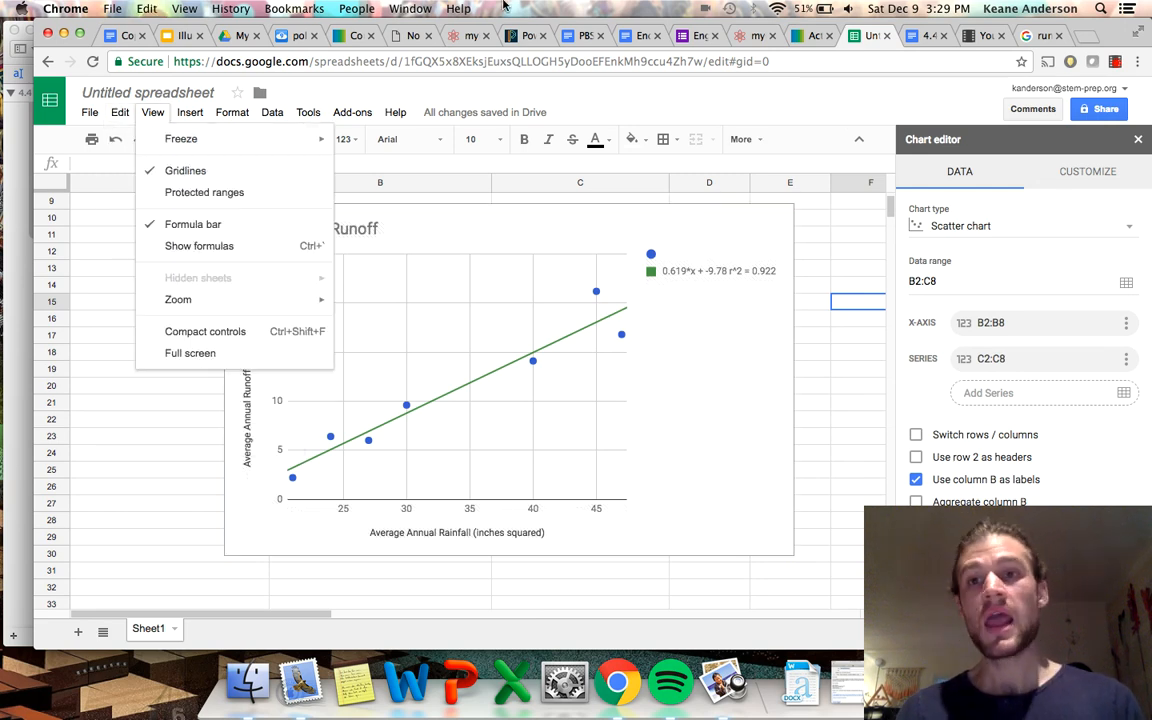
{"action": "left_click", "coordinate": [928, 35]}
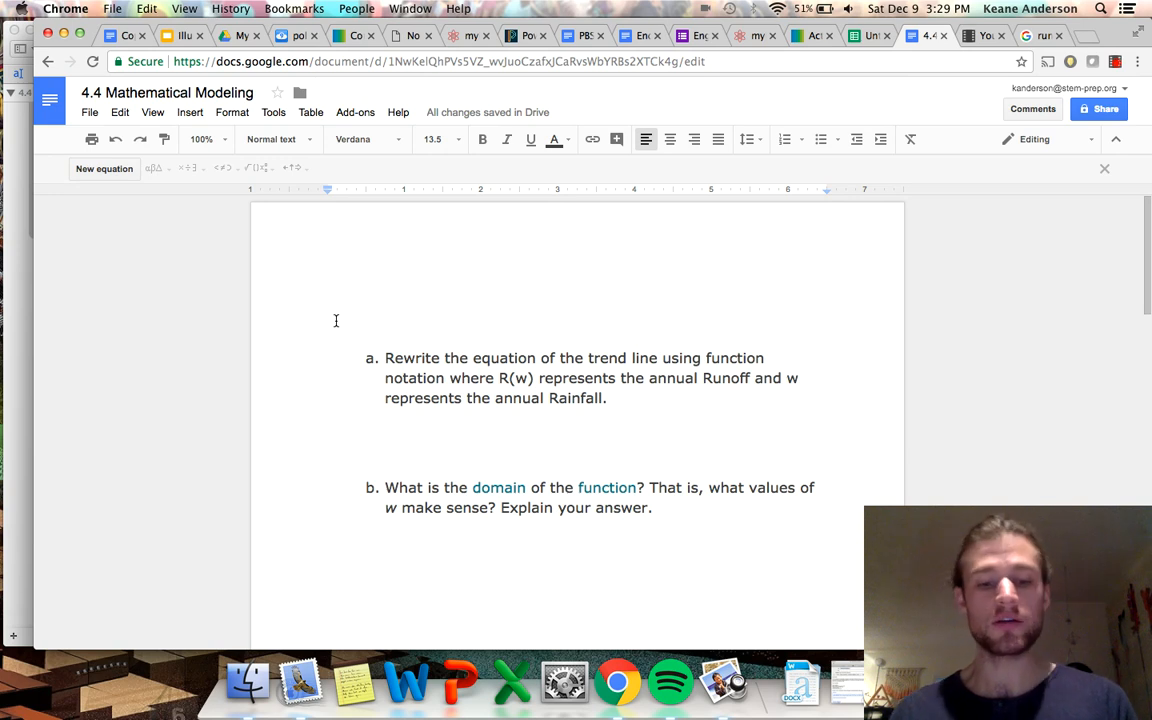
{"action": "key", "text": "super+v"}
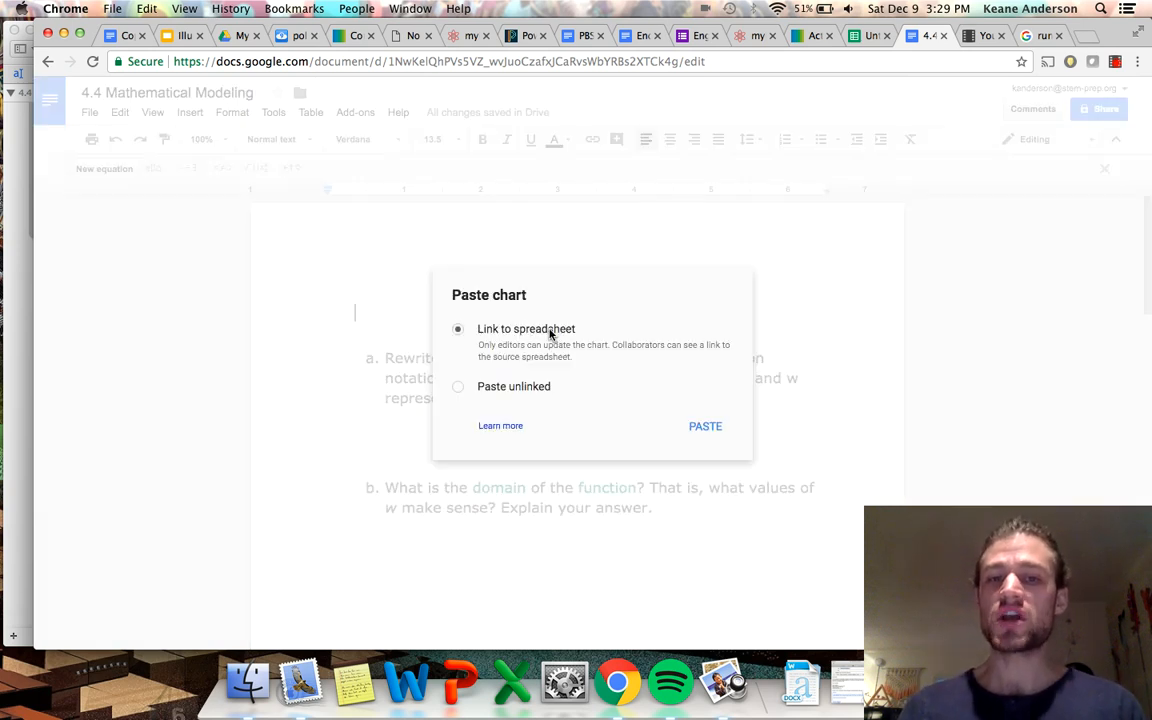
Return to the spreadsheet and move the chart a few rows further down, leaving a gap below the data table.
{"action": "left_click", "coordinate": [868, 36]}
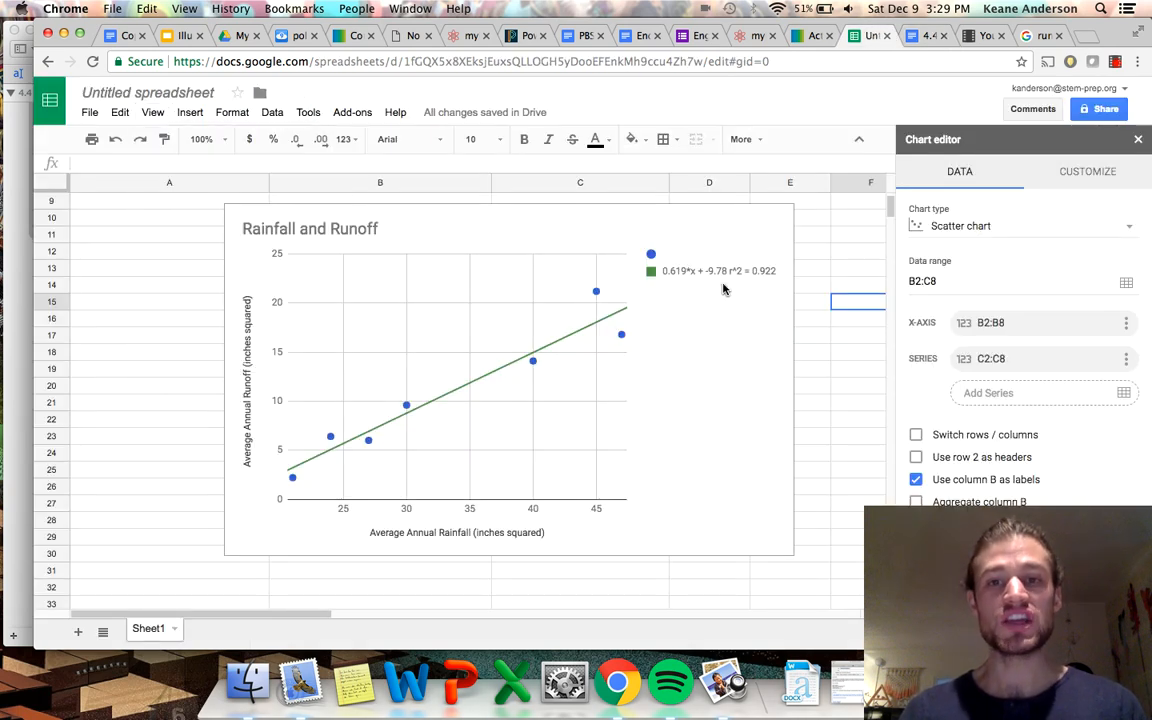
{"action": "left_click", "coordinate": [700, 443]}
{"action": "left_click_drag", "start_coordinate": [714, 383], "coordinate": [704, 429]}
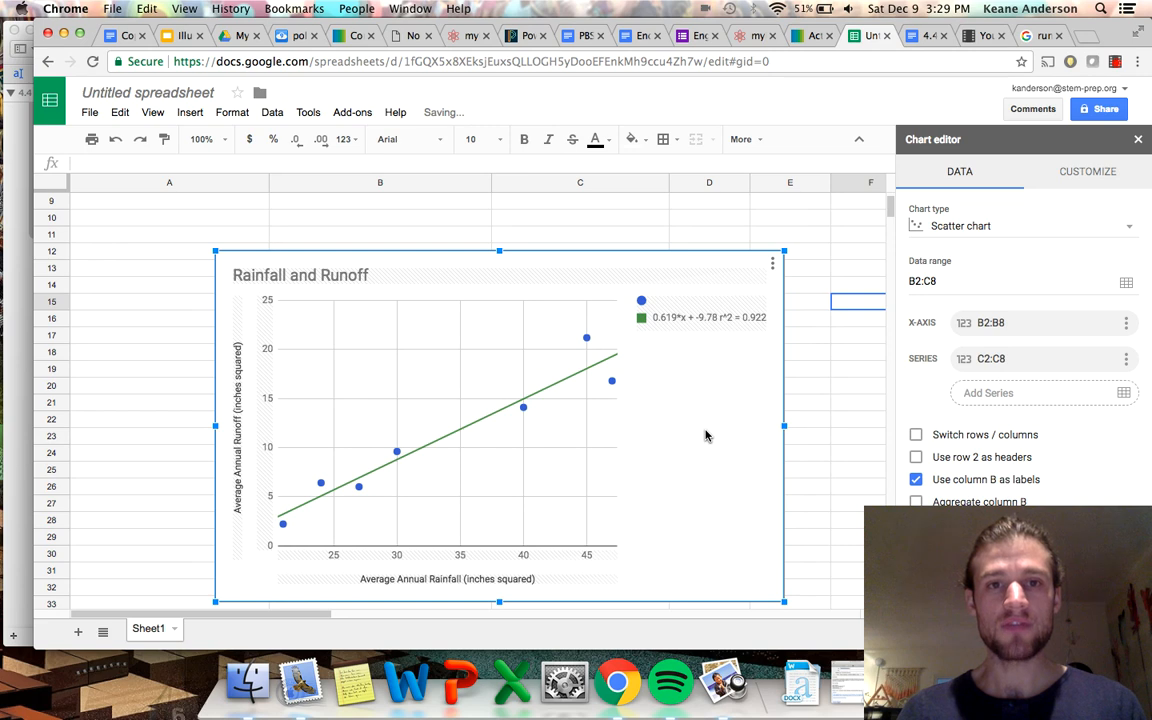
{"action": "scroll", "coordinate": [704, 429], "scroll_direction": "up", "scroll_amount": 3}
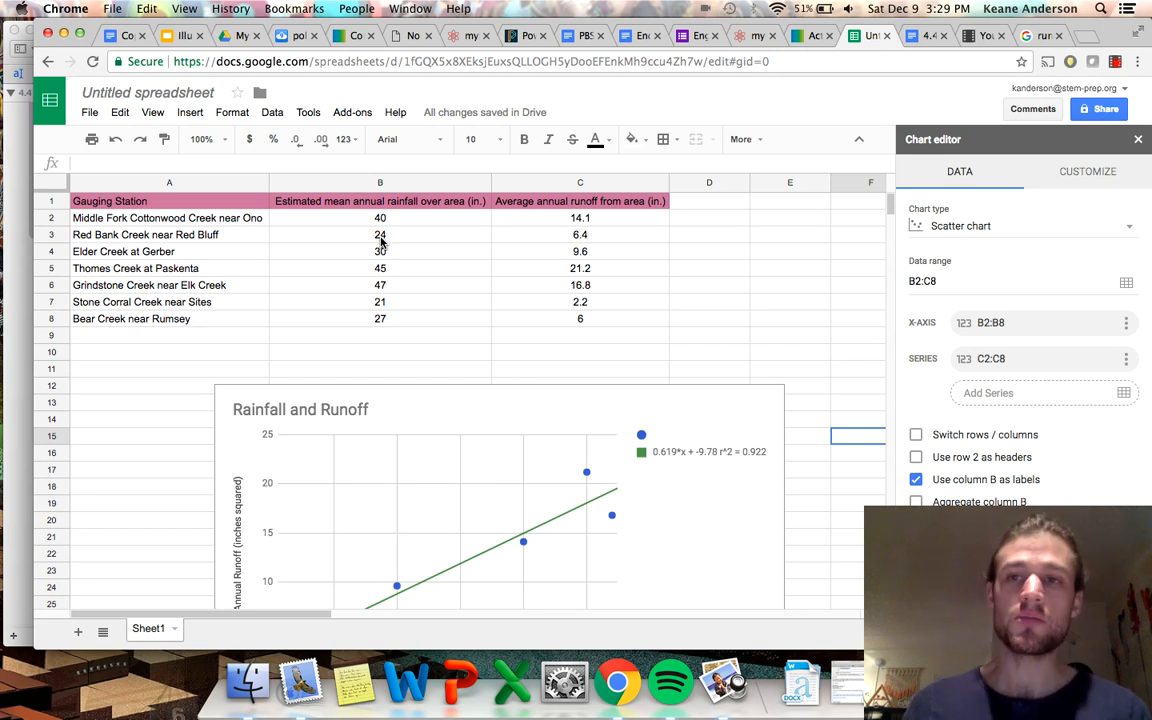
Paste the chart above question a in the 4.4 Mathematical Modeling document, keeping it linked to the spreadsheet.
{"action": "left_click", "coordinate": [922, 35]}
{"action": "key", "text": "super+v"}
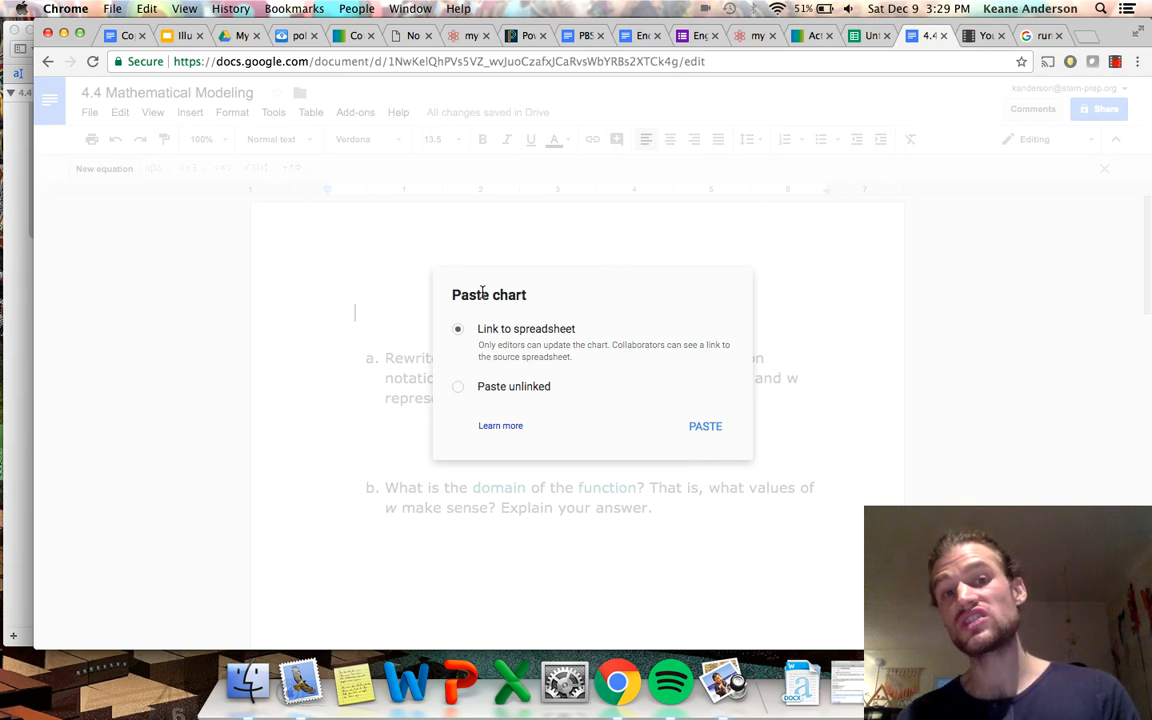
{"action": "left_click", "coordinate": [706, 426]}
{"action": "left_click", "coordinate": [620, 478]}
{"action": "scroll", "coordinate": [620, 478], "scroll_direction": "down", "scroll_amount": 5}
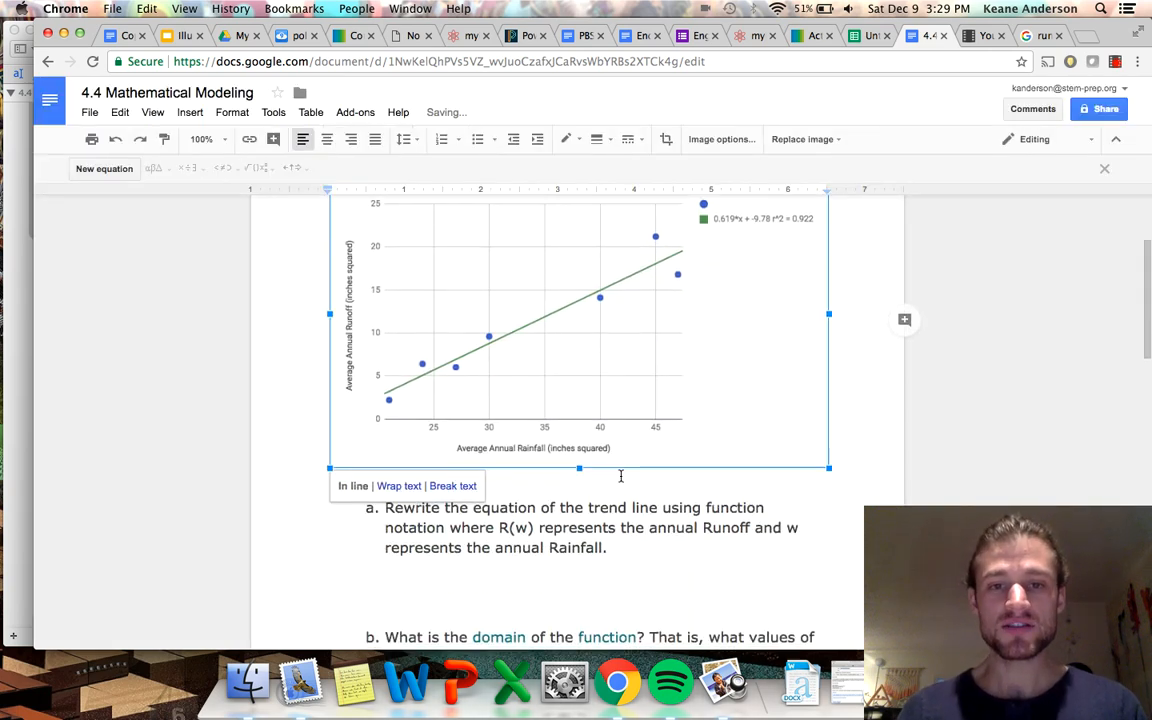
Place the text cursor on the blank line between questions a and b, ready for the function-notation answer.
{"action": "scroll", "coordinate": [620, 475], "scroll_direction": "up", "scroll_amount": 2}
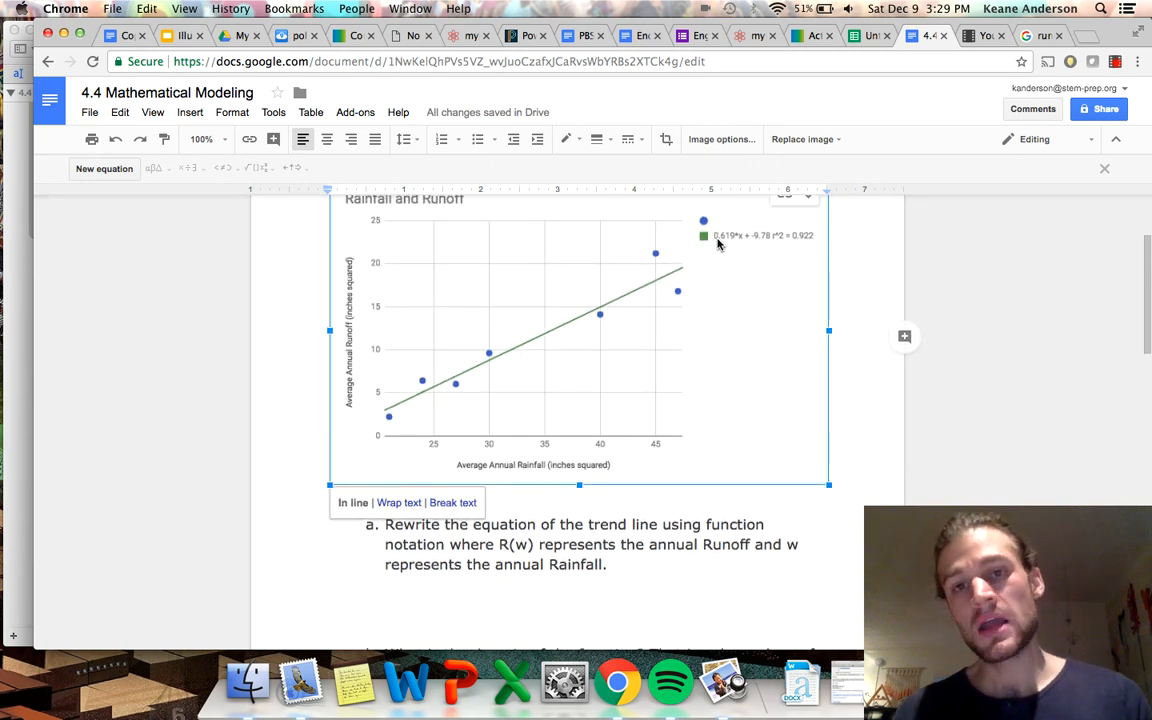
{"action": "scroll", "coordinate": [681, 419], "scroll_direction": "down", "scroll_amount": 2}
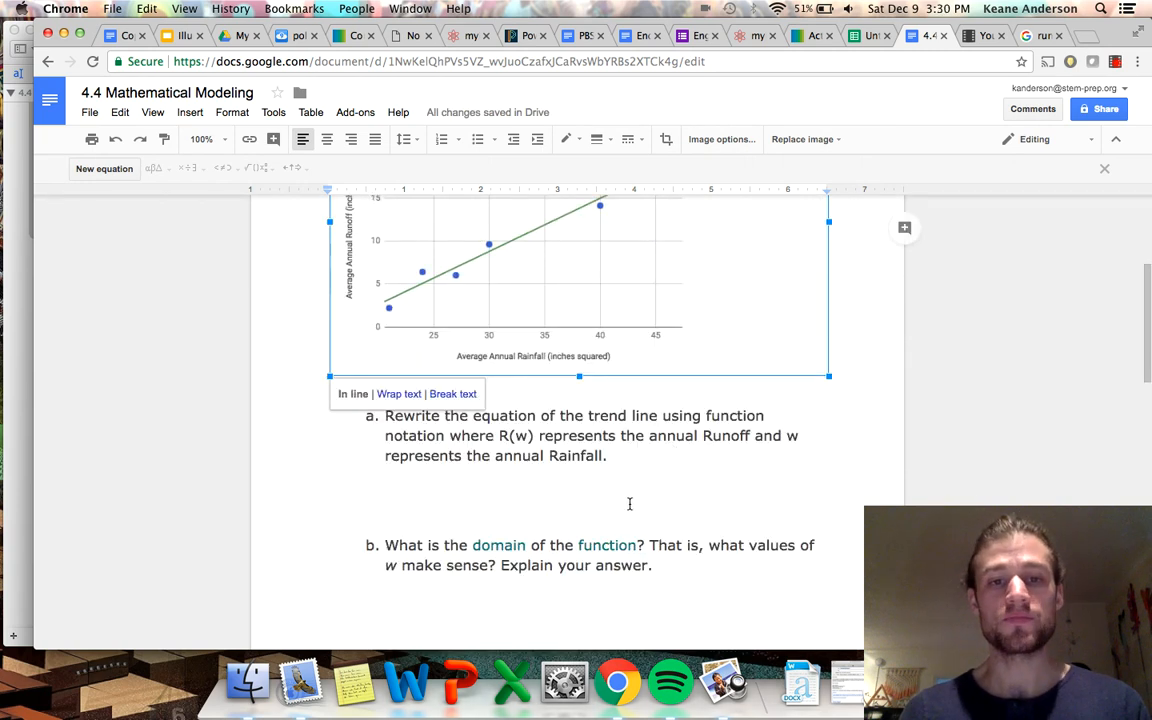
{"action": "left_click", "coordinate": [630, 504]}
{"action": "left_click", "coordinate": [394, 511]}
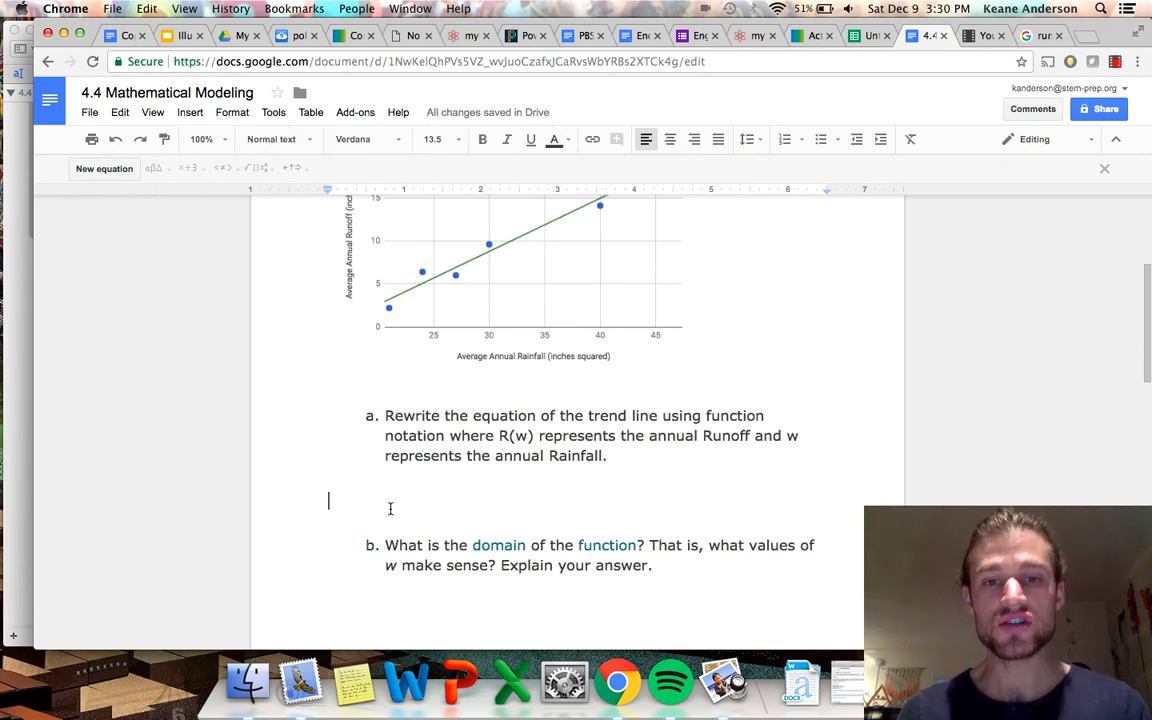
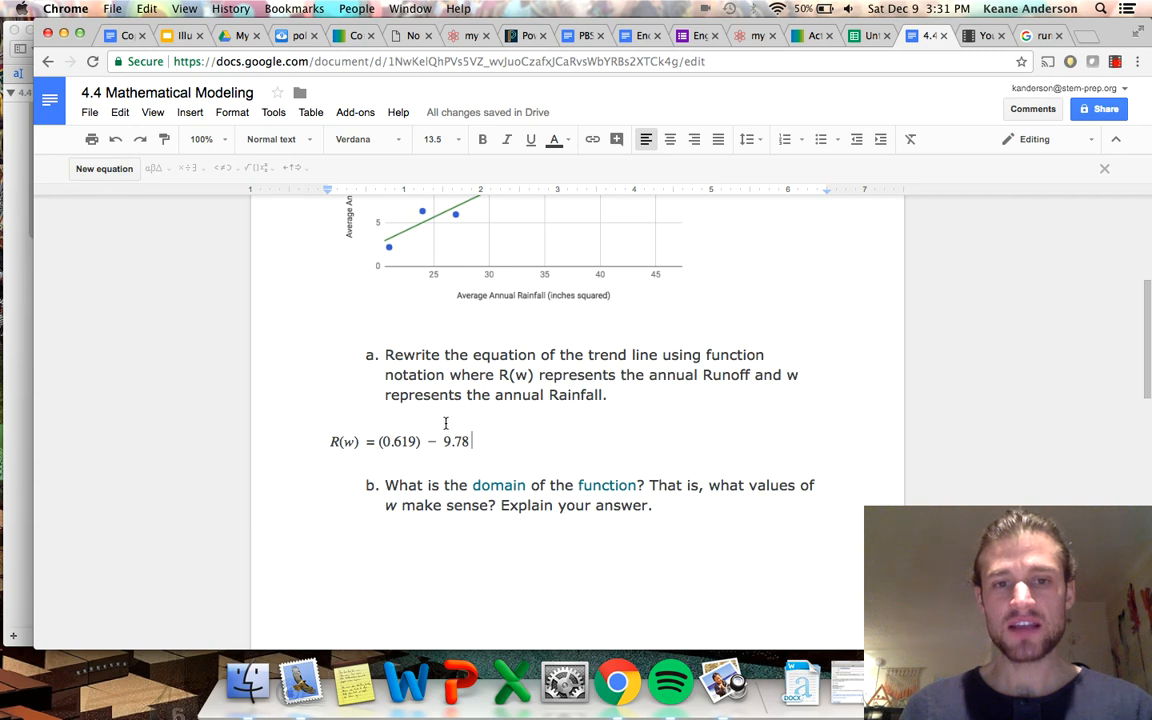
Correct the question a equation so it reads R(w) = 0.619(w) − 9.78.
{"action": "left_click", "coordinate": [376, 441]}
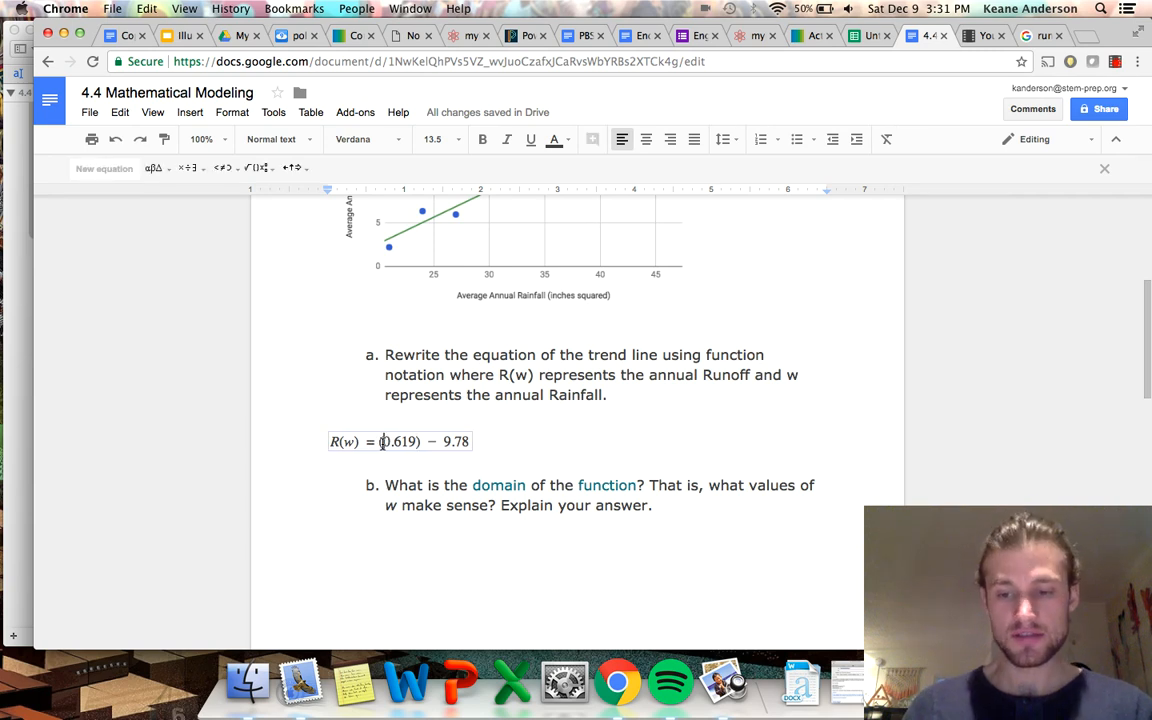
{"action": "key", "text": "BackSpace"}
{"action": "key", "text": "BackSpace"}
{"action": "type", "text": "(w)"}
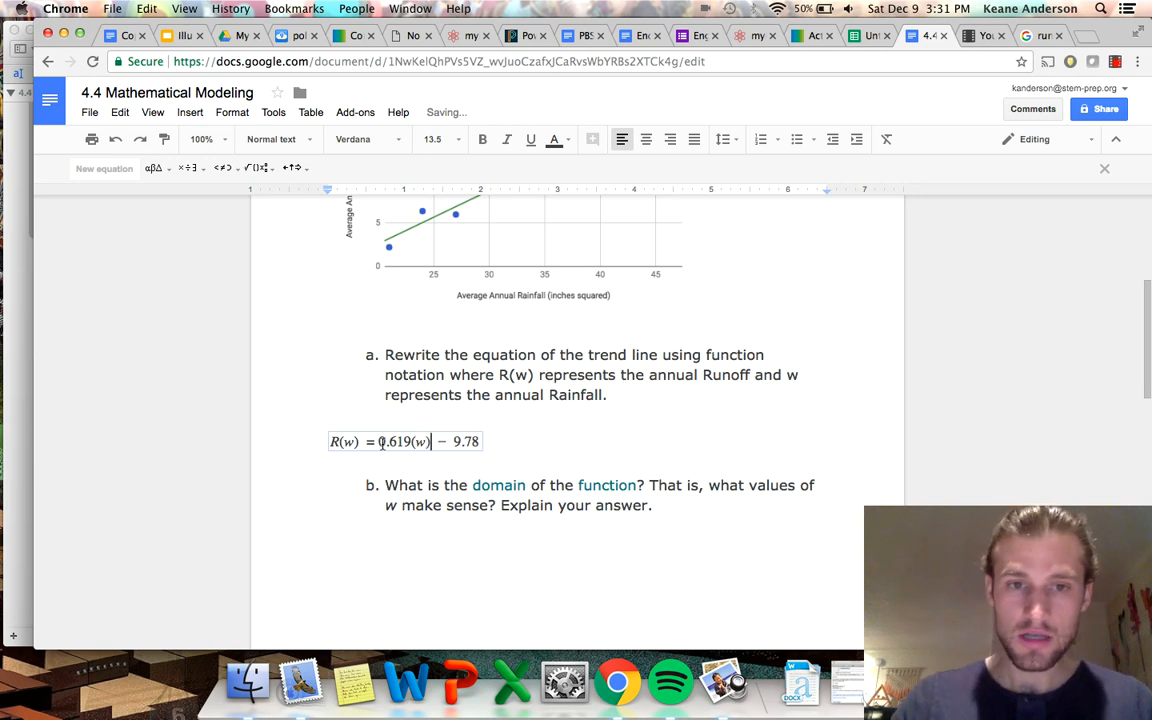
{"action": "left_click", "coordinate": [541, 434]}
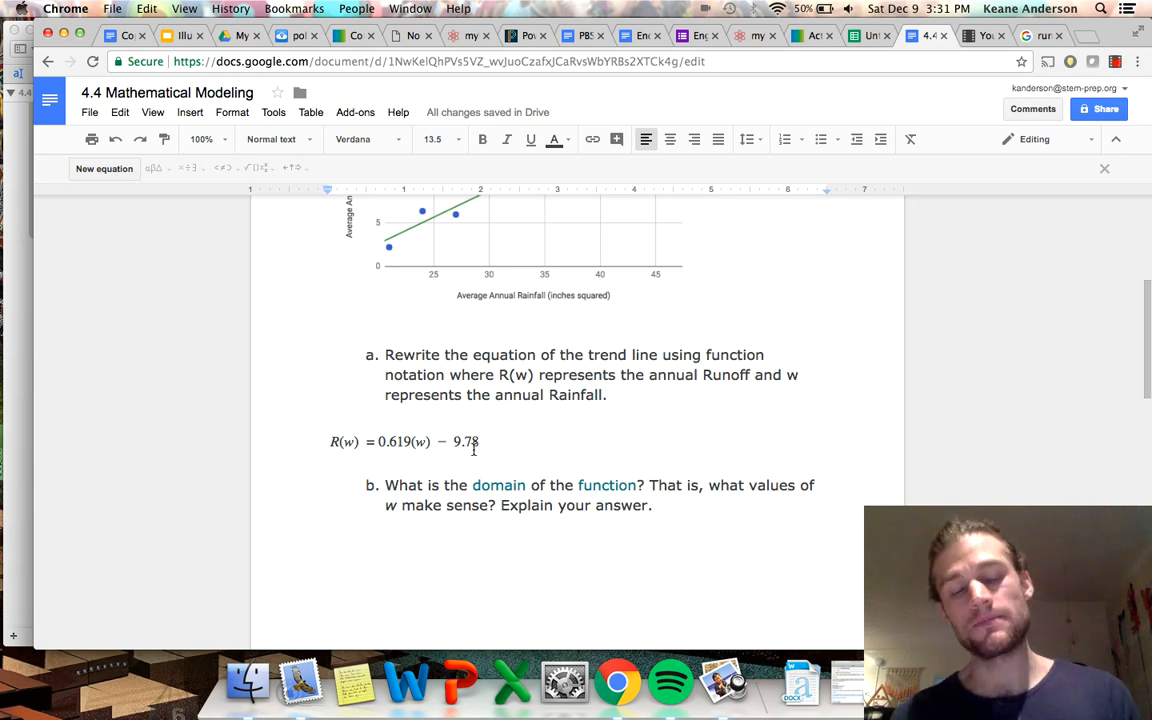
Insert a new equation below question b and set up interval brackets, with a square bracket opening and a parenthesis closing.
{"action": "scroll", "coordinate": [474, 449], "scroll_direction": "down", "scroll_amount": 5}
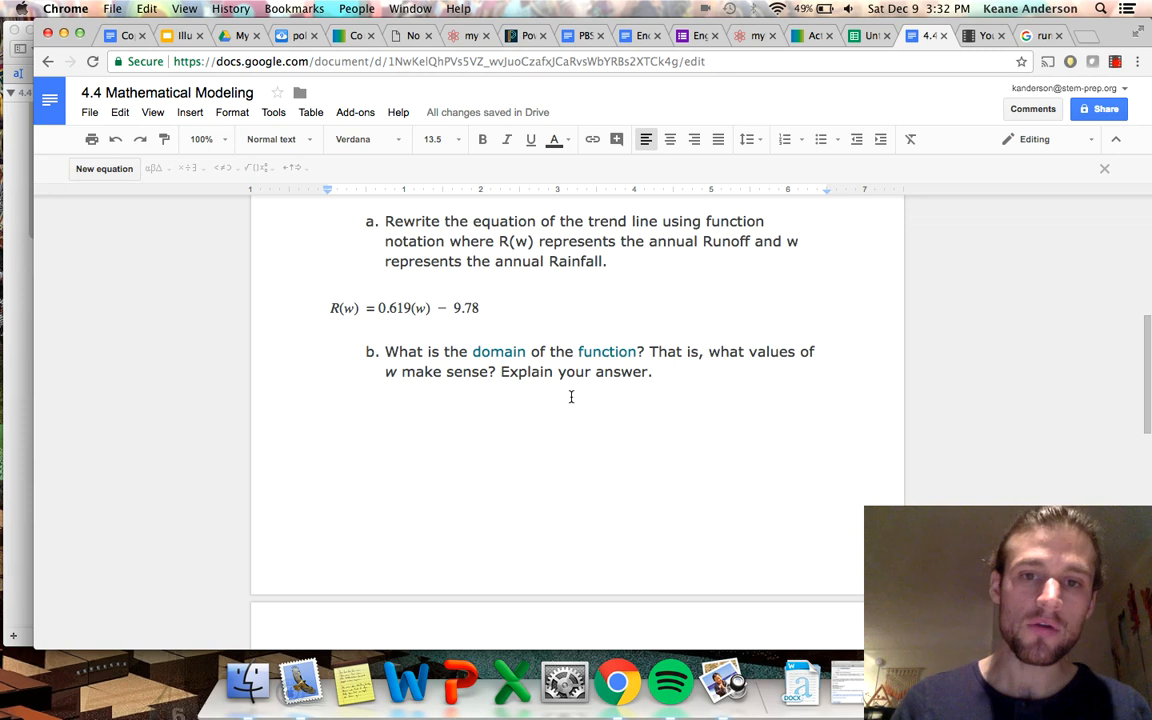
{"action": "left_click", "coordinate": [378, 417]}
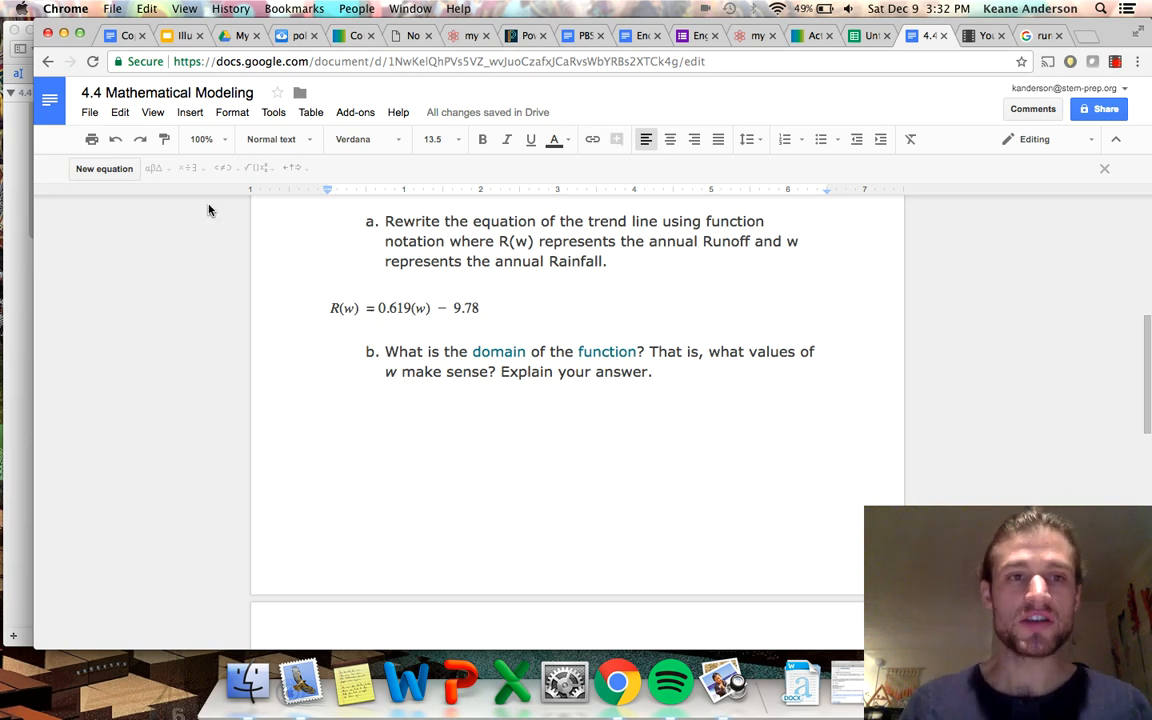
{"action": "left_click", "coordinate": [112, 169]}
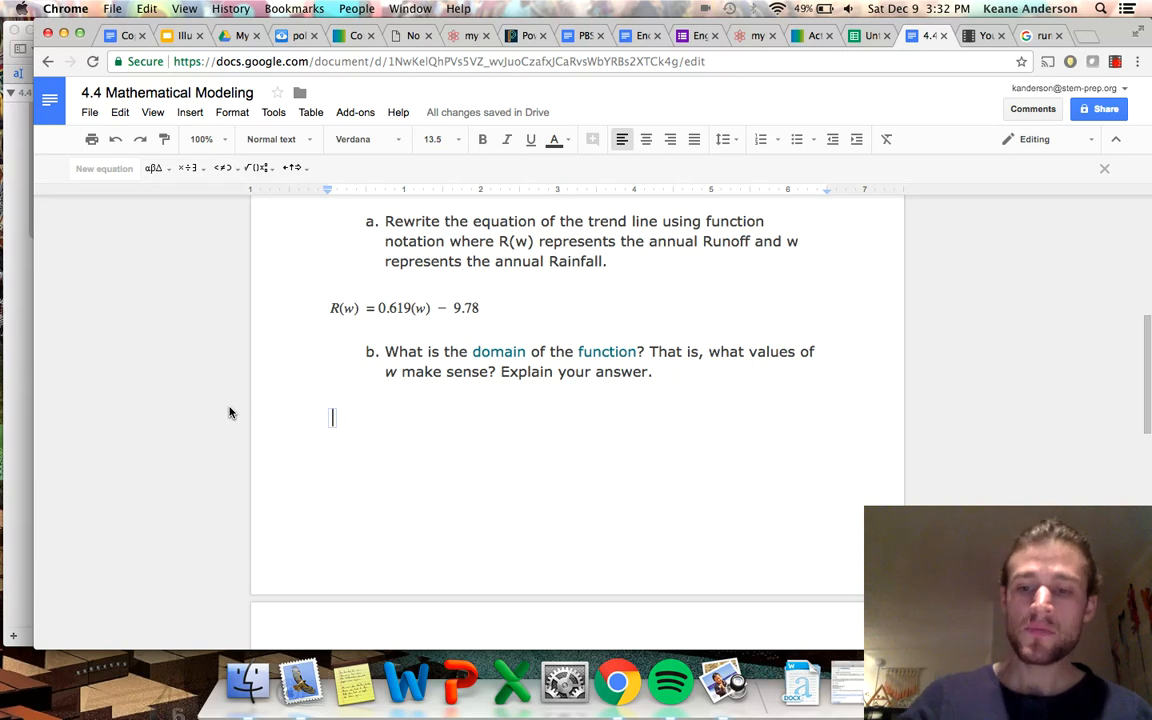
{"action": "type", "text": "("}
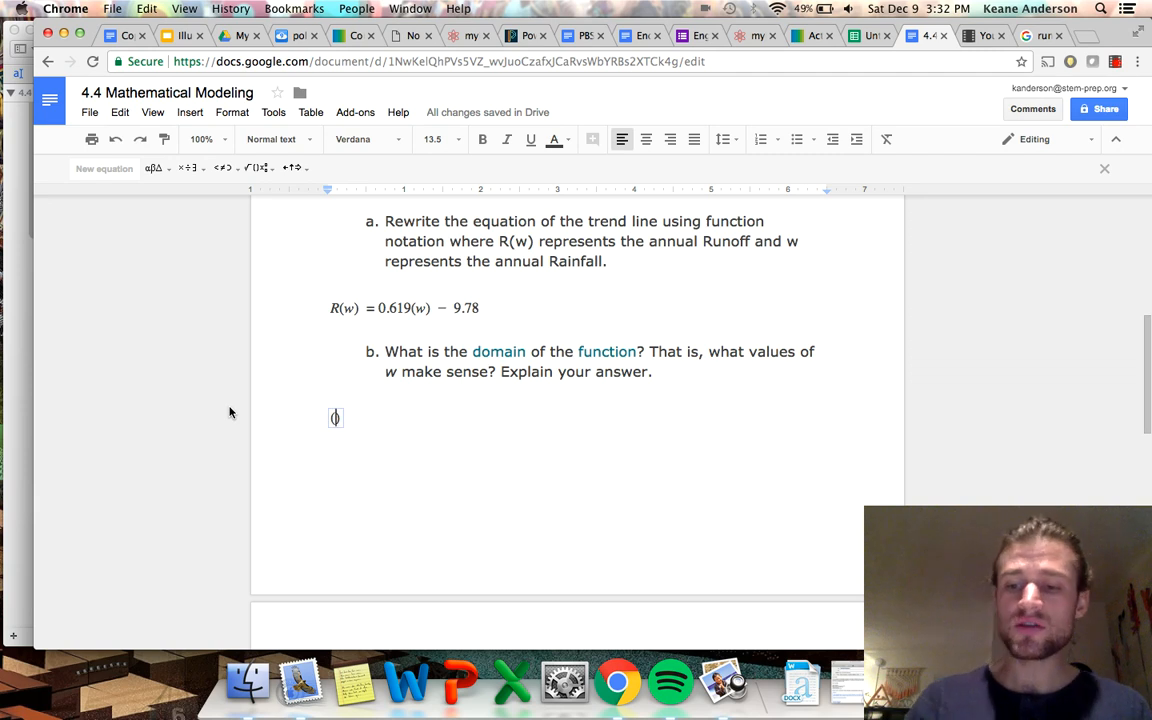
{"action": "key", "text": "BackSpace"}
{"action": "type", "text": "{"}
{"action": "key", "text": "BackSpace"}
{"action": "type", "text": "["}
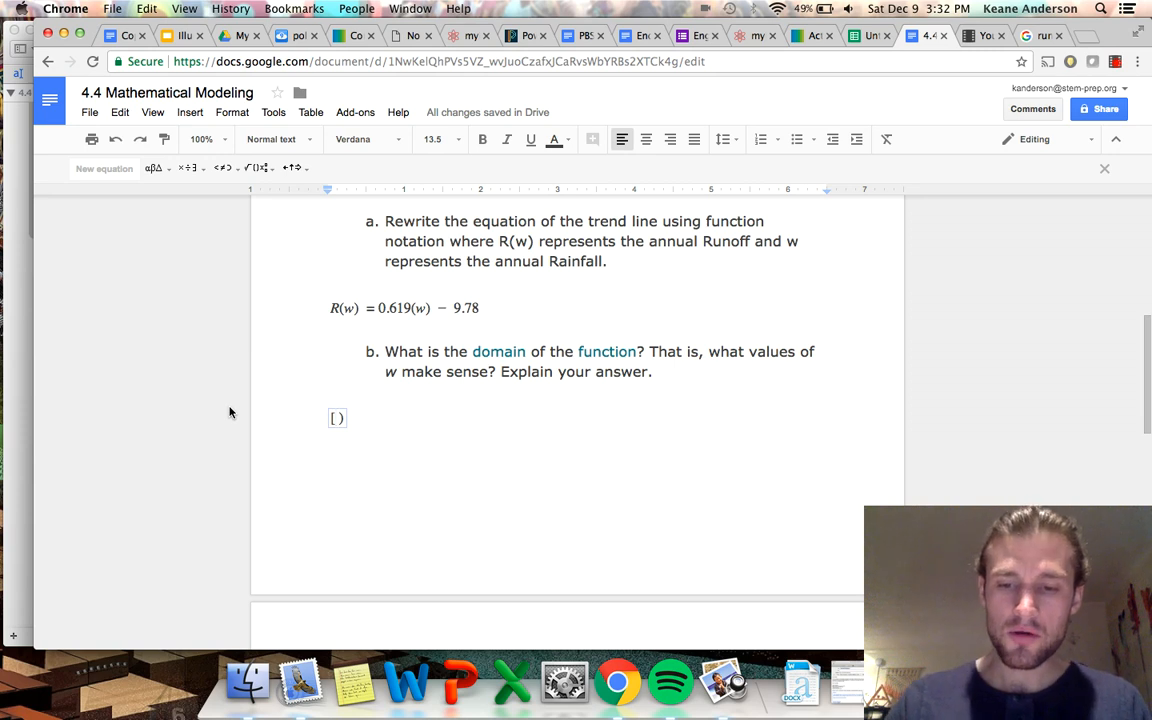
Fill in the domain interval as [93, ∞) and leave the equation with the text cursor after it.
{"action": "type", "text": "93,"}
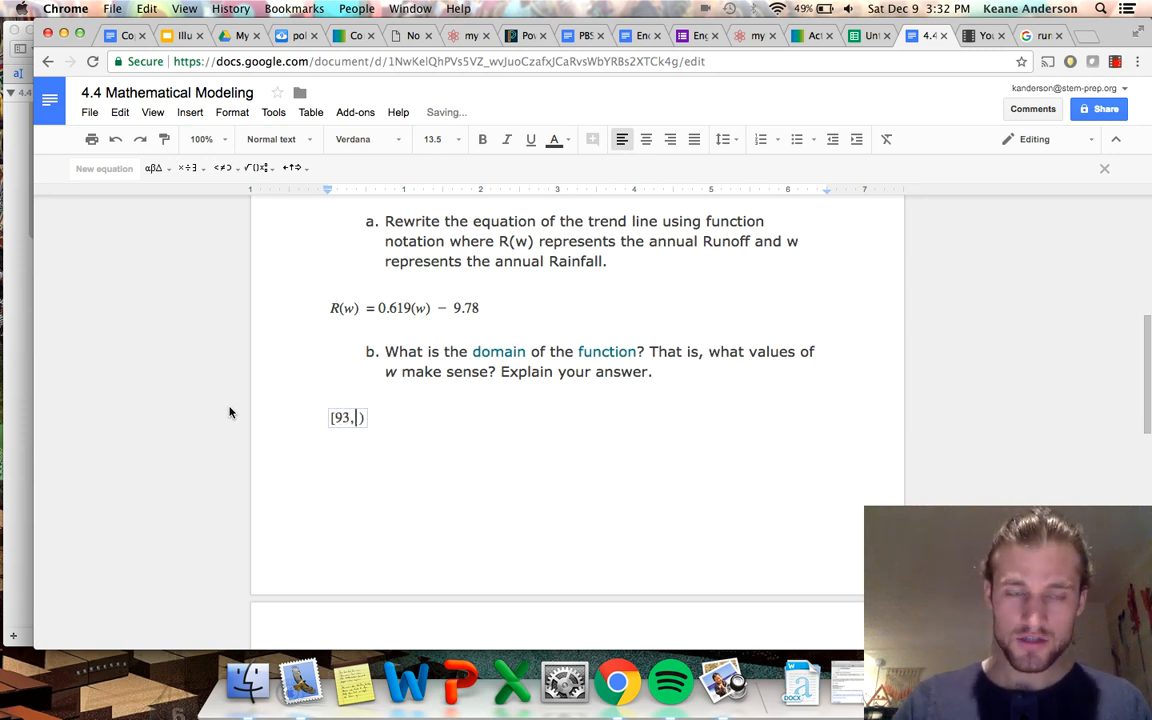
{"action": "left_click", "coordinate": [224, 167]}
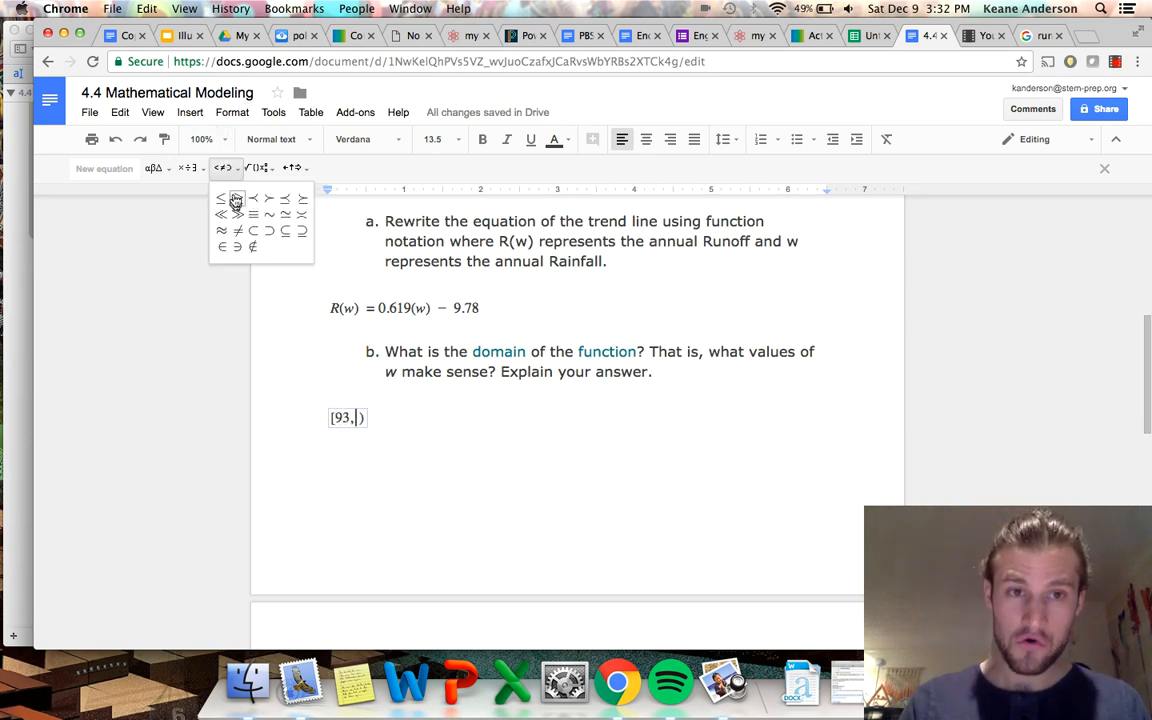
{"action": "left_click", "coordinate": [190, 167]}
{"action": "left_click", "coordinate": [203, 261]}
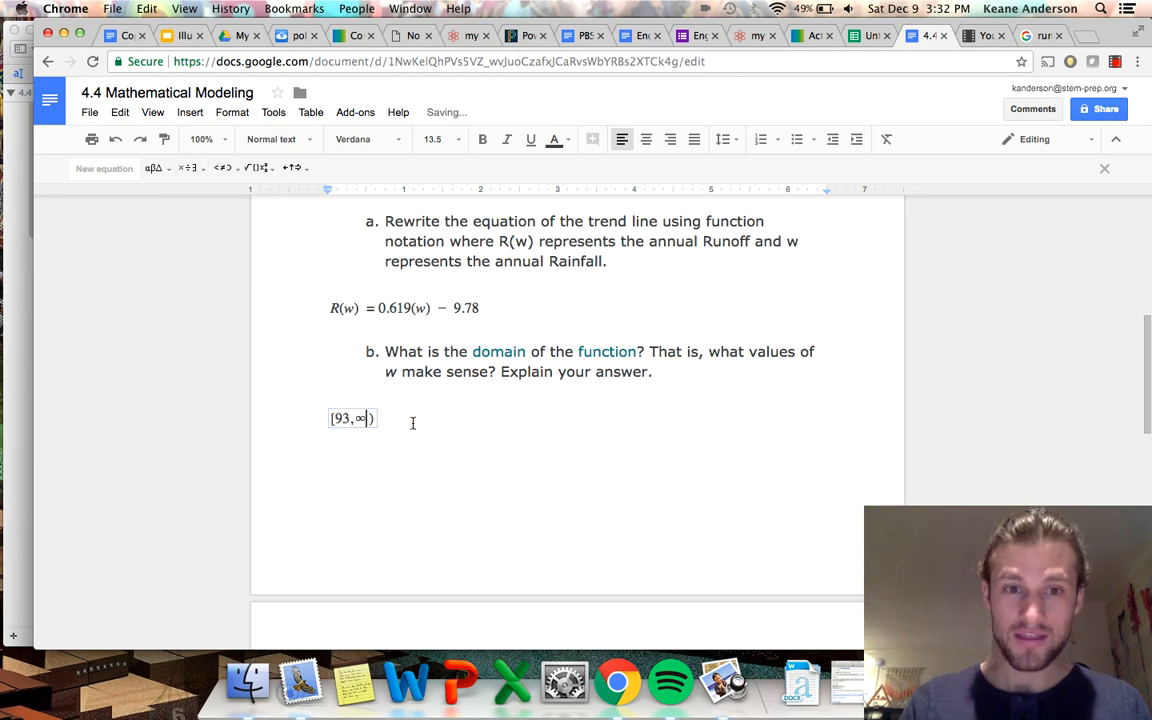
{"action": "left_click", "coordinate": [412, 423]}
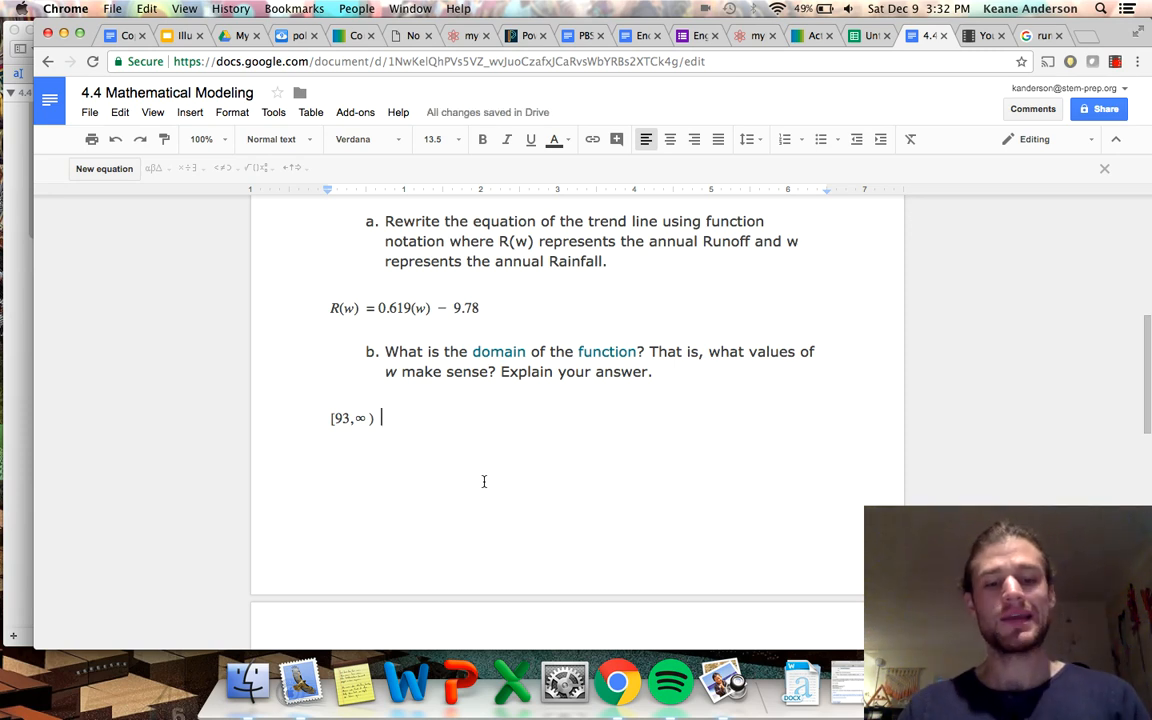
Write "Souls of Mischief" after the domain interval under question b.
{"action": "scroll", "coordinate": [484, 481], "scroll_direction": "down", "scroll_amount": 1}
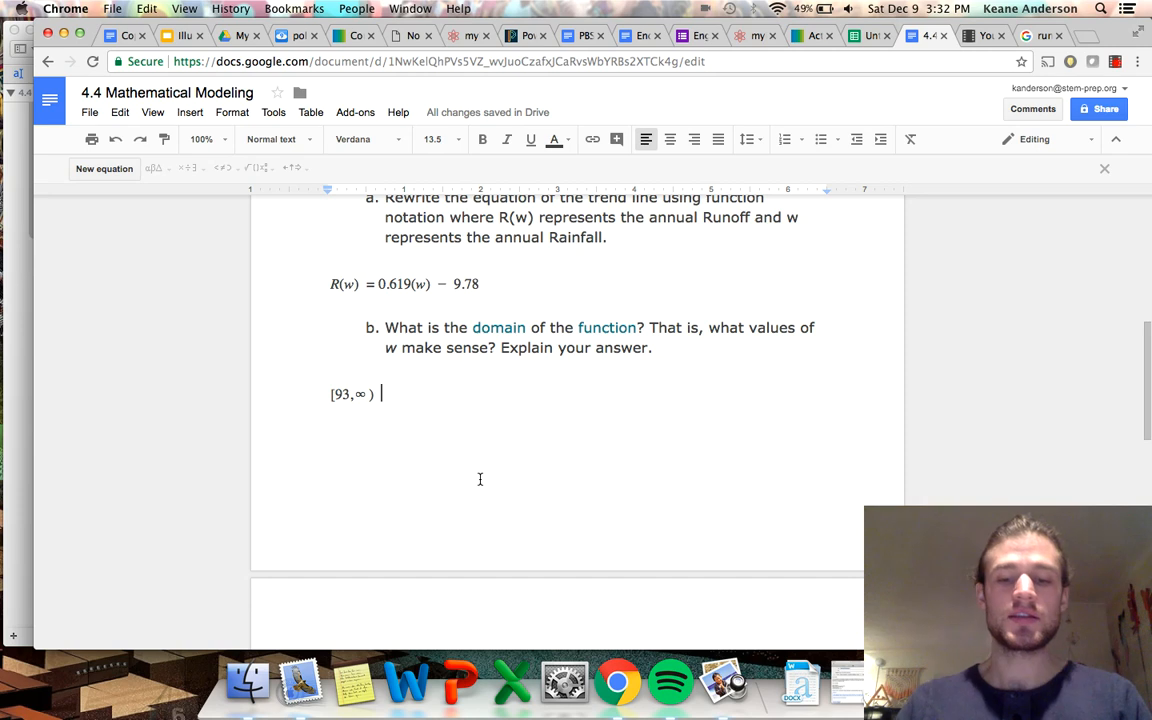
{"action": "type", "text": "Sould"}
{"action": "type", "text": " of Mischief"}
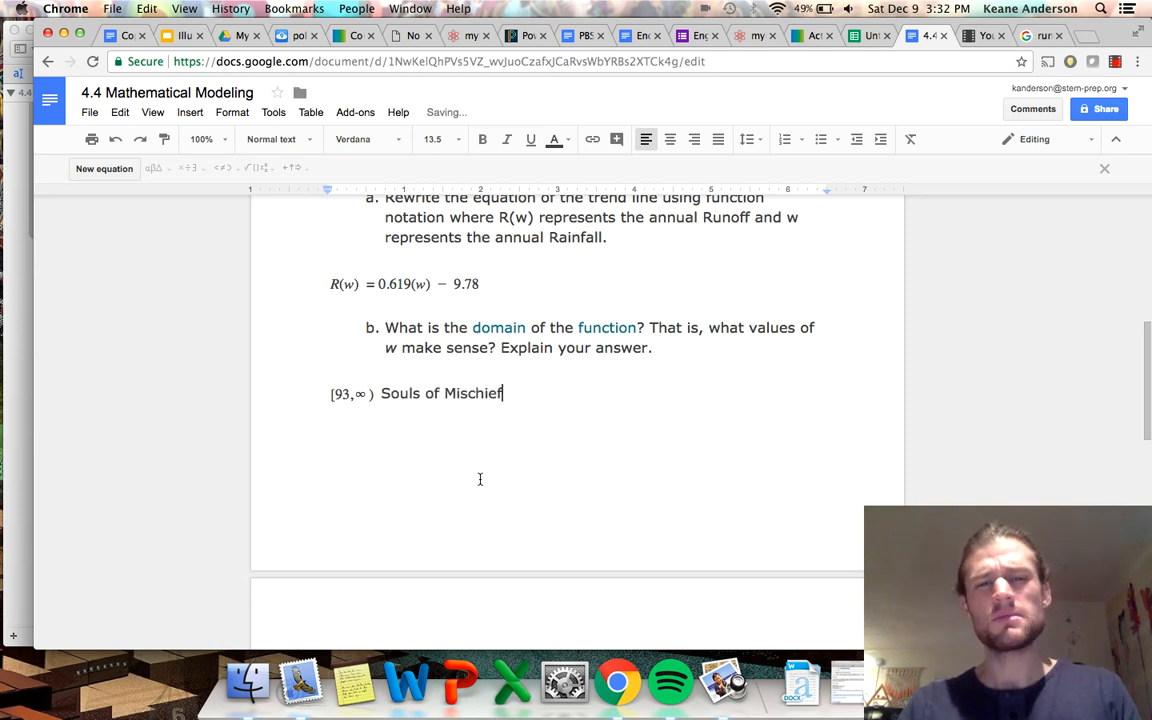
Begin the answer below question d with "The slope is .619.".
{"action": "scroll", "coordinate": [460, 481], "scroll_direction": "down", "scroll_amount": 5}
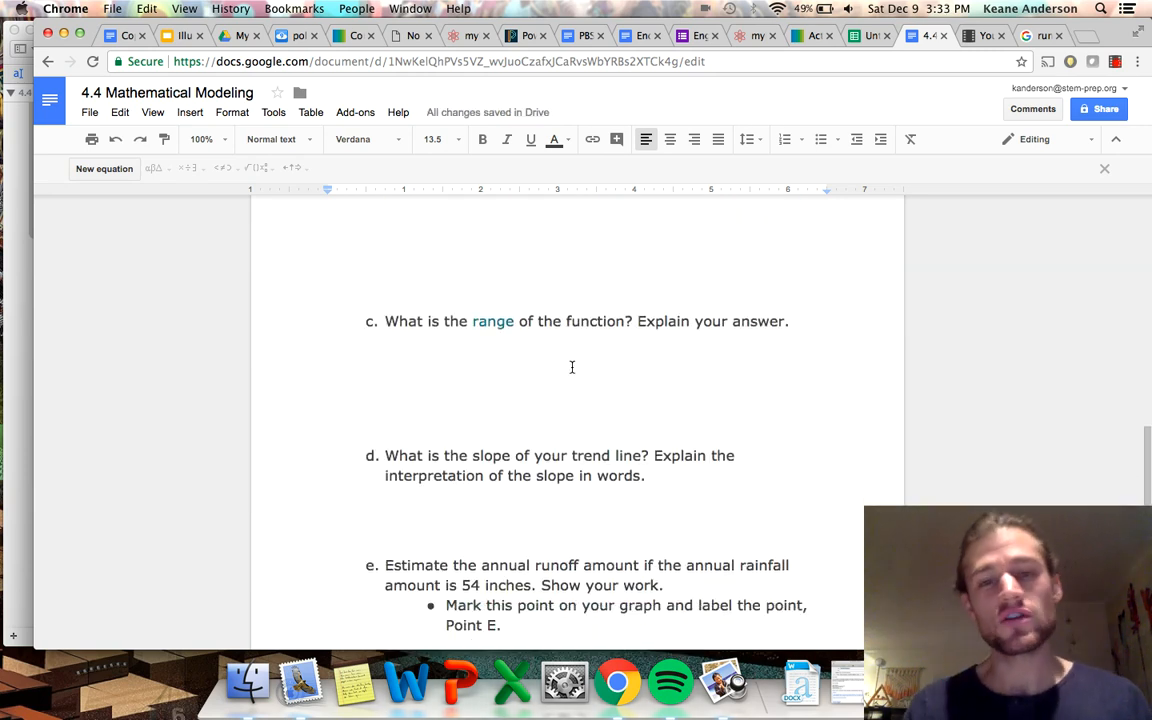
{"action": "scroll", "coordinate": [410, 390], "scroll_direction": "up", "scroll_amount": 10}
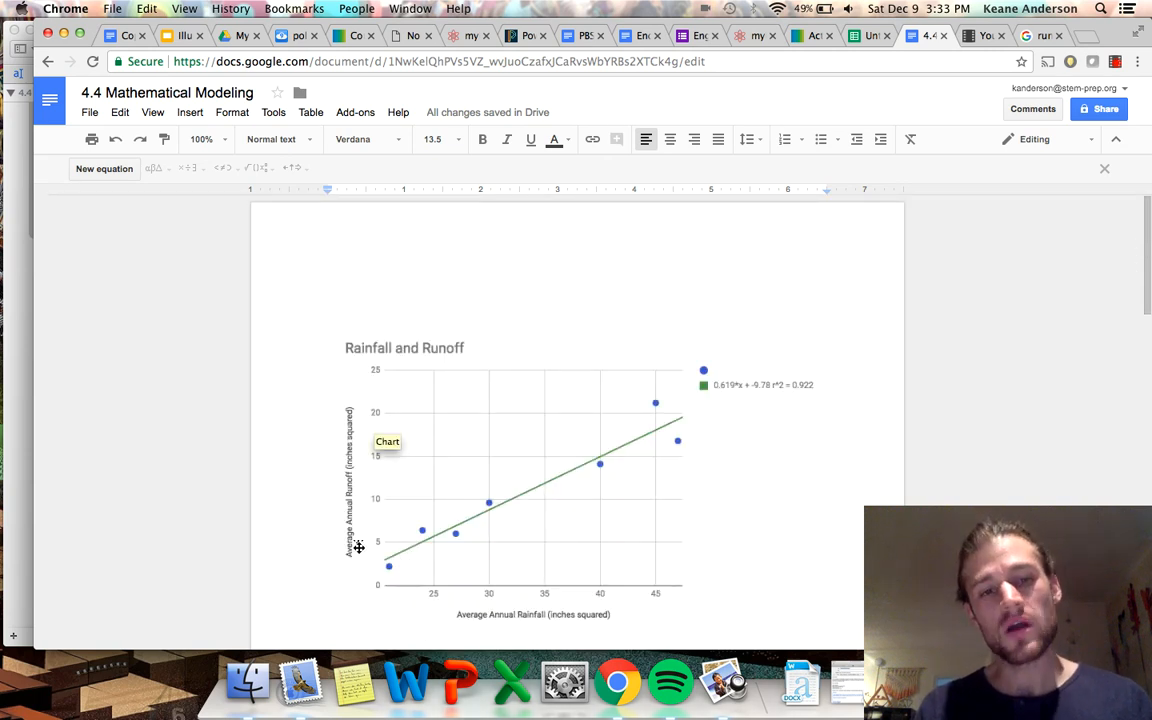
{"action": "scroll", "coordinate": [399, 515], "scroll_direction": "down", "scroll_amount": 1}
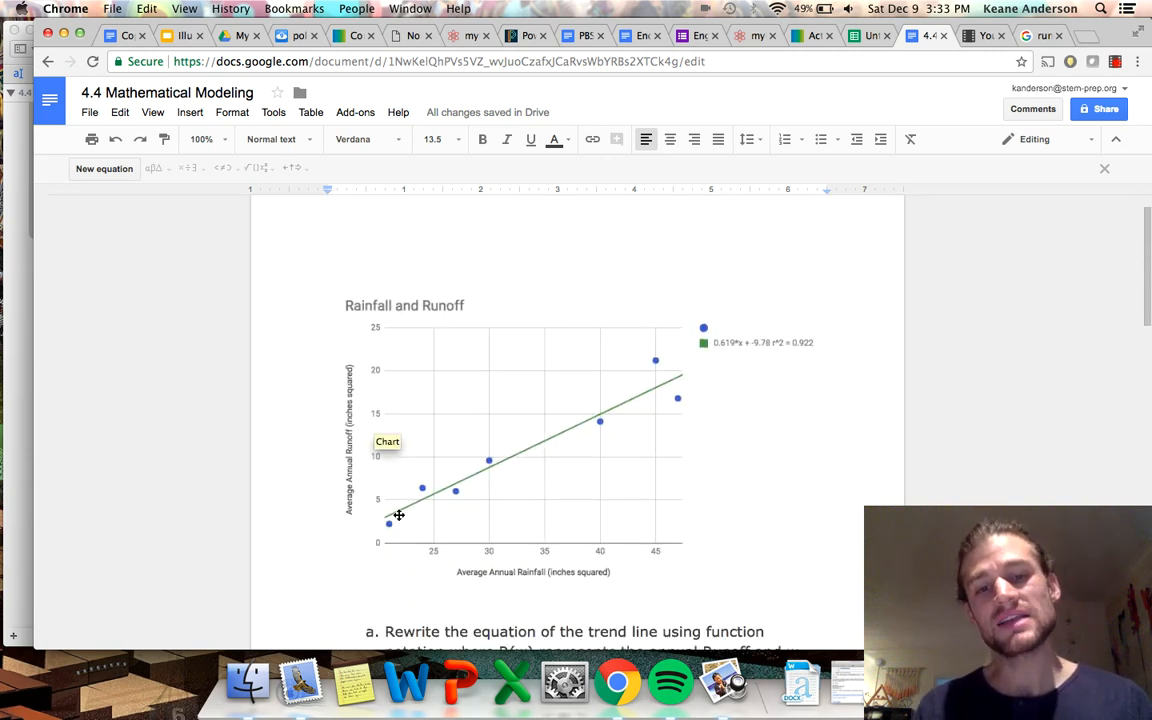
{"action": "scroll", "coordinate": [399, 515], "scroll_direction": "down", "scroll_amount": 1}
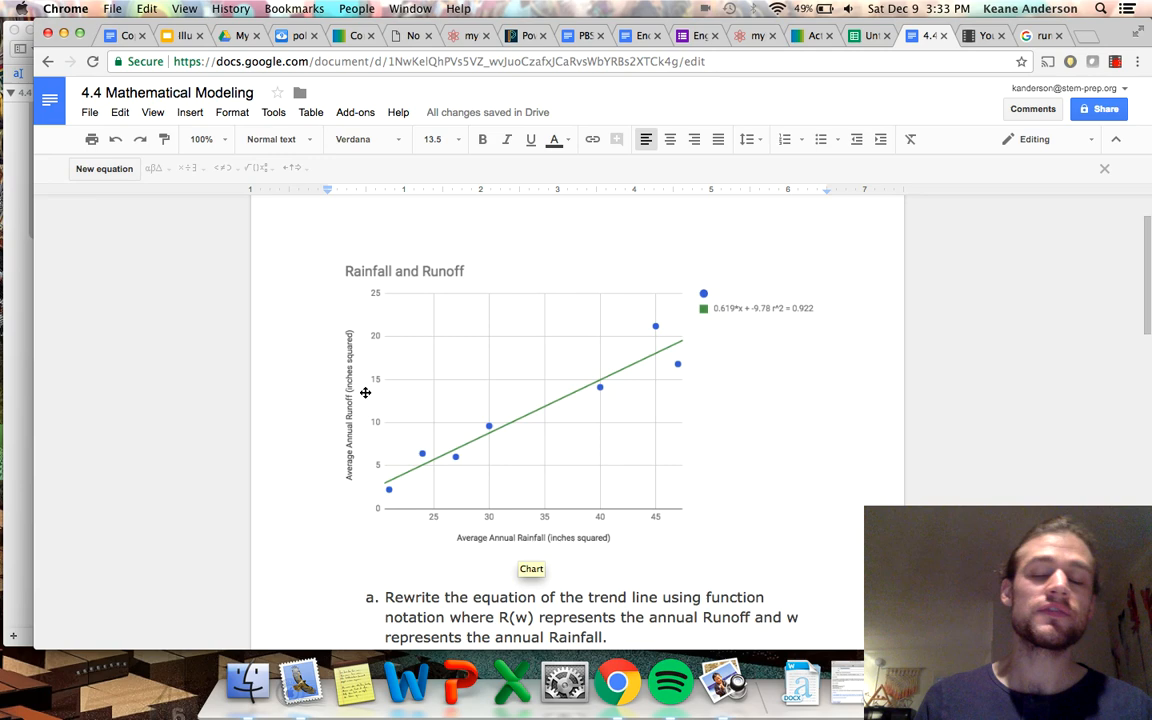
{"action": "scroll", "coordinate": [365, 392], "scroll_direction": "down", "scroll_amount": 10}
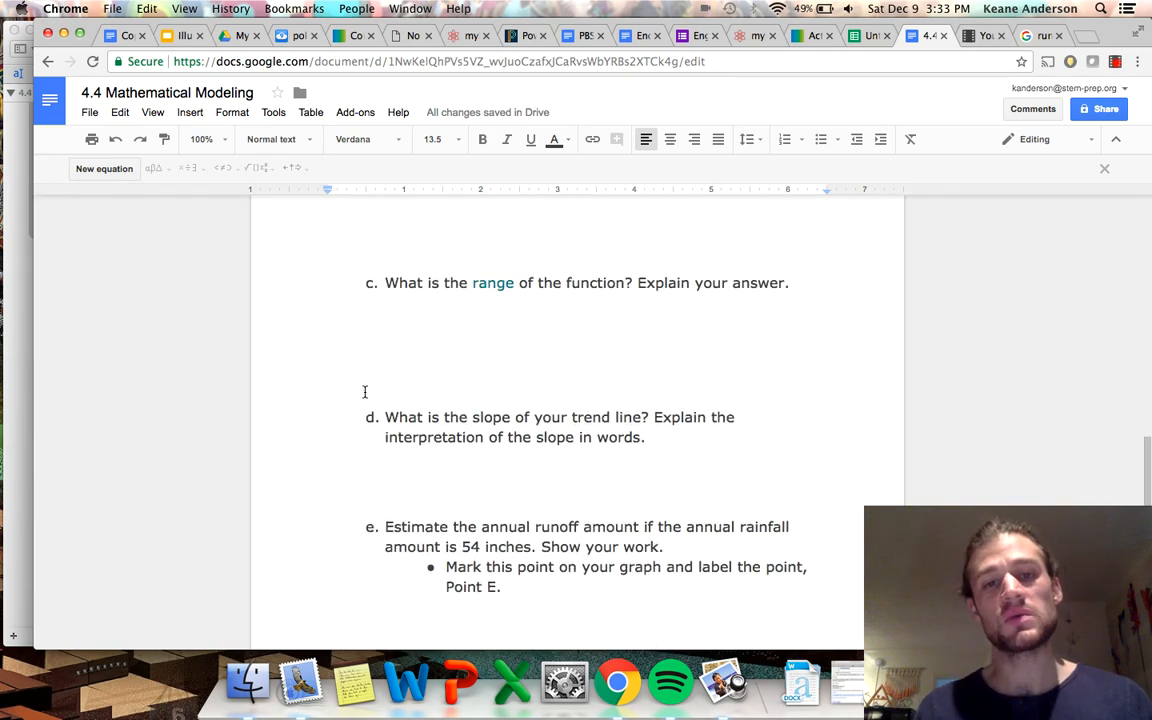
{"action": "scroll", "coordinate": [365, 392], "scroll_direction": "down", "scroll_amount": 2}
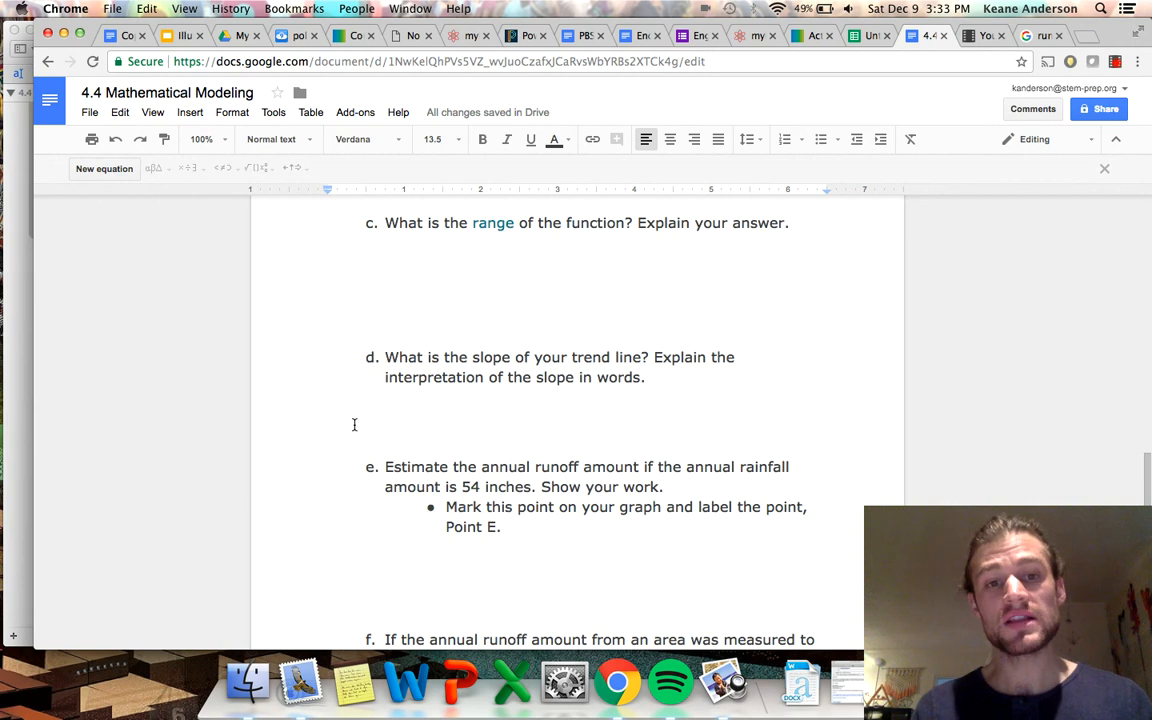
{"action": "type", "text": "The s"}
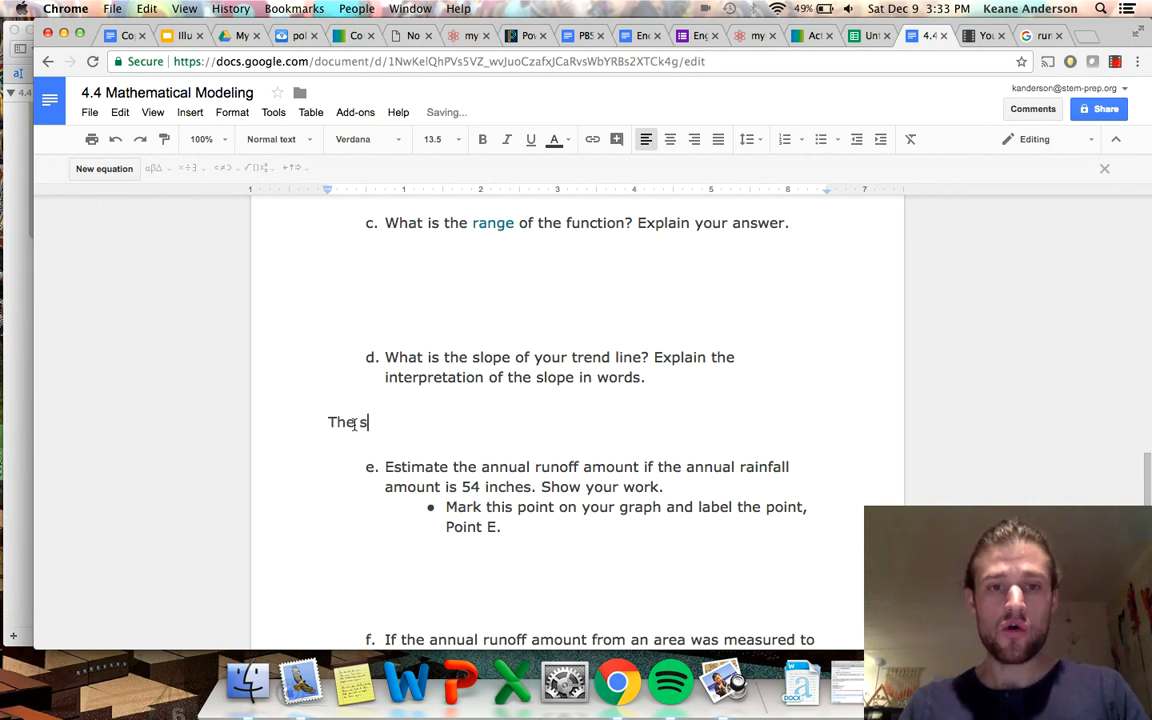
{"action": "type", "text": "lope is .619 "}
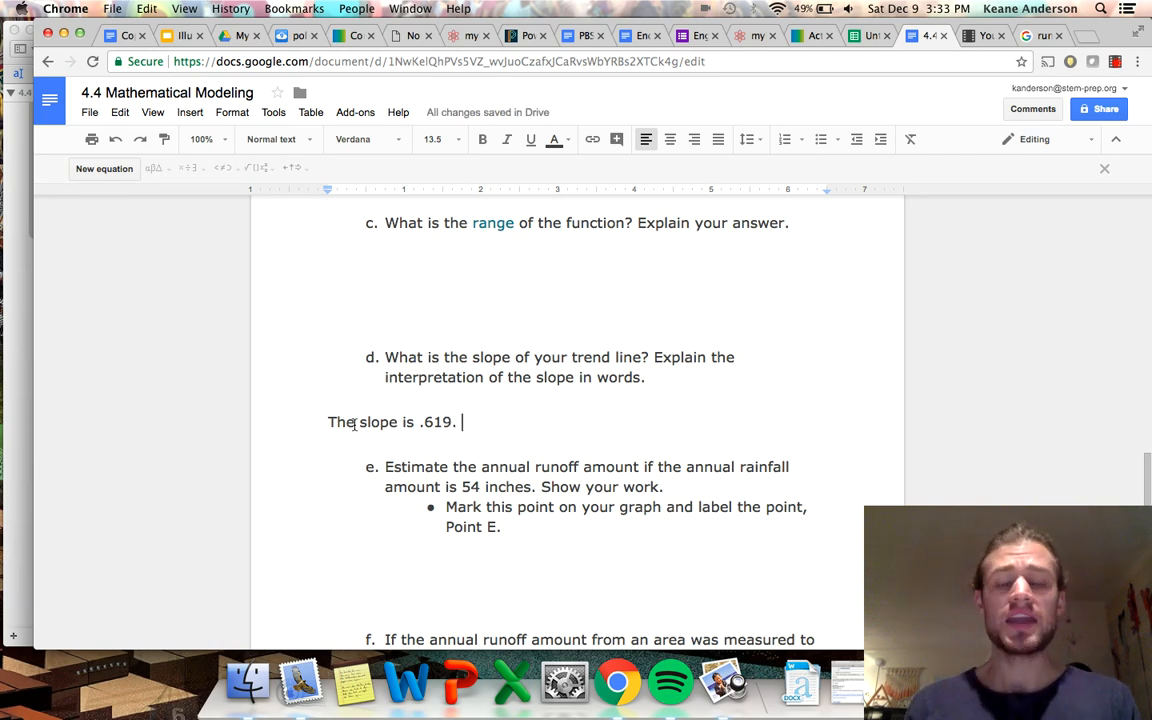
{"action": "type", "text": "THis m"}
{"action": "type", "text": "eans as the "}
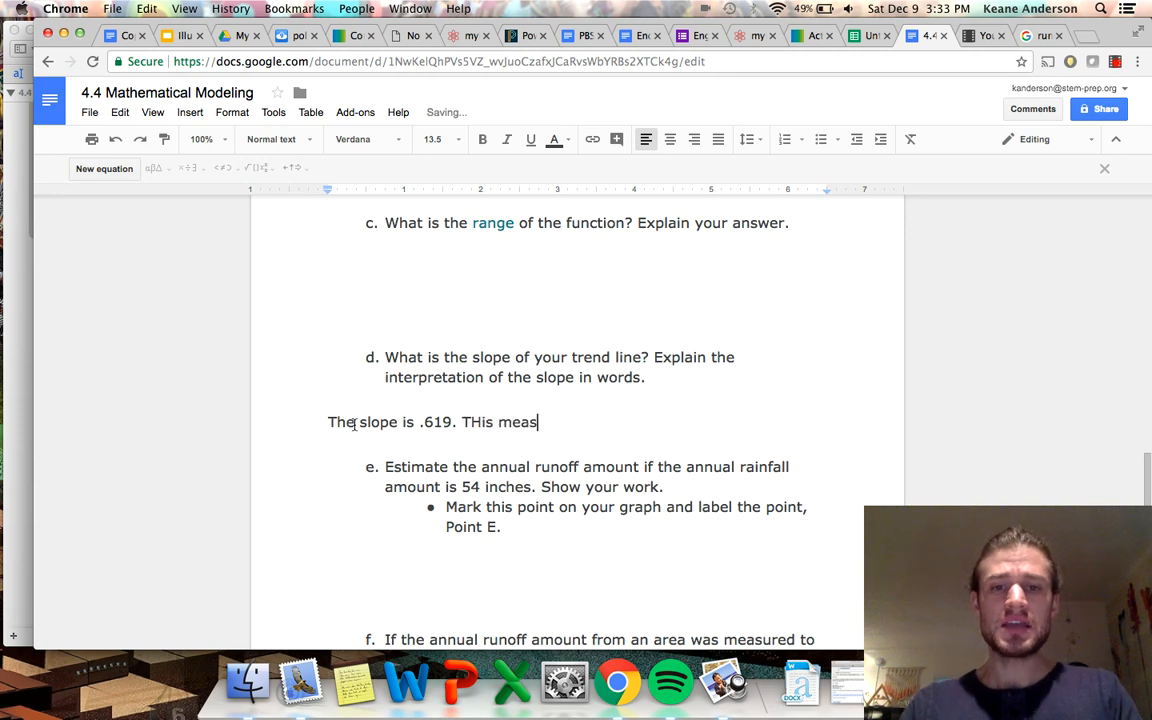
{"action": "type", "text": "run"}
Continue the question d answer with "THis means as the rainfall increases,".
{"action": "key", "text": "BackSpace"}
{"action": "key", "text": "BackSpace"}
{"action": "type", "text": "ainfall "}
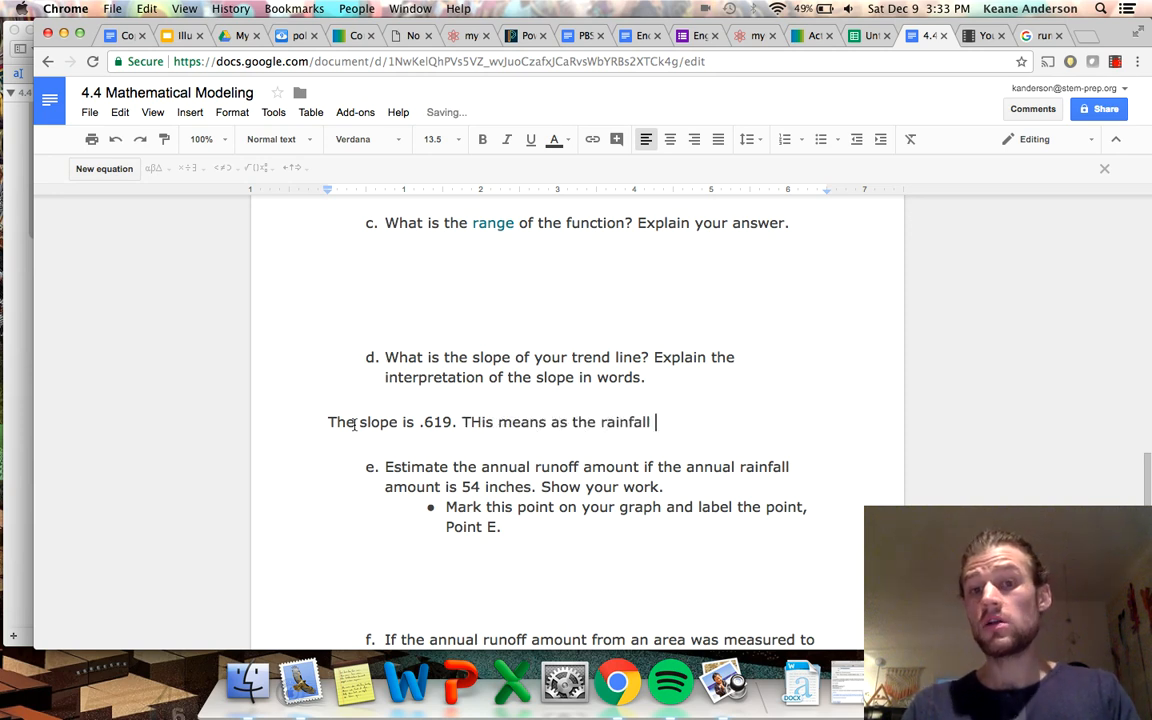
{"action": "type", "text": "increases, the un"}
Extend the slope interpretation under question d with "the runoff increases".
{"action": "key", "text": "BackSpace"}
{"action": "key", "text": "BackSpace"}
{"action": "type", "text": "runoff"}
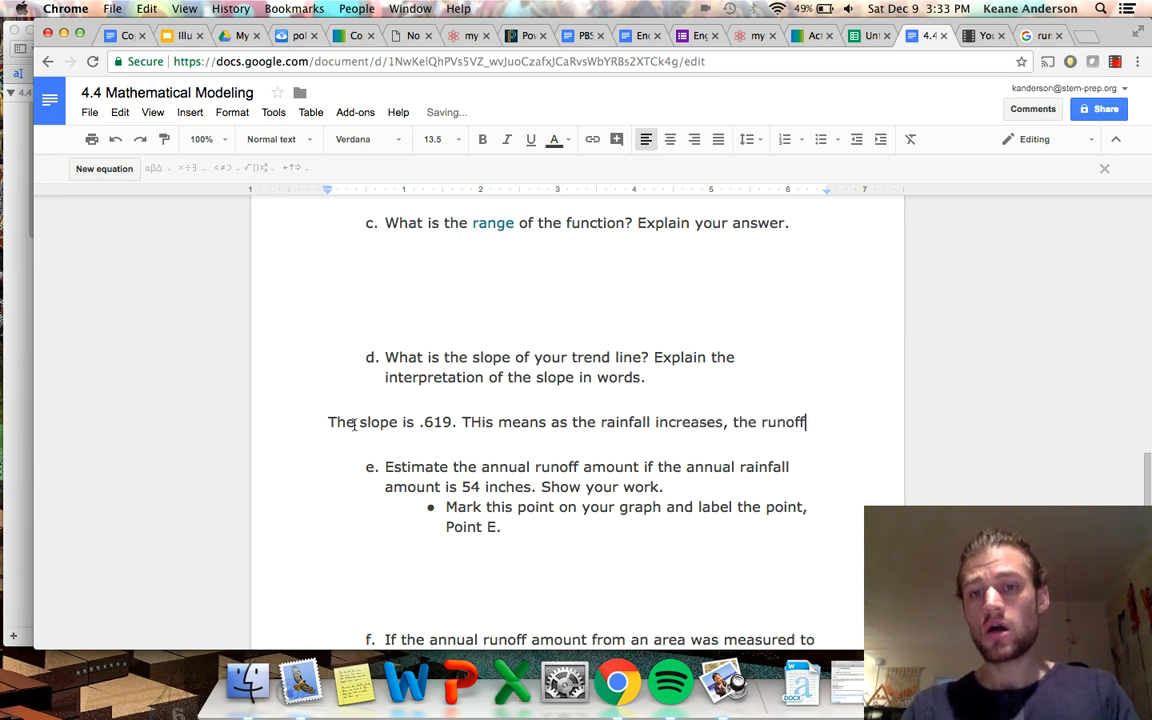
{"action": "type", "text": " incresase"}
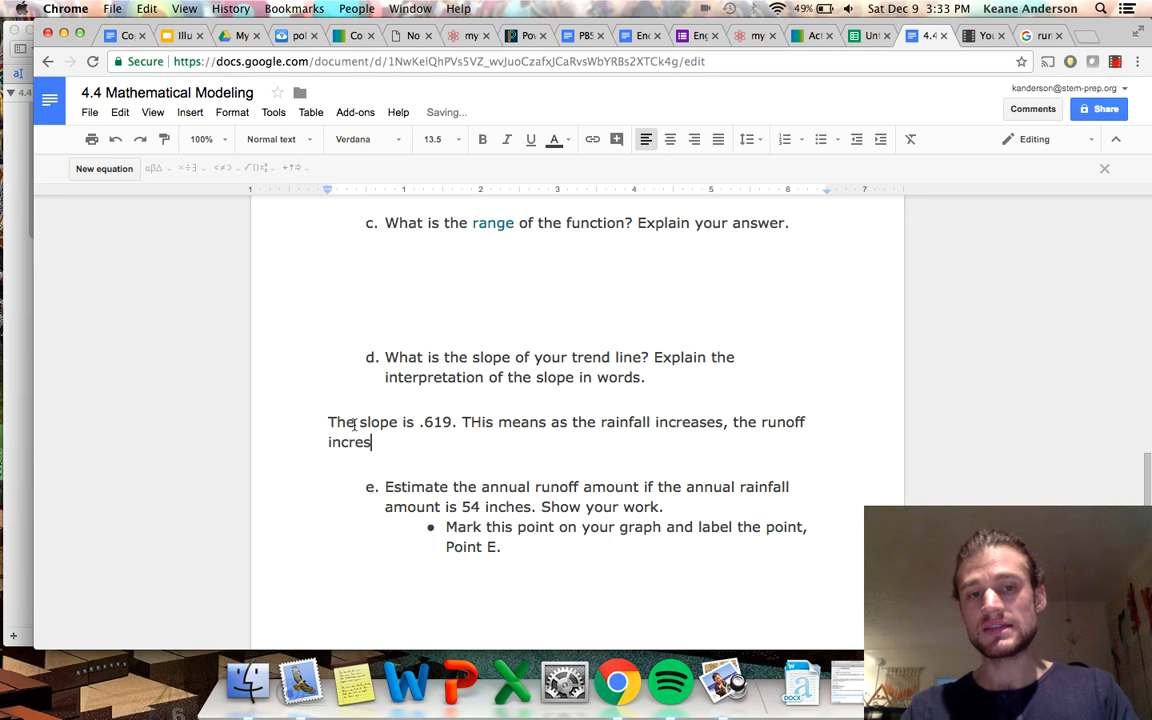
{"action": "key", "text": "BackSpace"}
{"action": "key", "text": "BackSpace"}
{"action": "key", "text": "BackSpace"}
{"action": "key", "text": "BackSpace"}
{"action": "type", "text": "ases "}
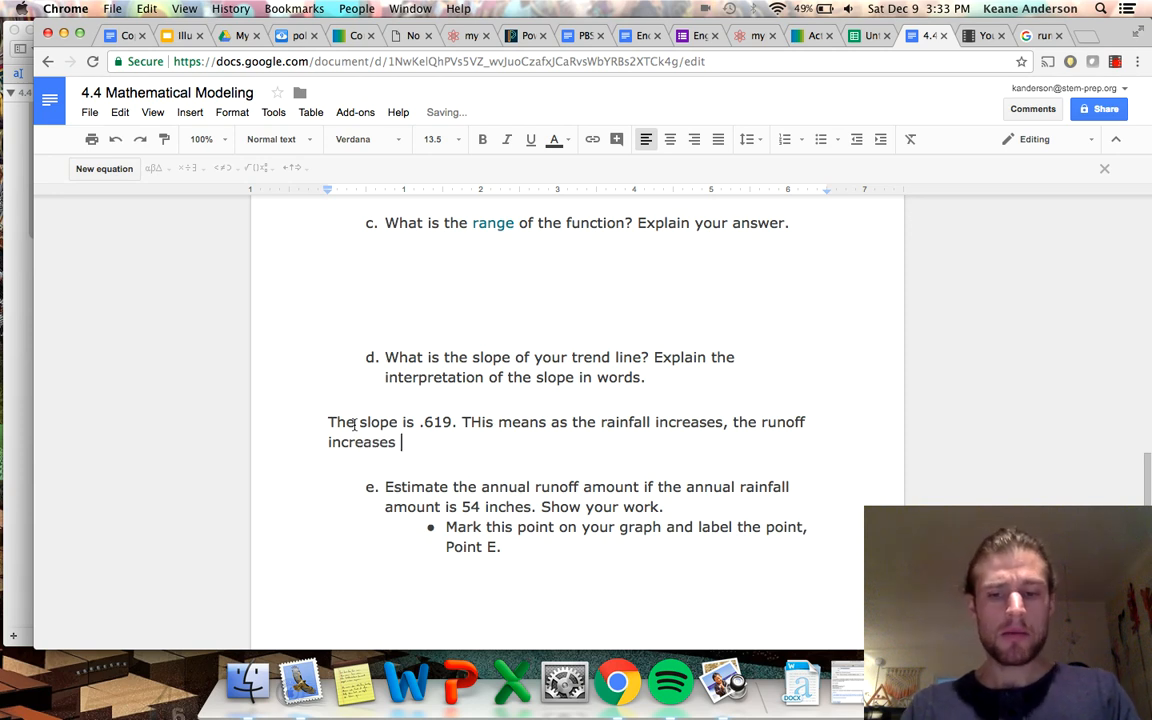
{"action": "type", "text": "but"}
{"action": "type", "text": "y"}
End the slope interpretation under question d with a trailing "....." right after "increases".
{"action": "key", "text": "BackSpace"}
{"action": "type", "text": "....."}
{"action": "key", "text": "BackSpace"}
{"action": "key", "text": "BackSpace"}
{"action": "key", "text": "BackSpace"}
{"action": "key", "text": "BackSpace"}
{"action": "key", "text": "BackSpace"}
{"action": "key", "text": "BackSpace"}
{"action": "key", "text": "BackSpace"}
{"action": "key", "text": "BackSpace"}
{"action": "key", "text": "BackSpace"}
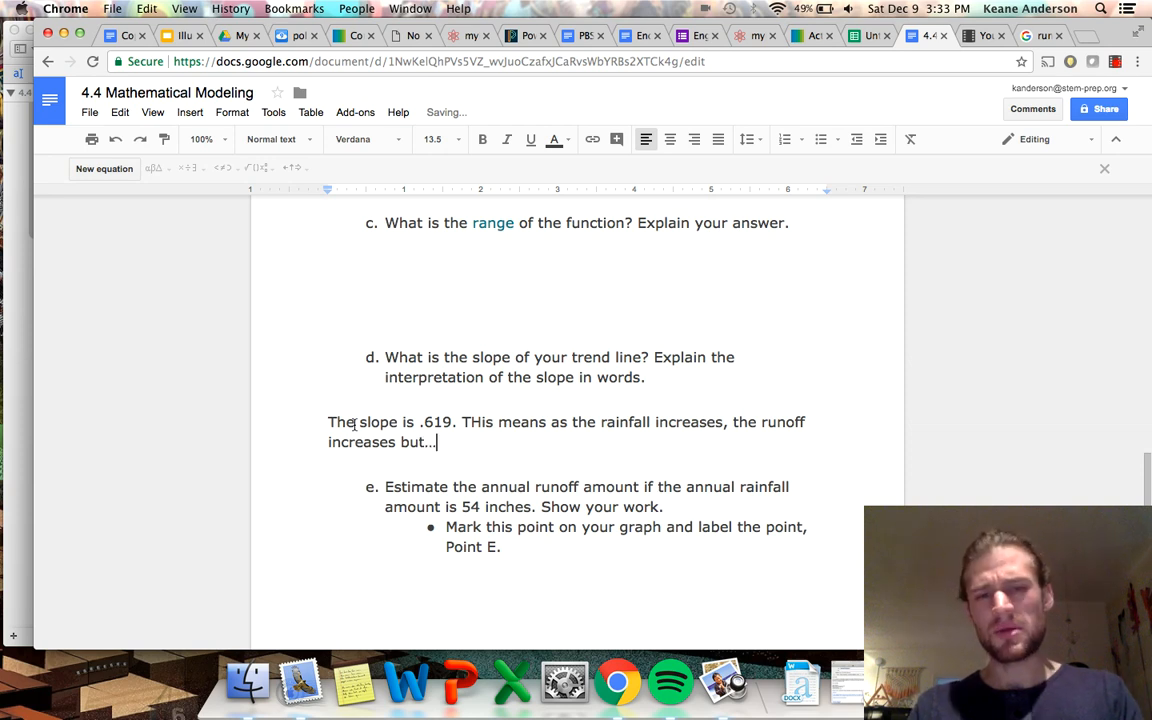
{"action": "type", "text": "....."}
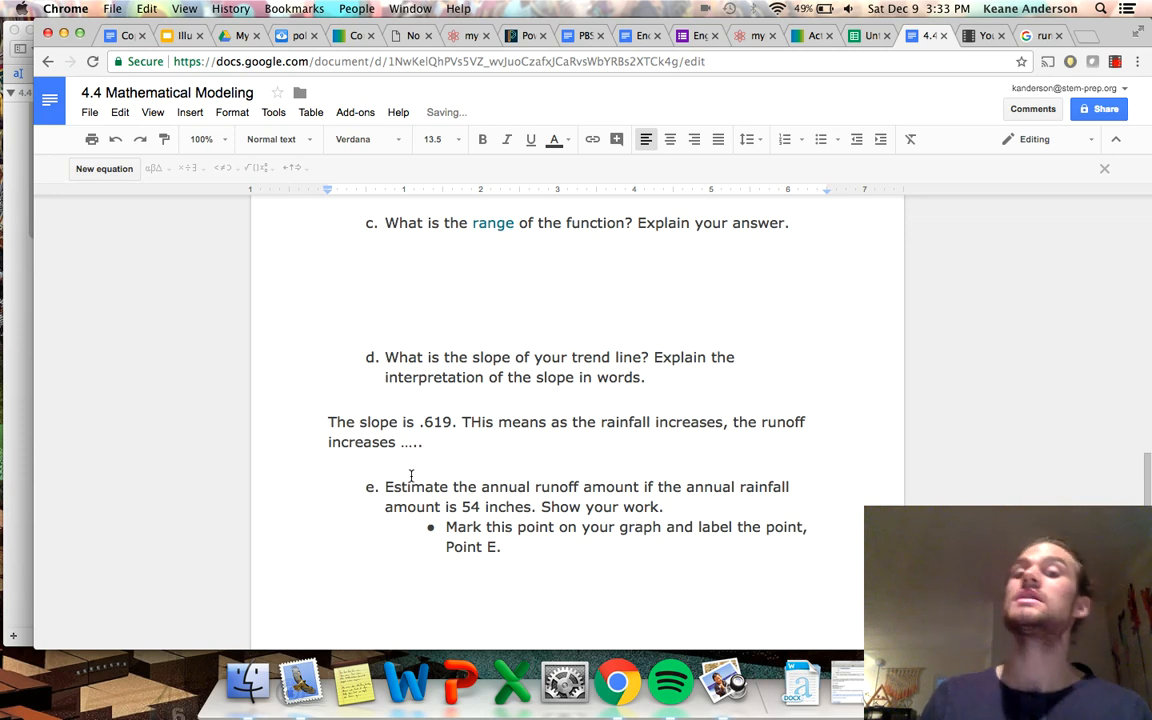
Append the estimate "(est. 24 inches)" after "Point E." in the bullet under question e.
{"action": "scroll", "coordinate": [410, 476], "scroll_direction": "down", "scroll_amount": 1}
{"action": "scroll", "coordinate": [410, 476], "scroll_direction": "down", "scroll_amount": 1}
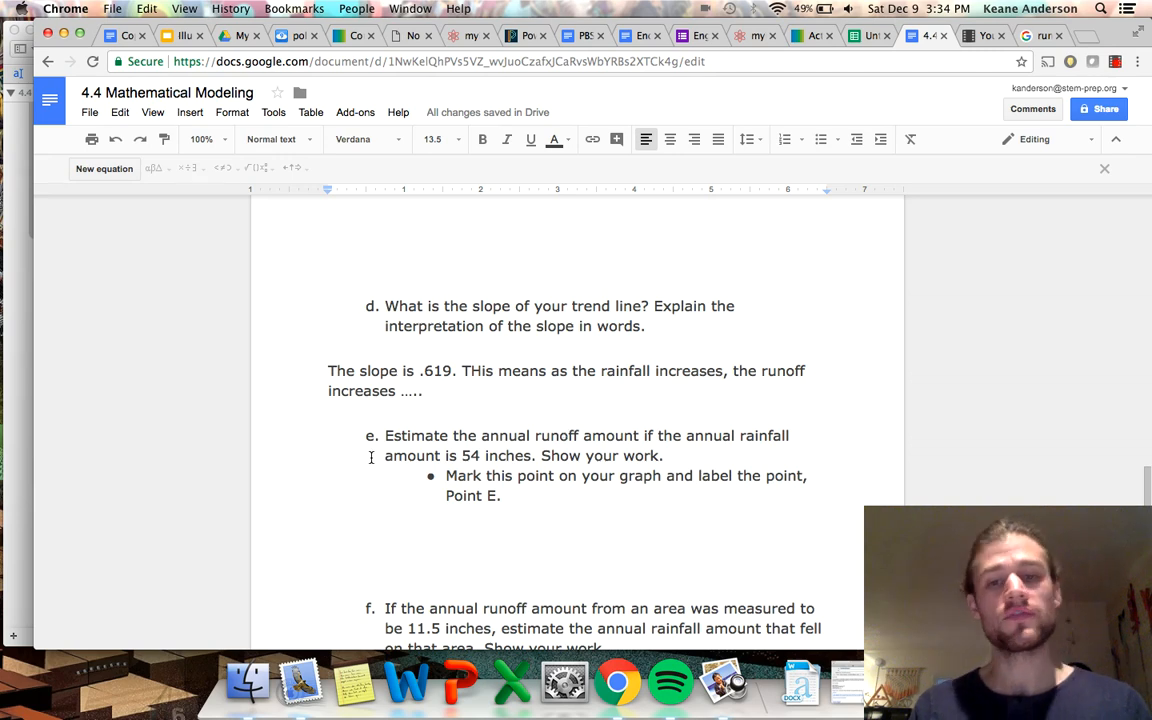
{"action": "scroll", "coordinate": [371, 457], "scroll_direction": "up", "scroll_amount": 2}
{"action": "scroll", "coordinate": [371, 457], "scroll_direction": "up", "scroll_amount": 15}
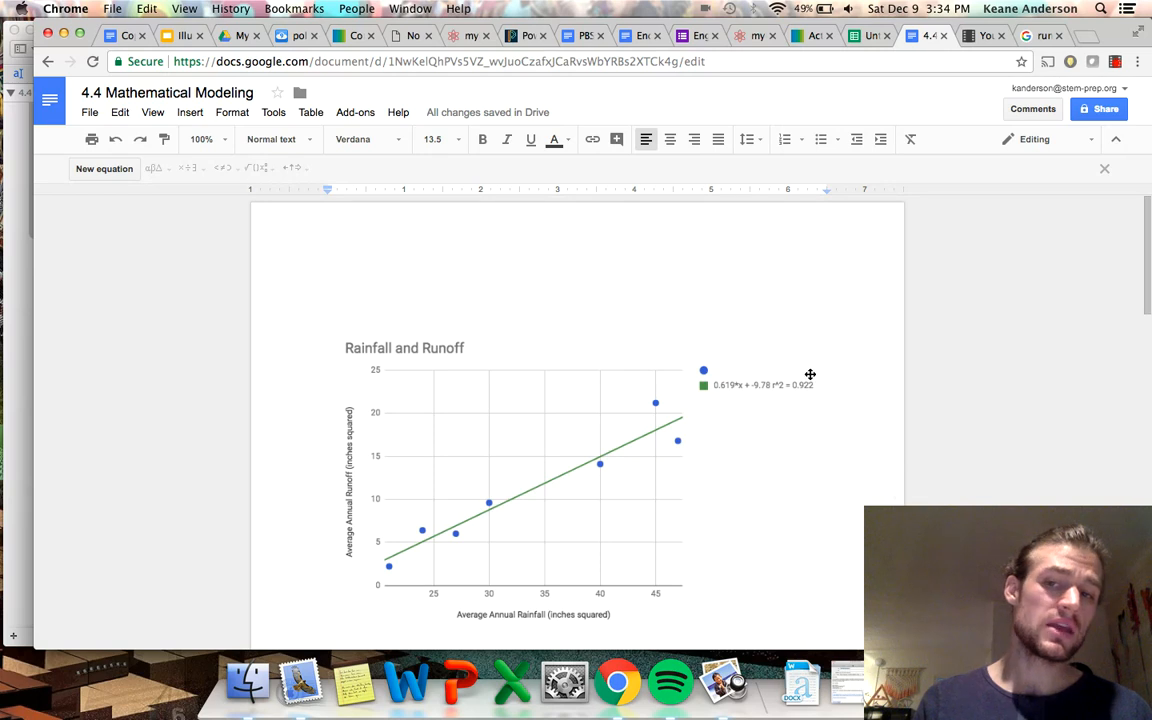
{"action": "scroll", "coordinate": [740, 498], "scroll_direction": "down", "scroll_amount": 1}
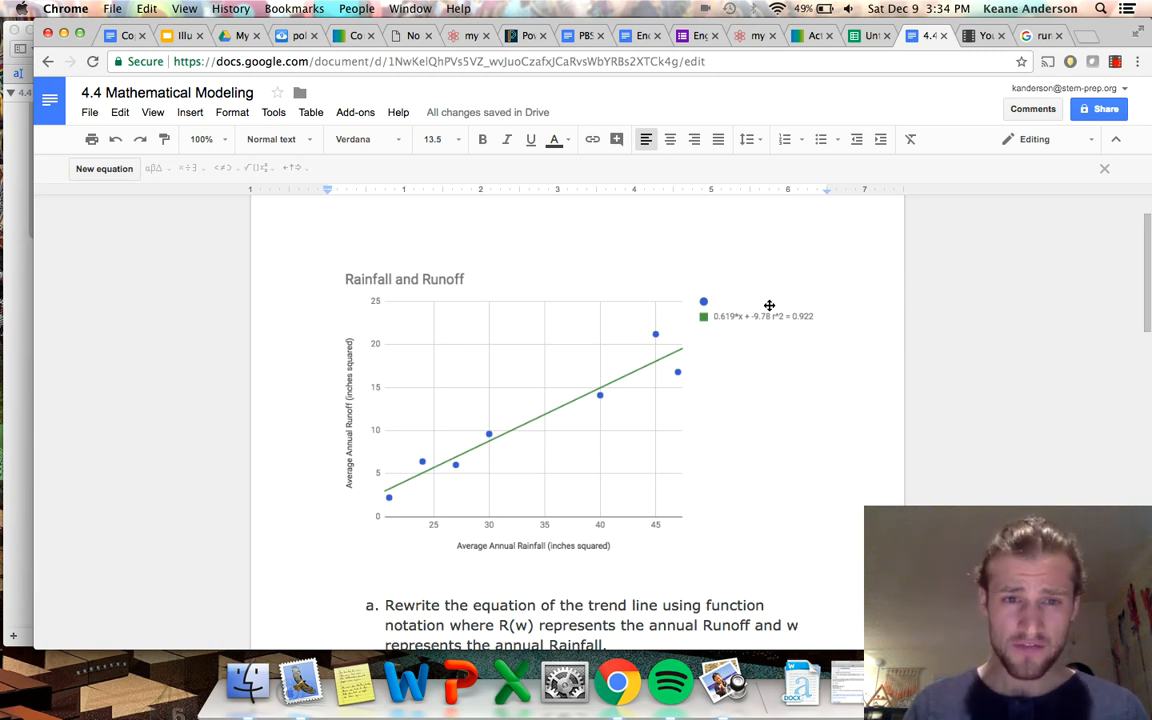
{"action": "scroll", "coordinate": [635, 429], "scroll_direction": "down", "scroll_amount": 10}
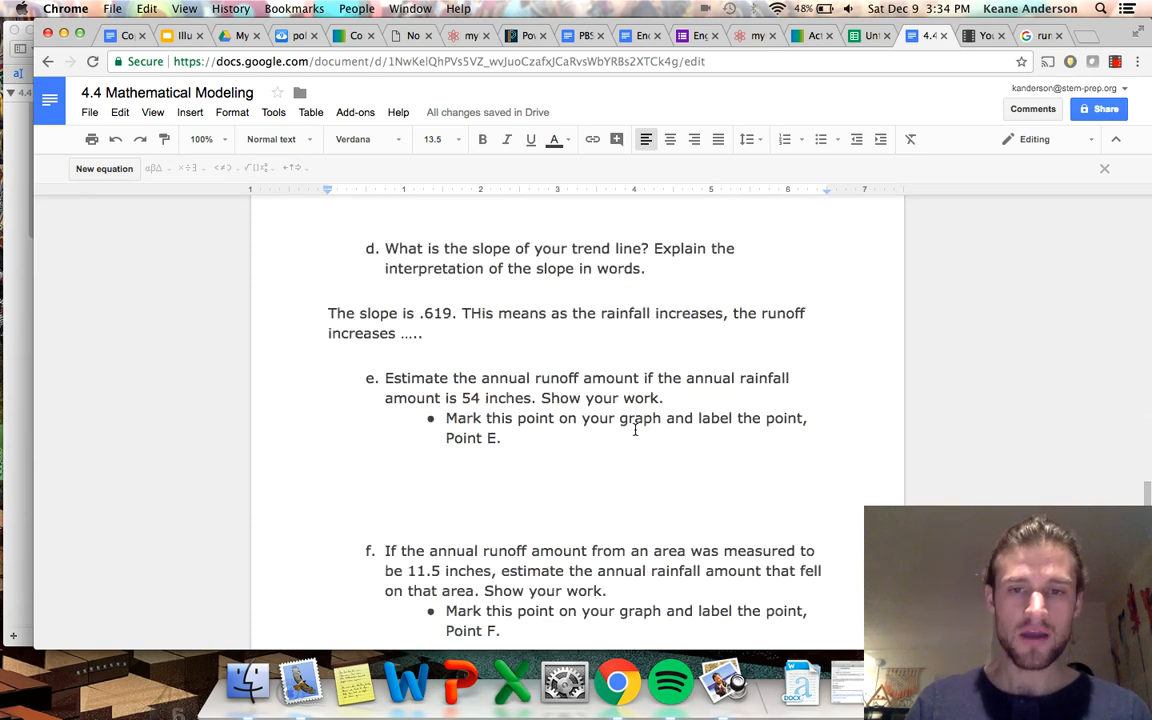
{"action": "scroll", "coordinate": [635, 429], "scroll_direction": "up", "scroll_amount": 3}
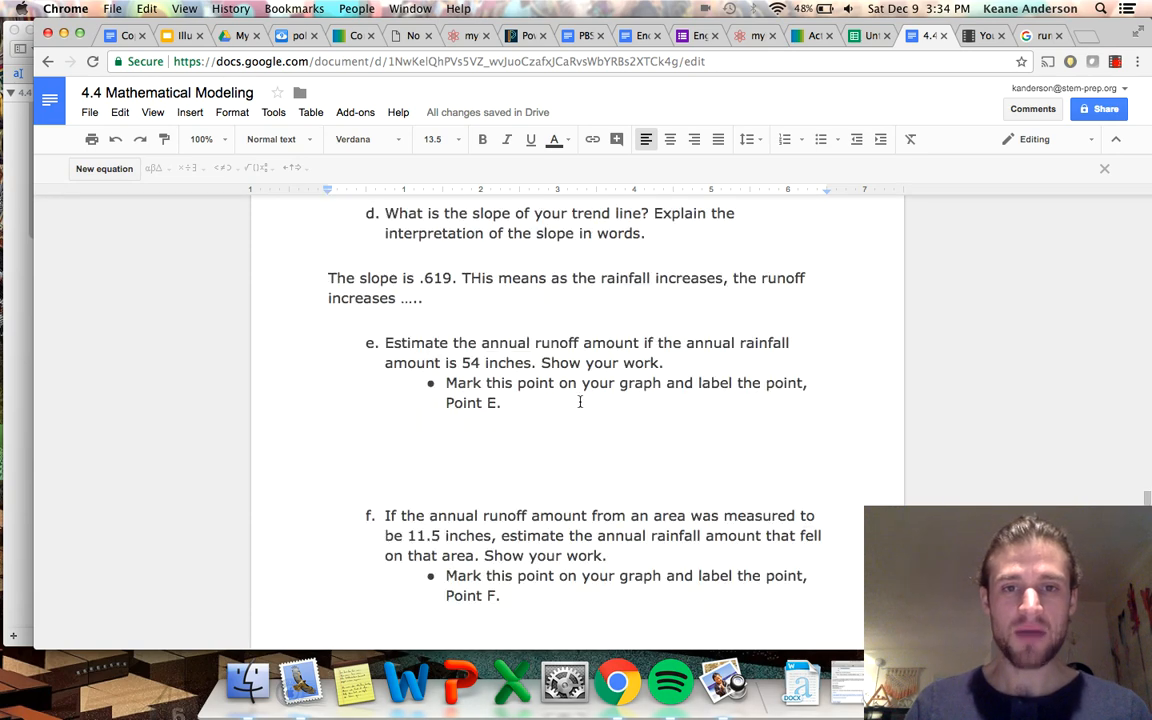
{"action": "left_click", "coordinate": [558, 404]}
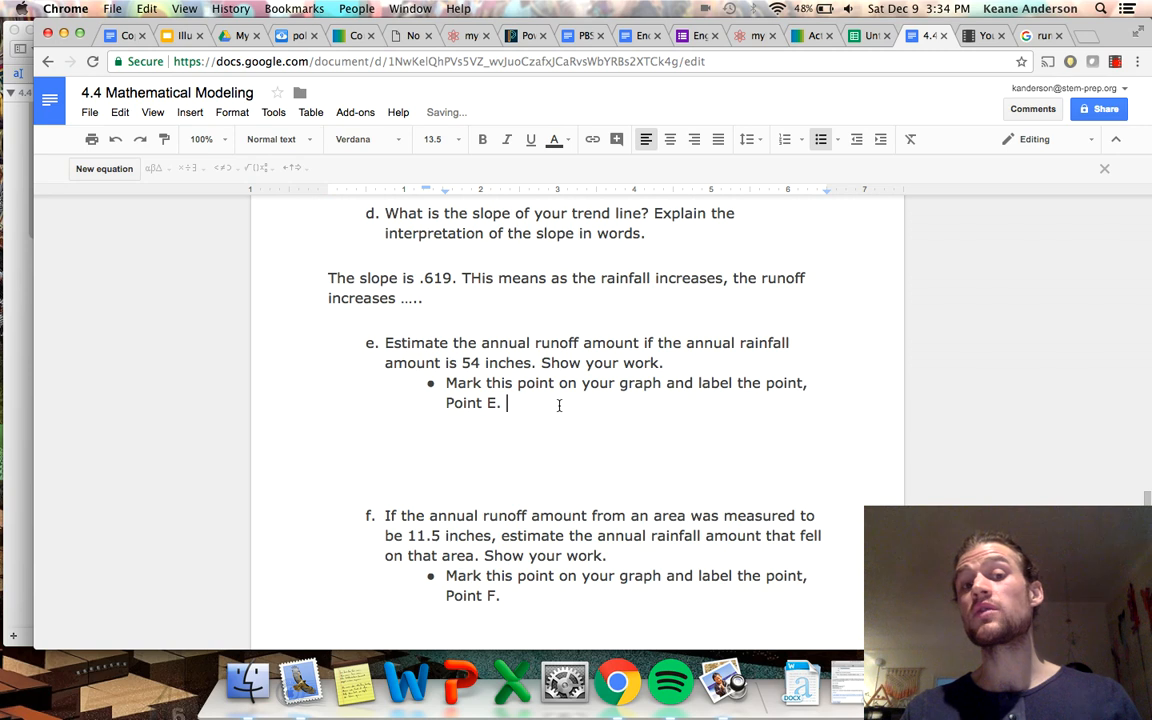
{"action": "type", "text": "("}
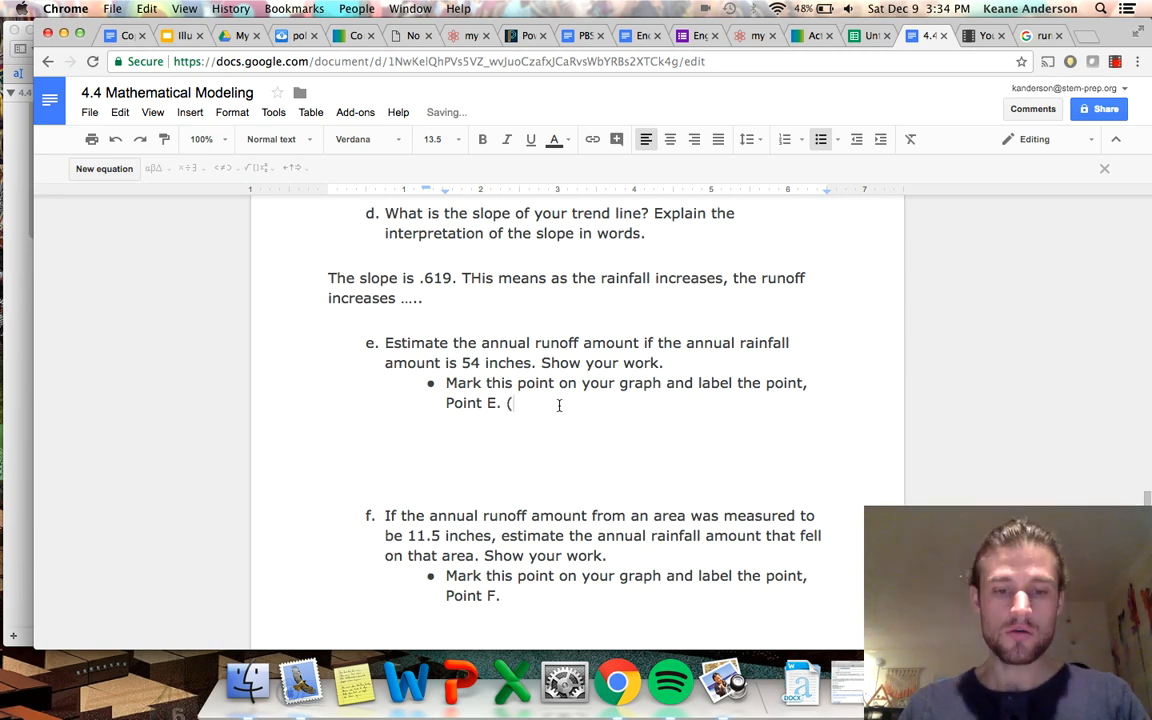
{"action": "type", "text": "est. 24 inc"}
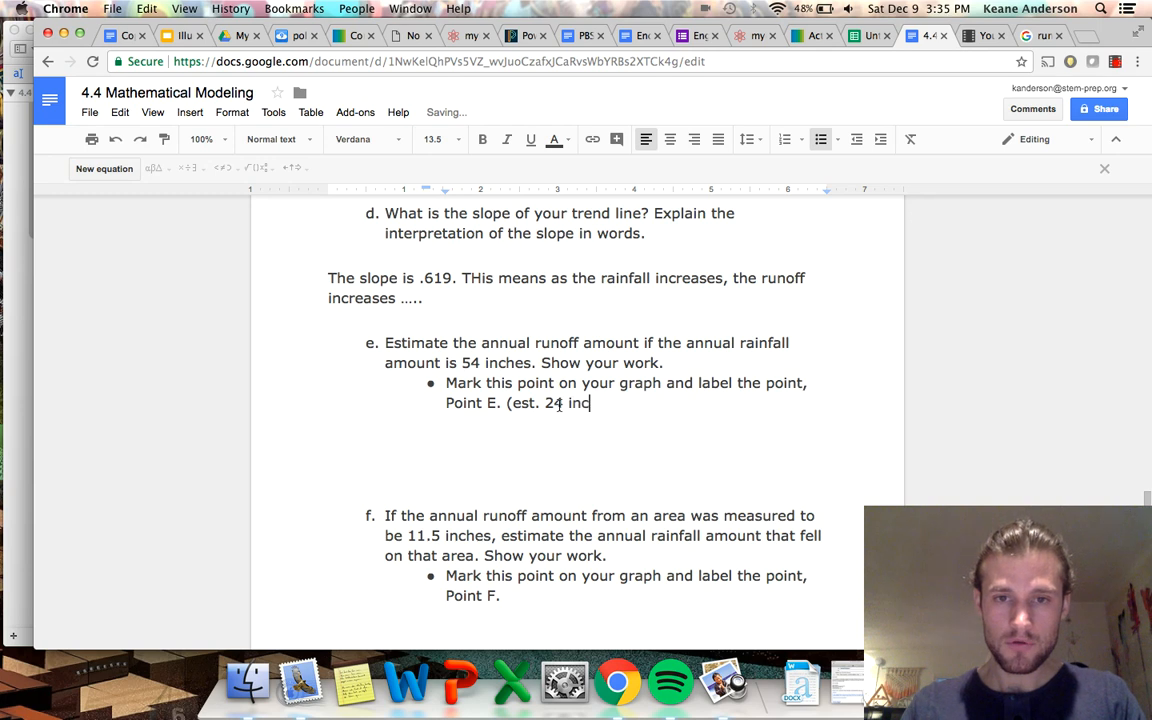
{"action": "type", "text": "hes)"}
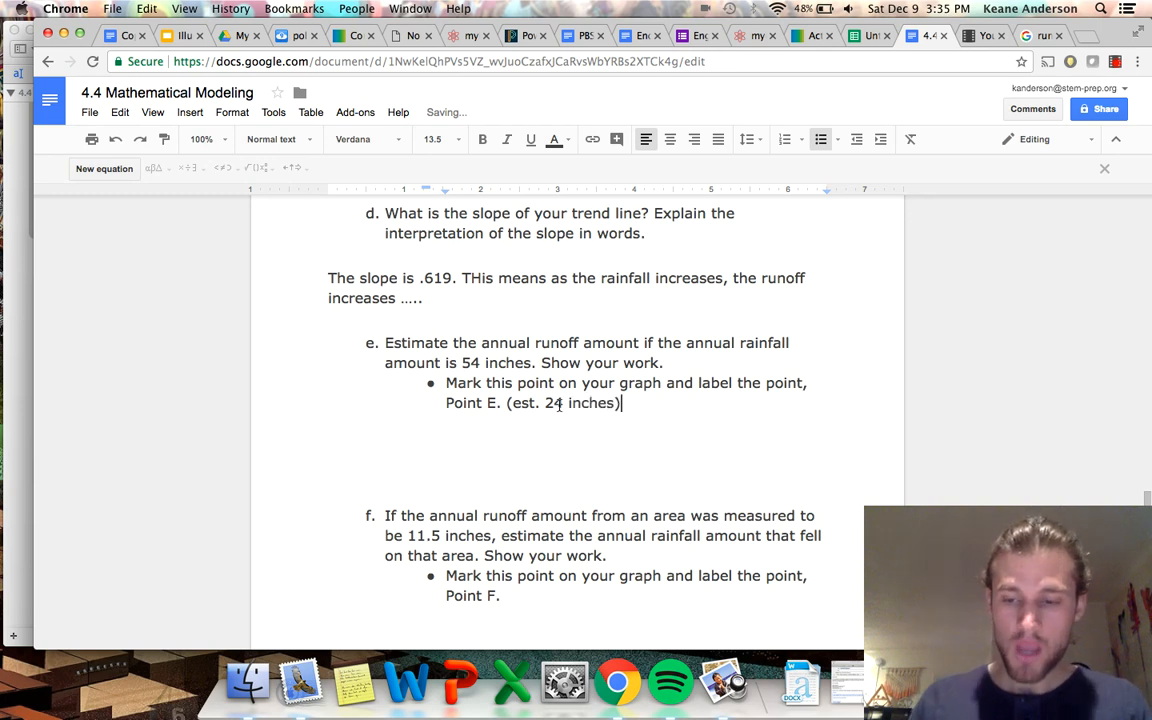
Add blank lines without bullets below question e's estimate and centre the line for the working.
{"action": "key", "text": "Return"}
{"action": "key", "text": "shift+Tab"}
{"action": "key", "text": "Return"}
{"action": "key", "text": "Return"}
{"action": "key", "text": "Return"}
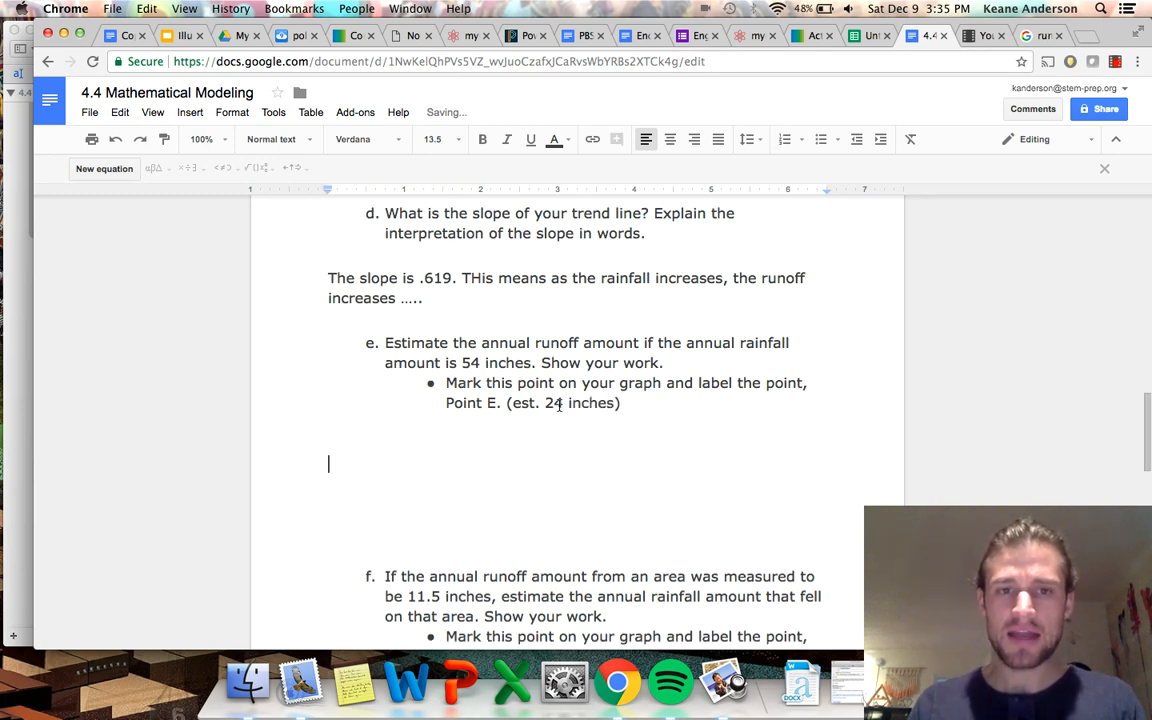
{"action": "left_click", "coordinate": [670, 139]}
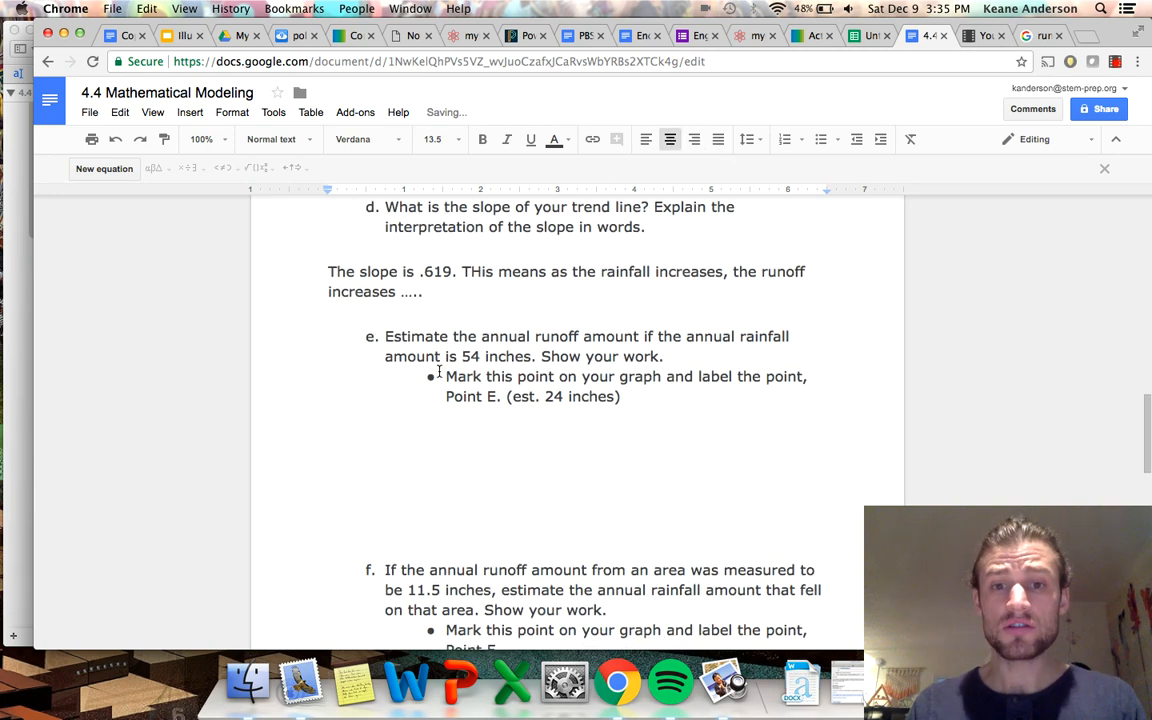
{"action": "scroll", "coordinate": [438, 371], "scroll_direction": "down", "scroll_amount": 2}
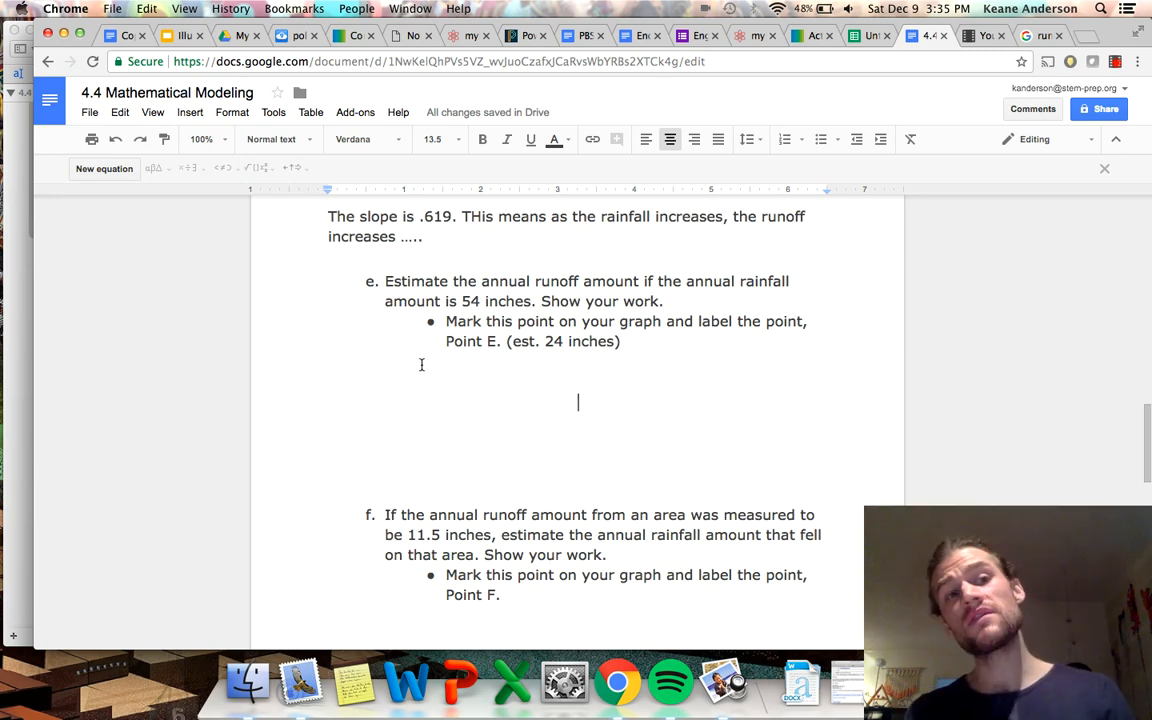
Insert an equation on the centred line under question e and begin it with "R(w) =".
{"action": "left_click", "coordinate": [104, 168]}
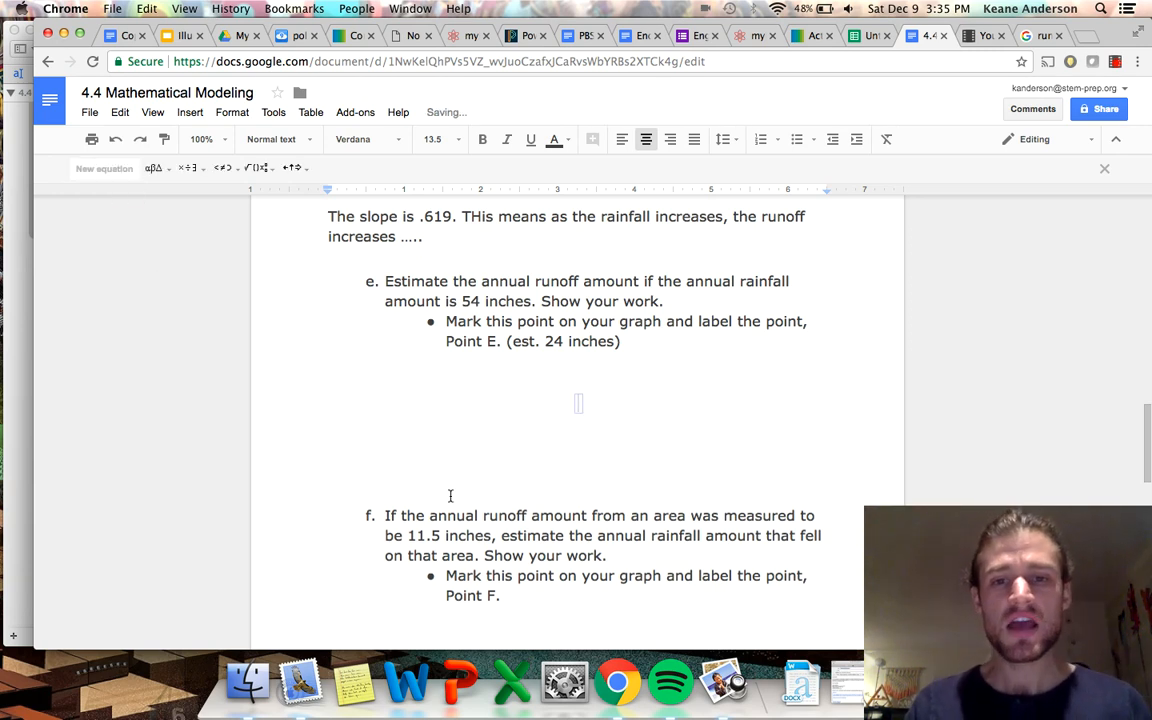
{"action": "type", "text": "R(w) "}
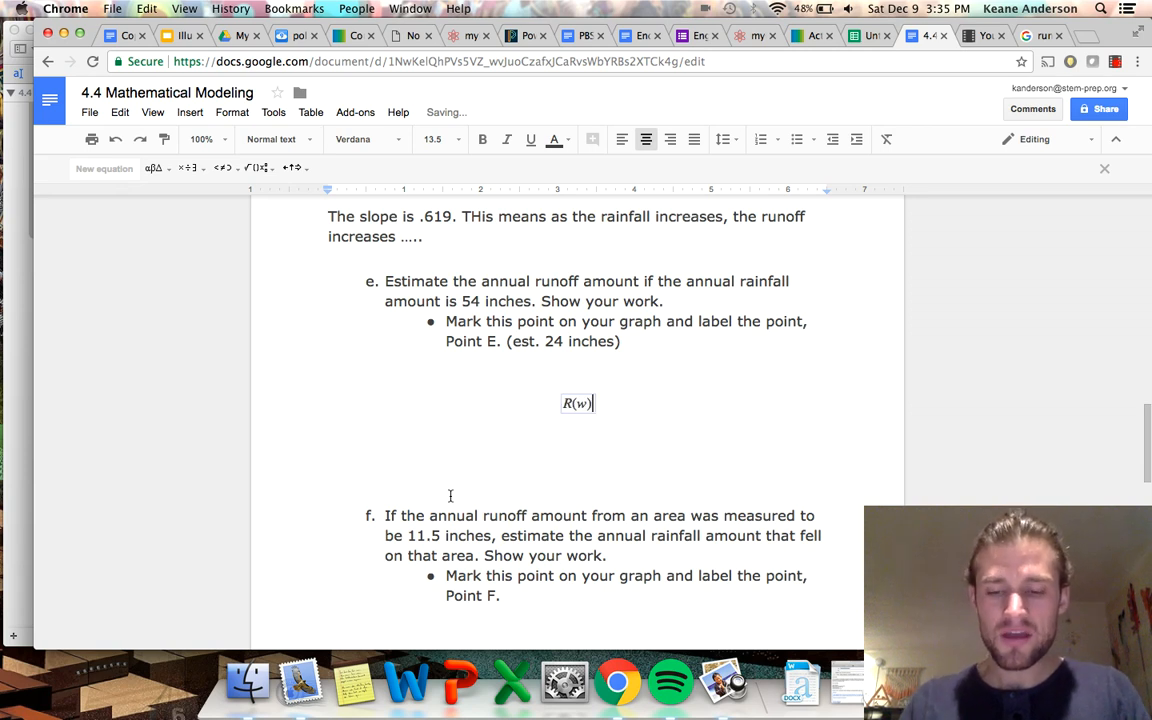
{"action": "type", "text": "= "}
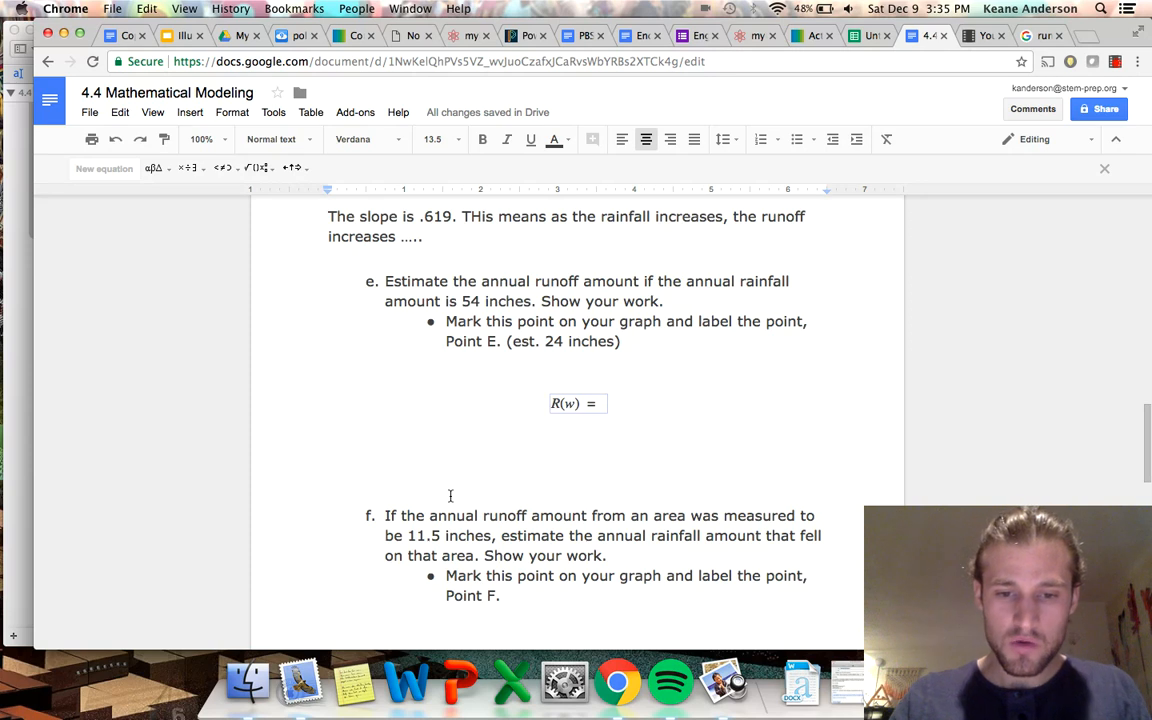
{"action": "type", "text": "6.19"}
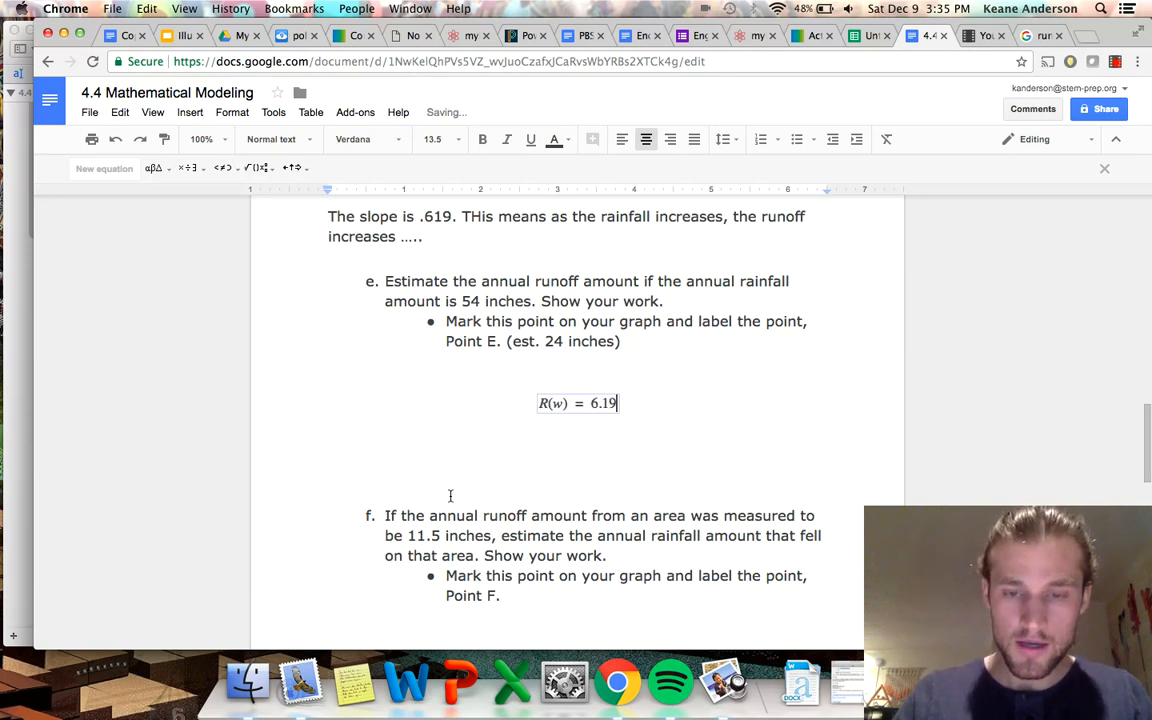
{"action": "key", "text": "BackSpace"}
{"action": "key", "text": "BackSpace"}
{"action": "key", "text": "BackSpace"}
{"action": "key", "text": "BackSpace"}
Complete the right side of the R(w) equation under question e with ".619(w) − 9.78".
{"action": "type", "text": ".61"}
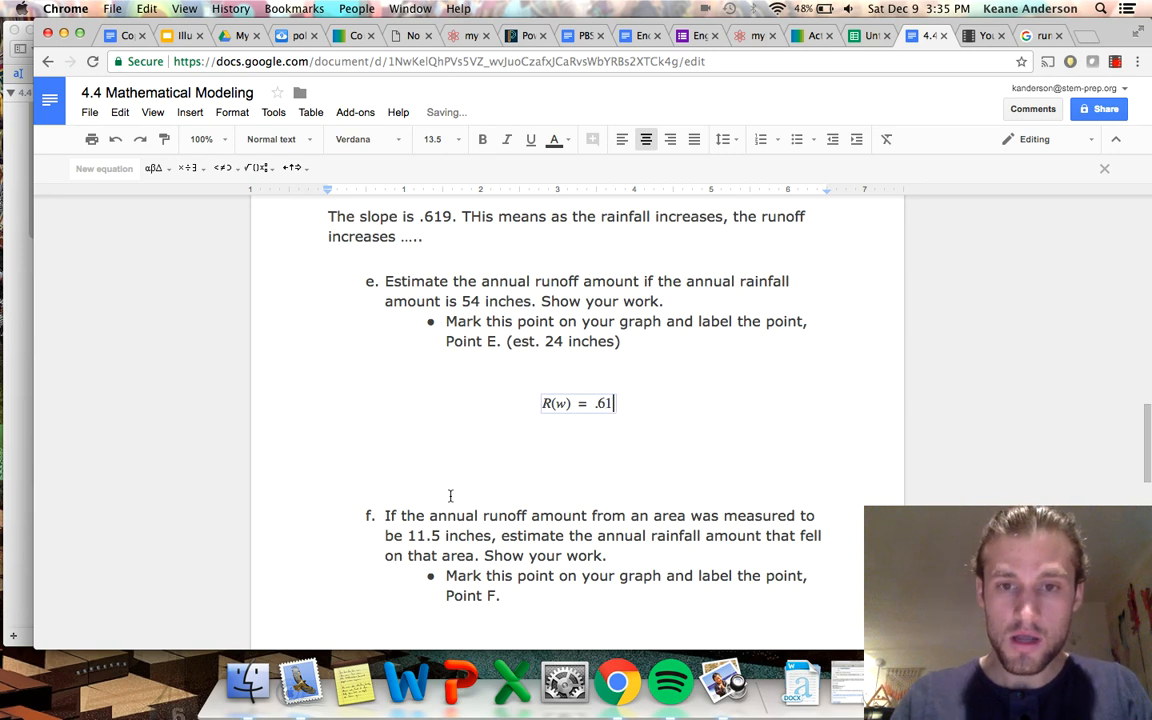
{"action": "type", "text": "9("}
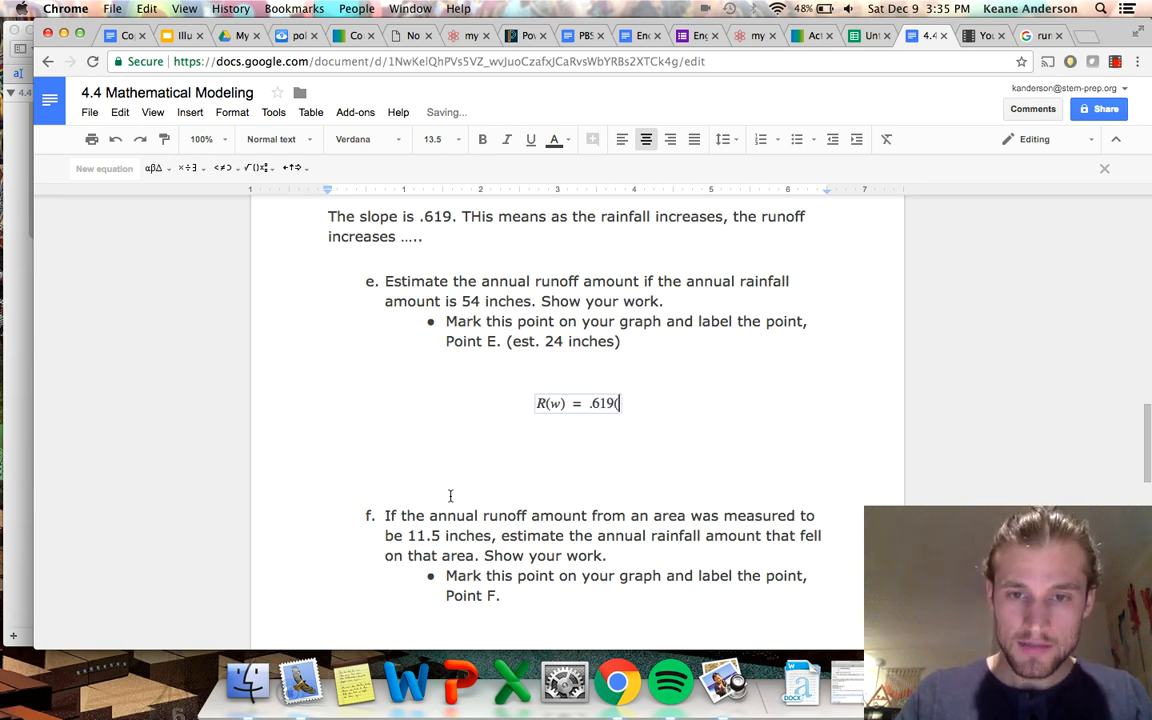
{"action": "type", "text": "w)"}
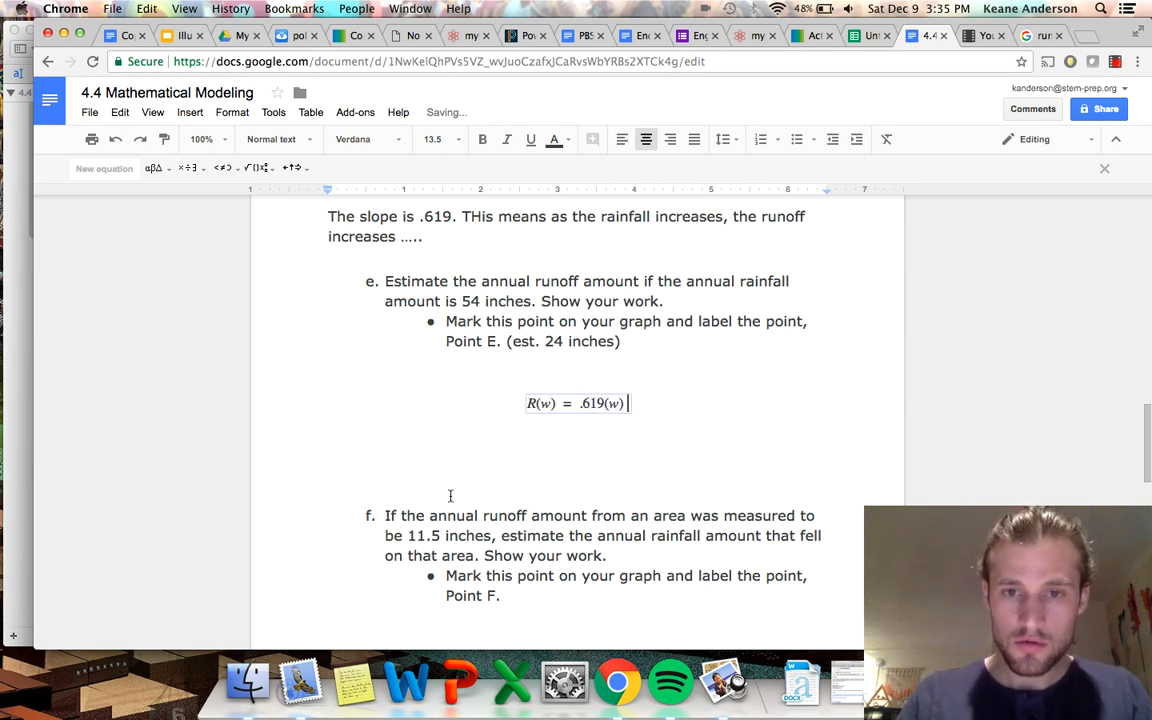
{"action": "type", "text": "-"}
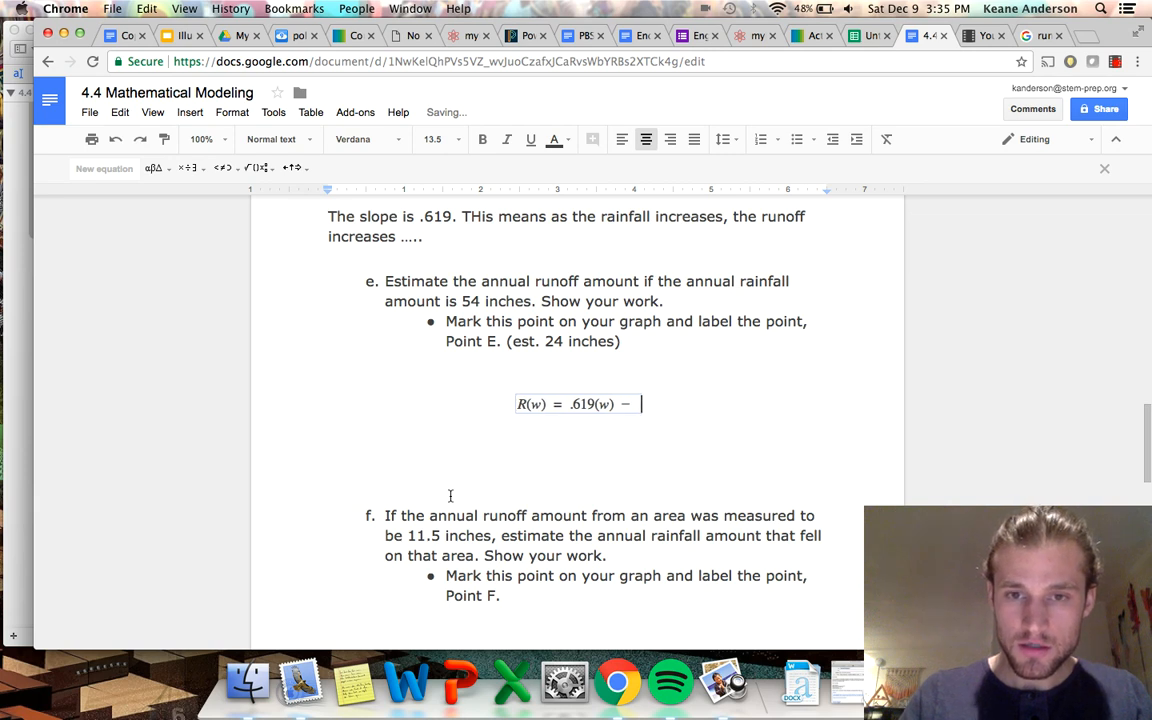
{"action": "type", "text": "9"}
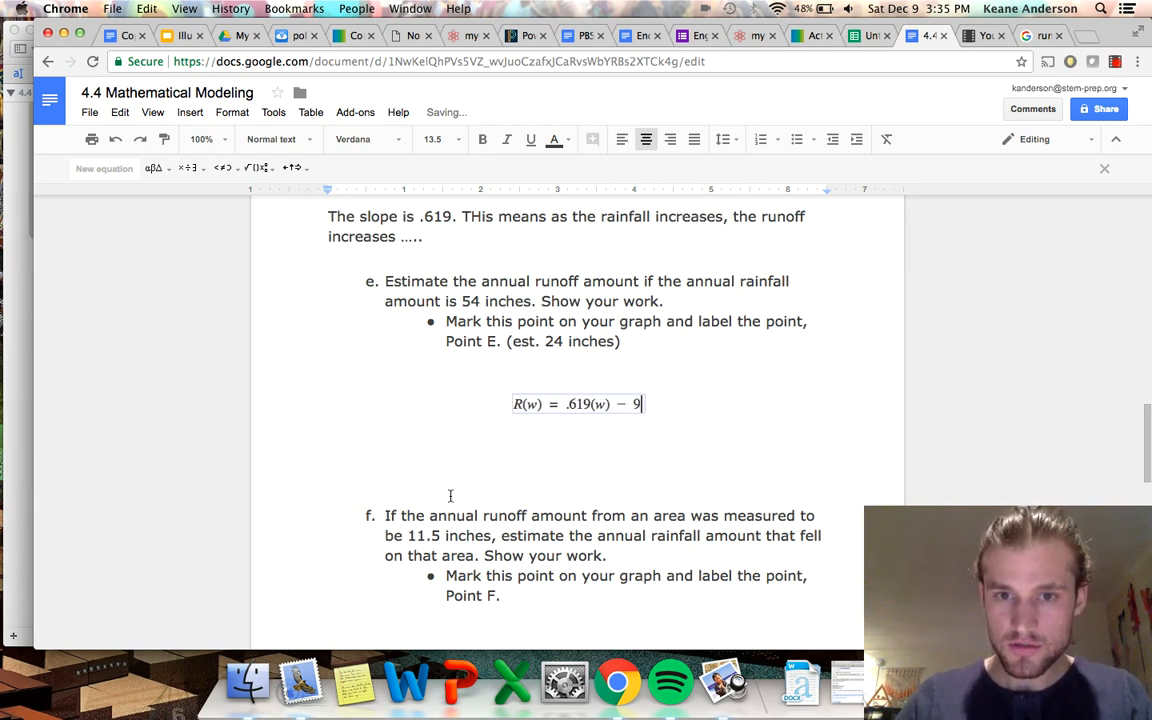
{"action": "type", "text": ".78"}
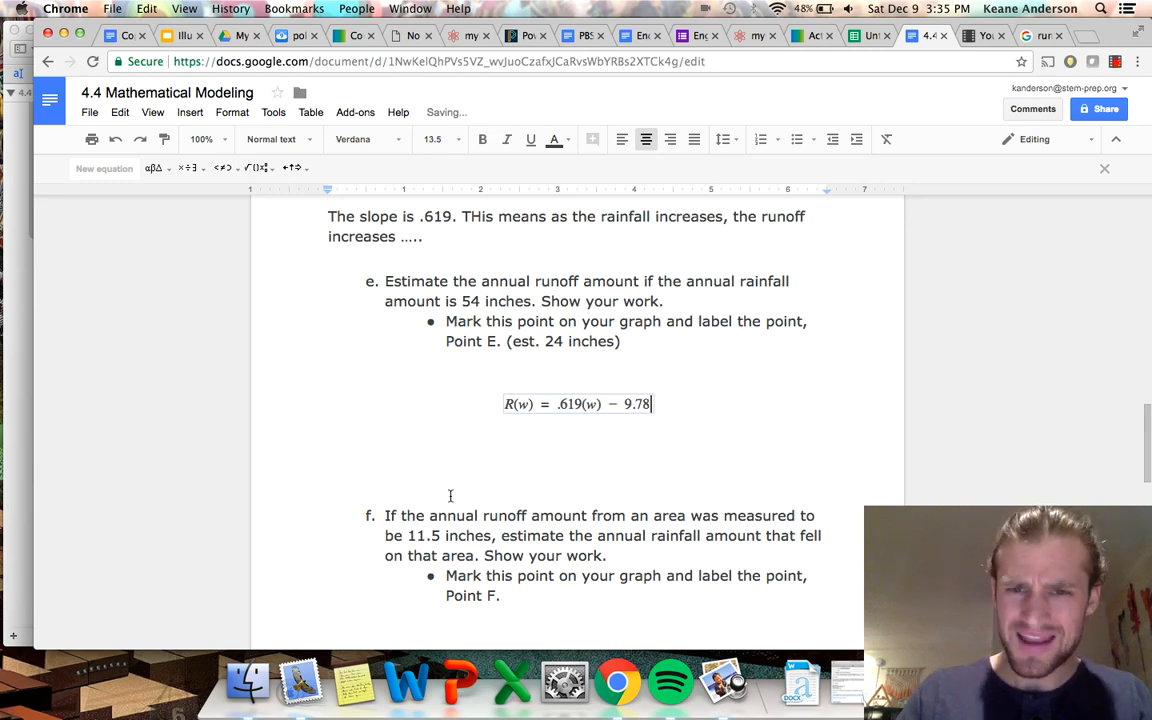
Check the R(w) equation against the chart's trendline equation and add blank centred lines beneath it under question e.
{"action": "scroll", "coordinate": [450, 495], "scroll_direction": "up", "scroll_amount": 15}
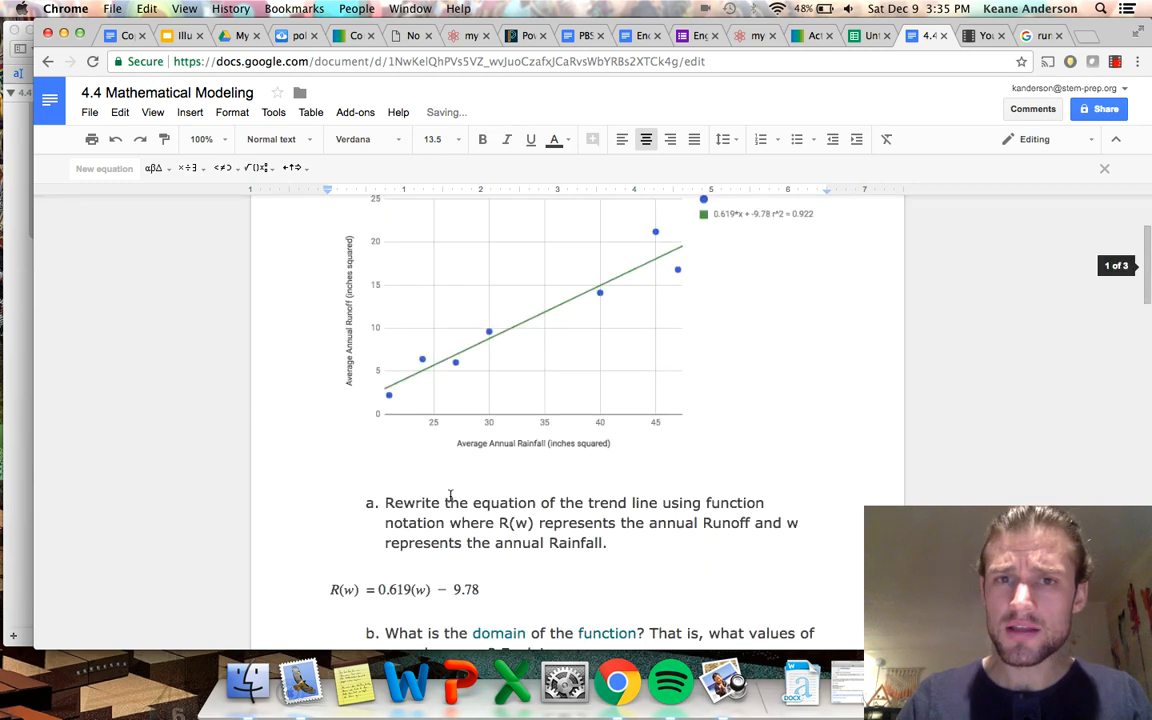
{"action": "scroll", "coordinate": [550, 510], "scroll_direction": "down", "scroll_amount": 15}
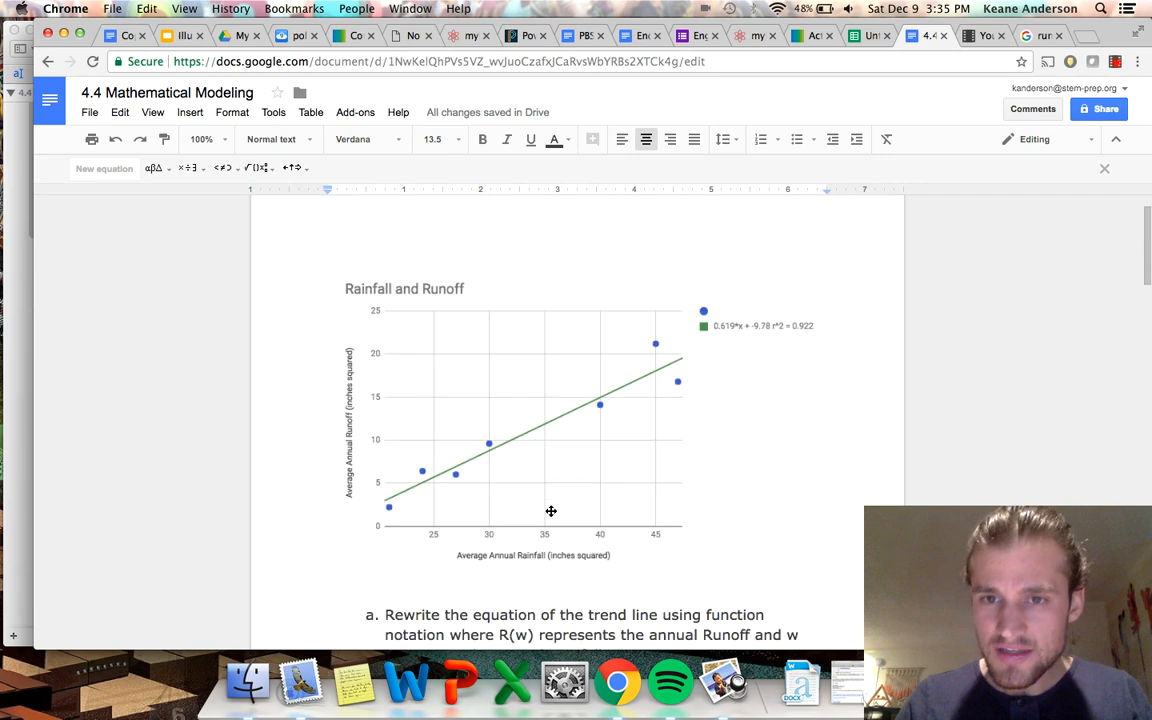
{"action": "scroll", "coordinate": [550, 510], "scroll_direction": "up", "scroll_amount": 5}
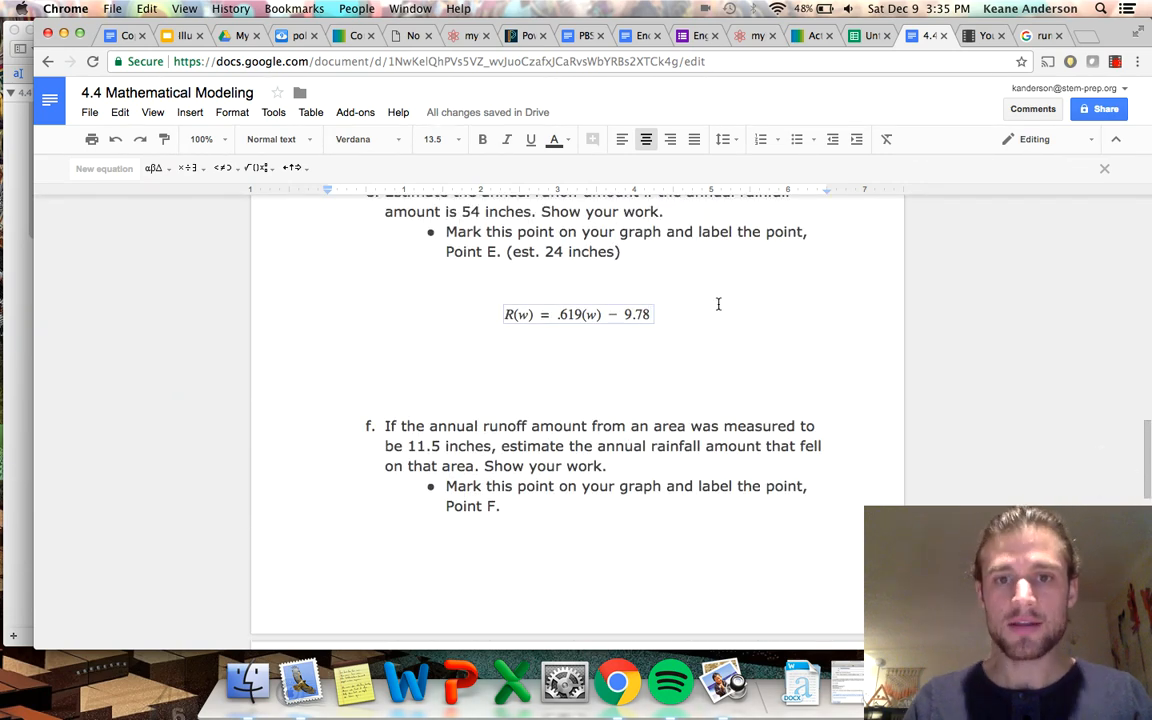
{"action": "left_click", "coordinate": [688, 304]}
{"action": "key", "text": "Return"}
{"action": "key", "text": "Return"}
{"action": "key", "text": "Return"}
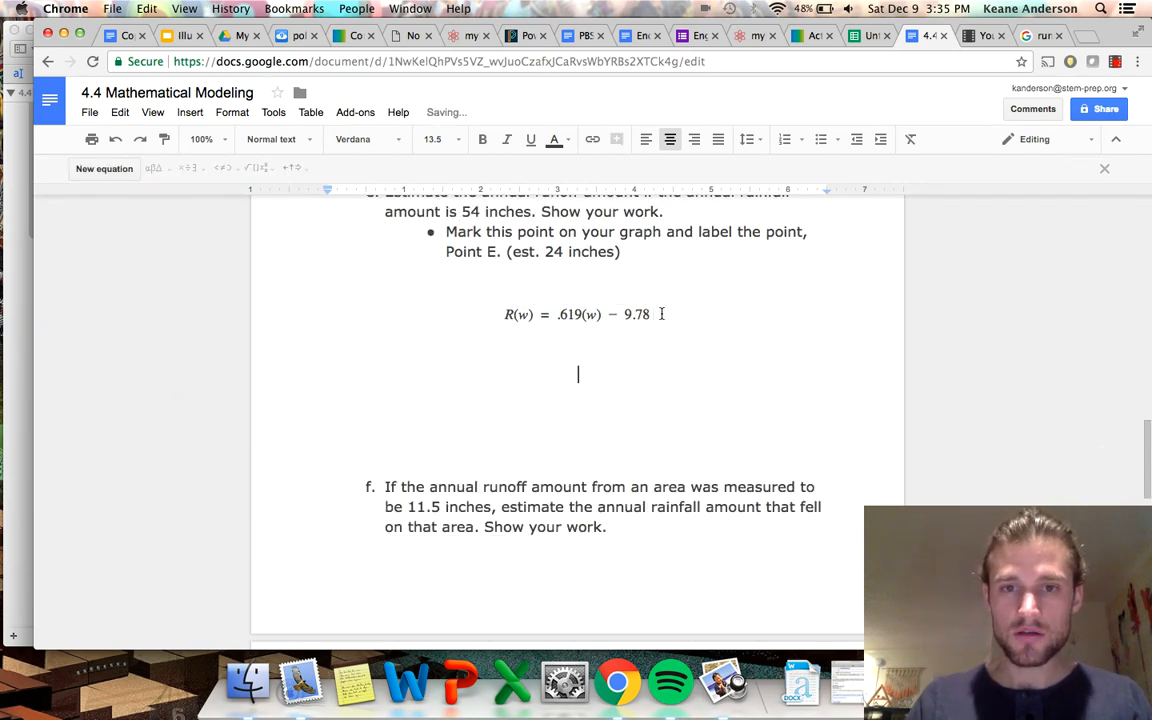
Insert a second centred equation under question e substituting 54 for w: "R(54) = .619(54) − 9.78".
{"action": "left_click", "coordinate": [106, 168]}
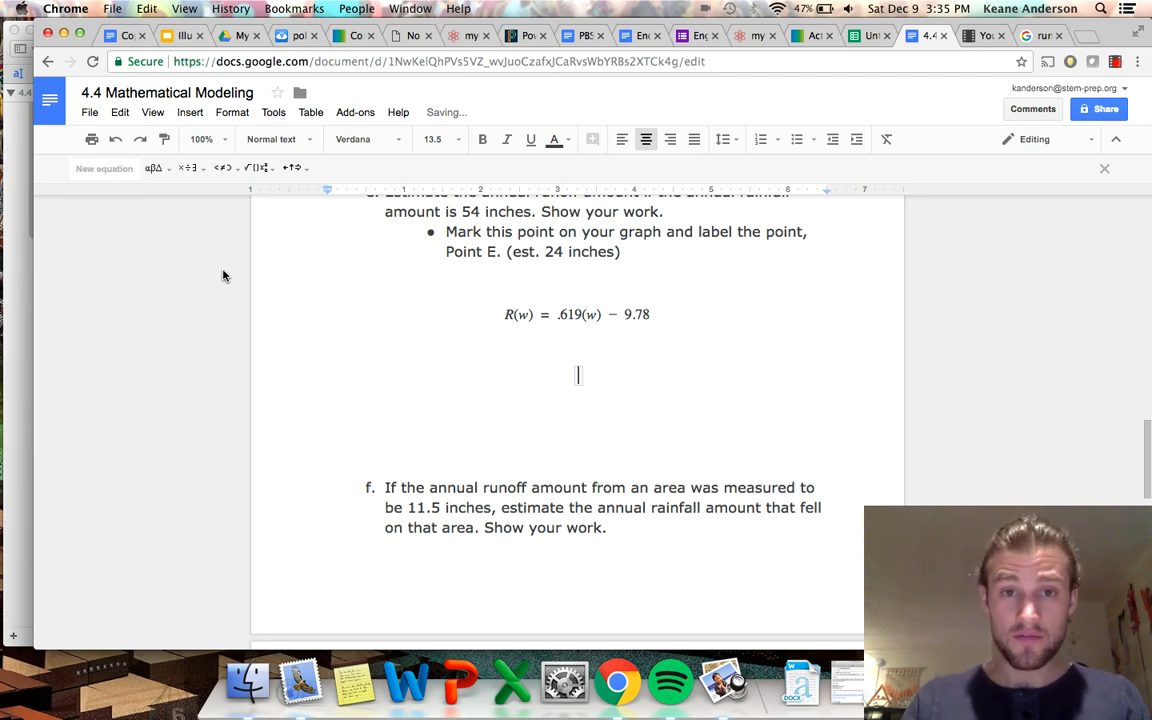
{"action": "type", "text": "R"}
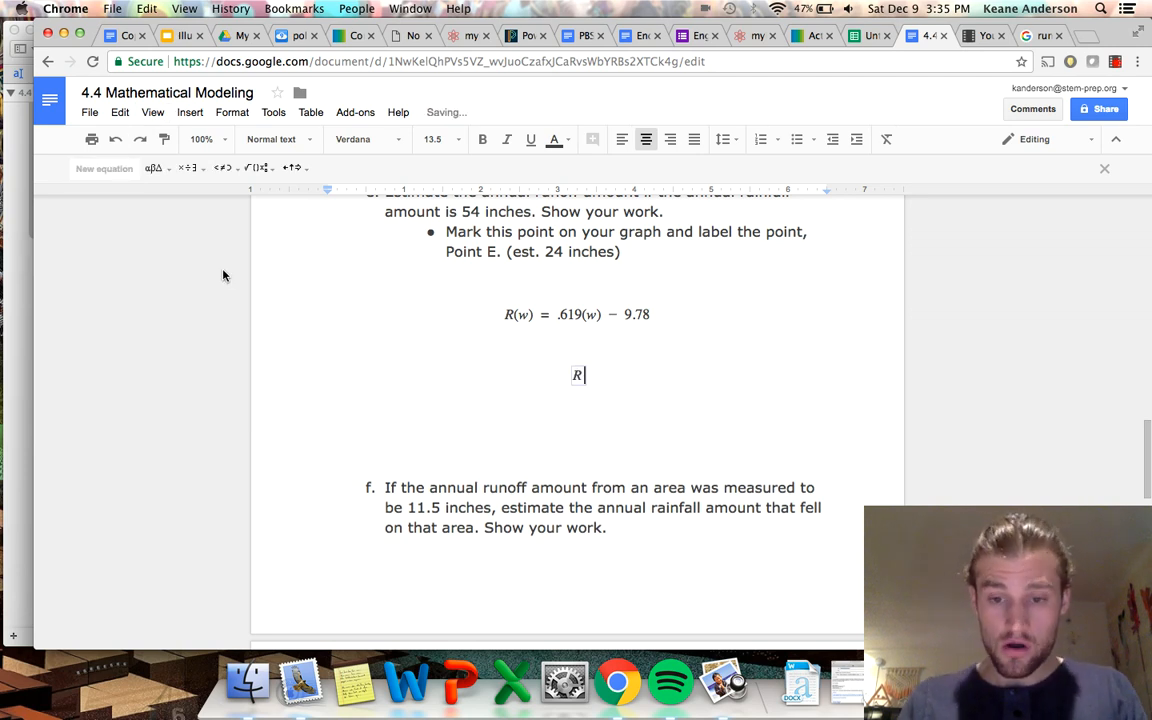
{"action": "type", "text": "(54"}
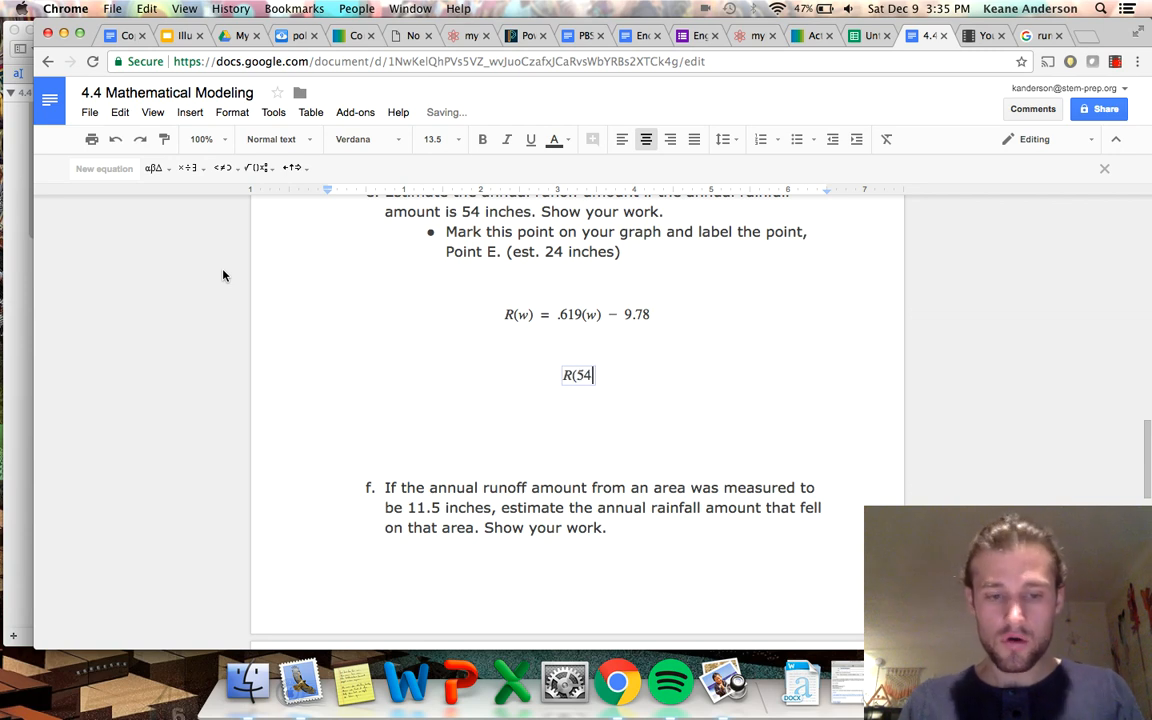
{"action": "type", "text": ")="}
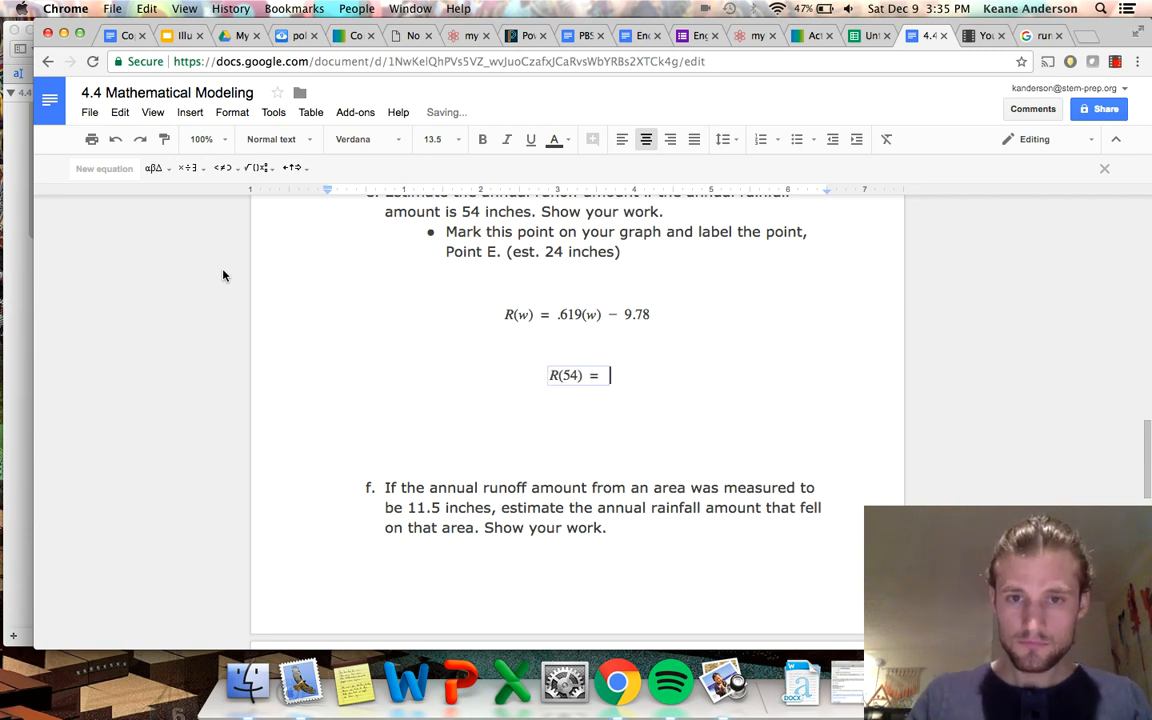
{"action": "type", "text": "."}
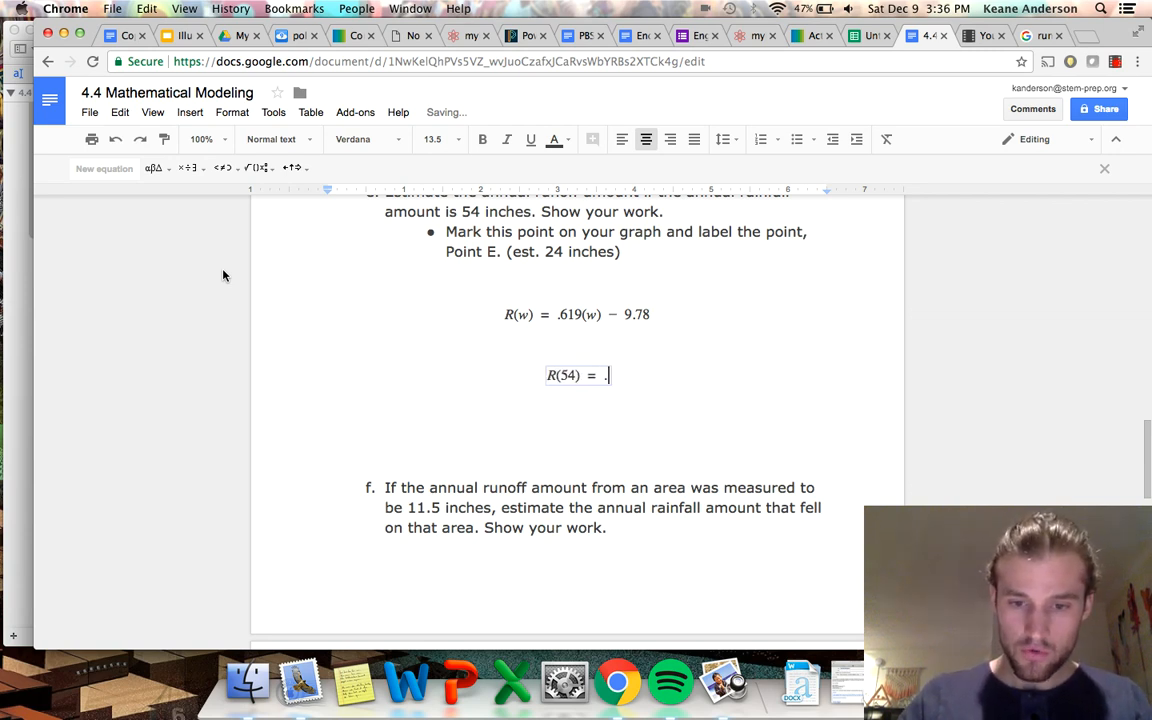
{"action": "type", "text": "619(54"}
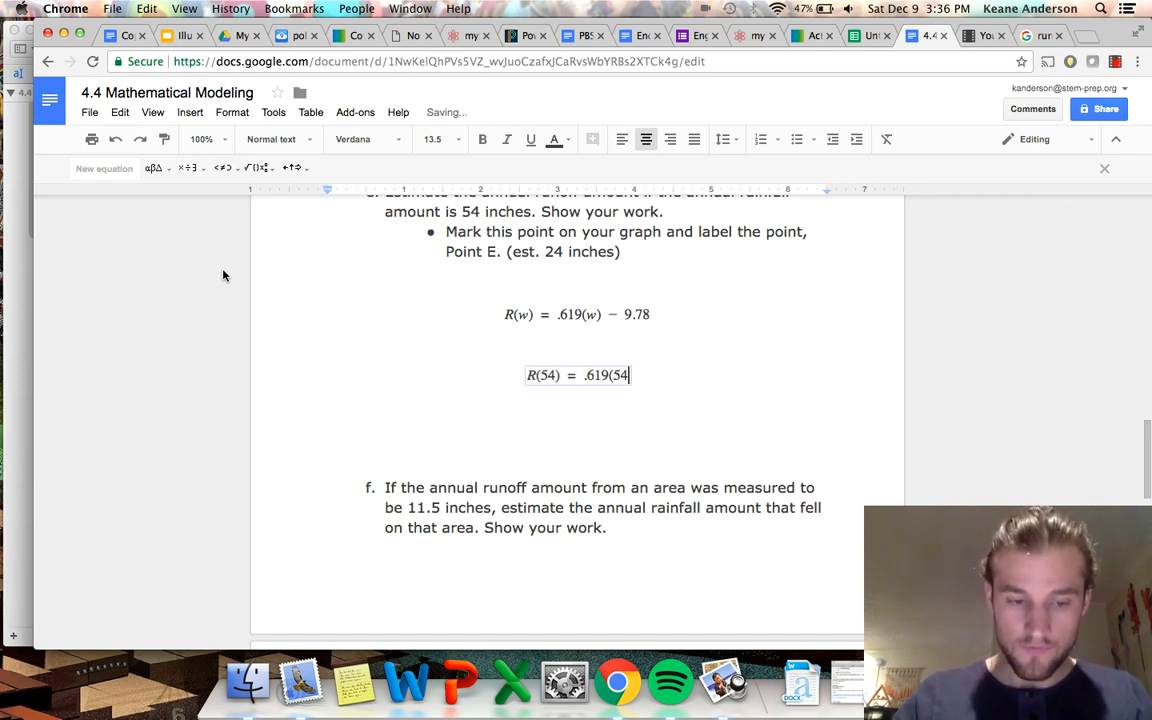
{"action": "type", "text": ")-"}
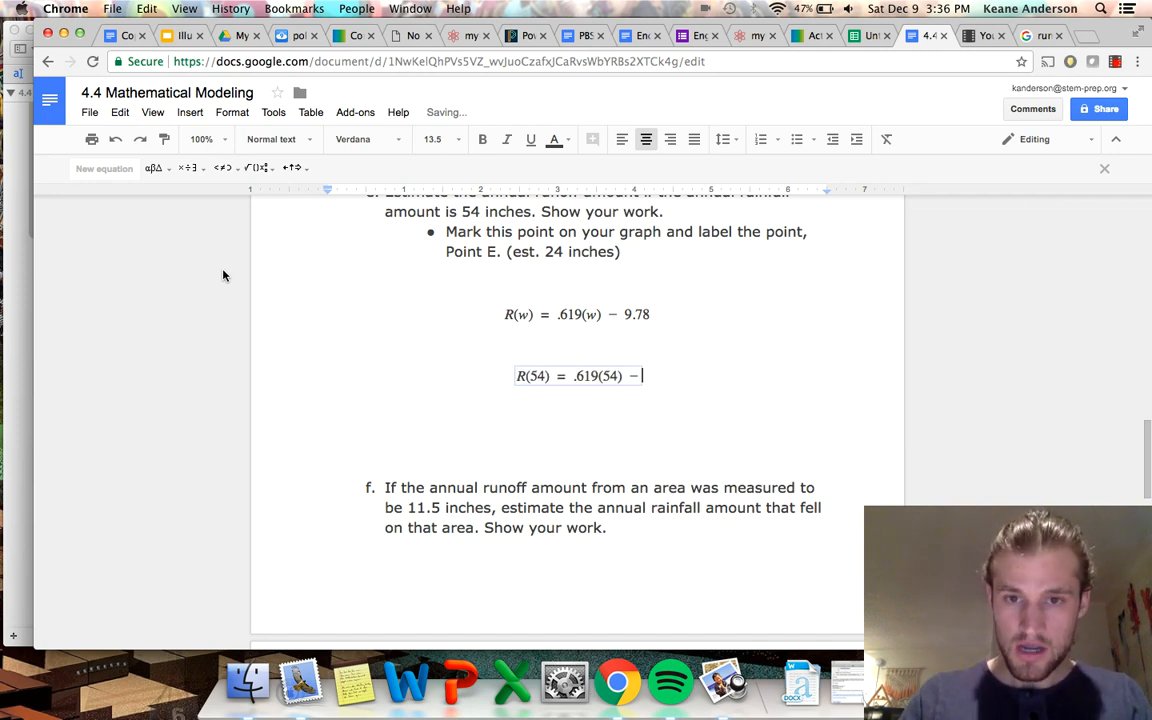
{"action": "type", "text": "9.78"}
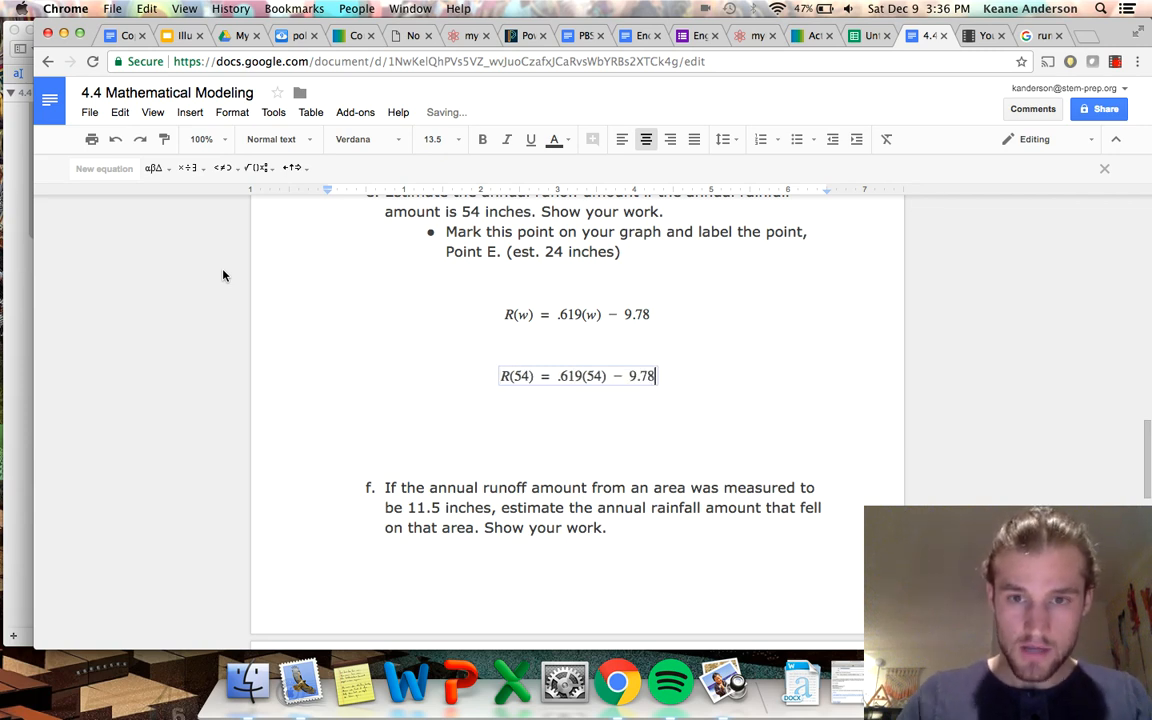
{"action": "key", "text": "Right"}
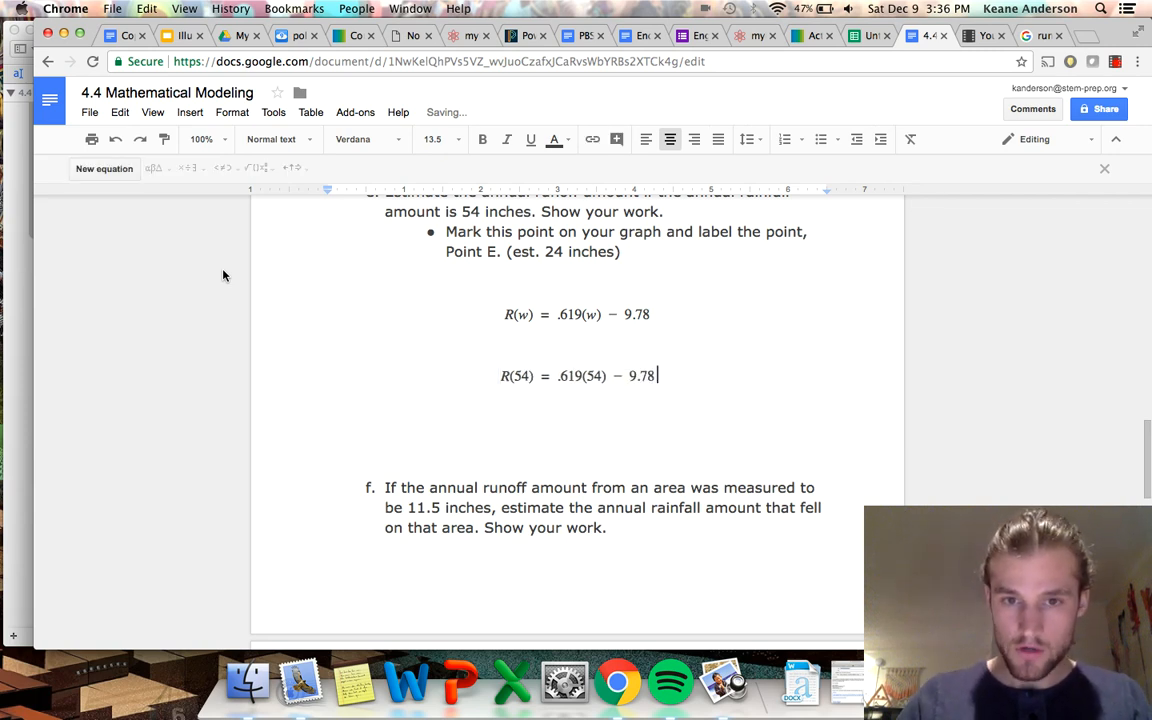
Add blank centred lines beneath the R(54) equation under question e.
{"action": "key", "text": "Return"}
{"action": "key", "text": "Return"}
{"action": "key", "text": "Return"}
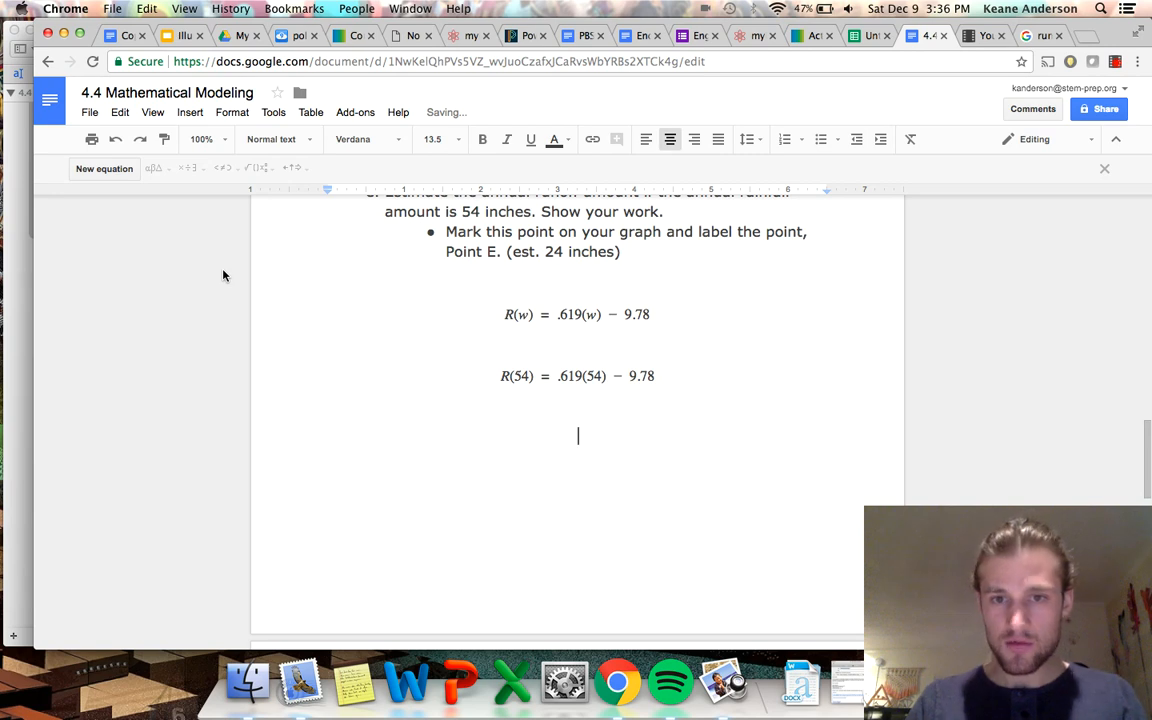
Copy ".619(54) − 9.78" from the R(54) equation, evaluate it with a Google search in a new browser tab and select the result's digits.
{"action": "left_click_drag", "start_coordinate": [557, 376], "coordinate": [654, 376]}
{"action": "key", "text": "super+c"}
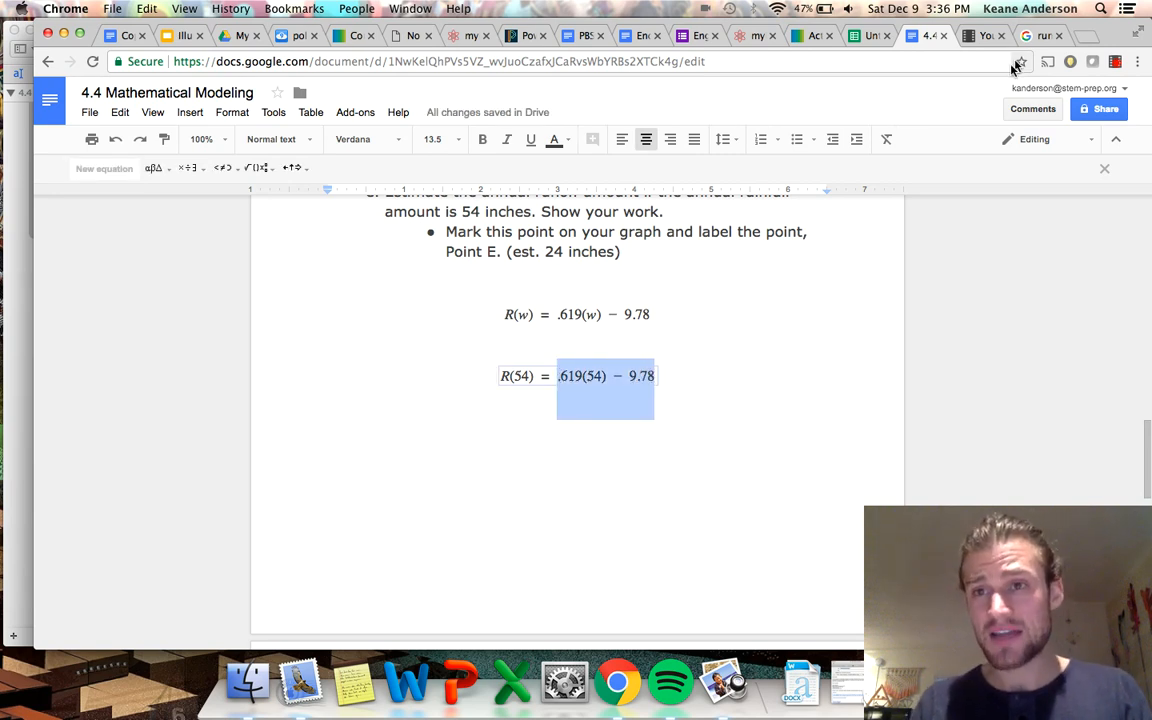
{"action": "left_click", "coordinate": [1088, 36]}
{"action": "key", "text": "super+v"}
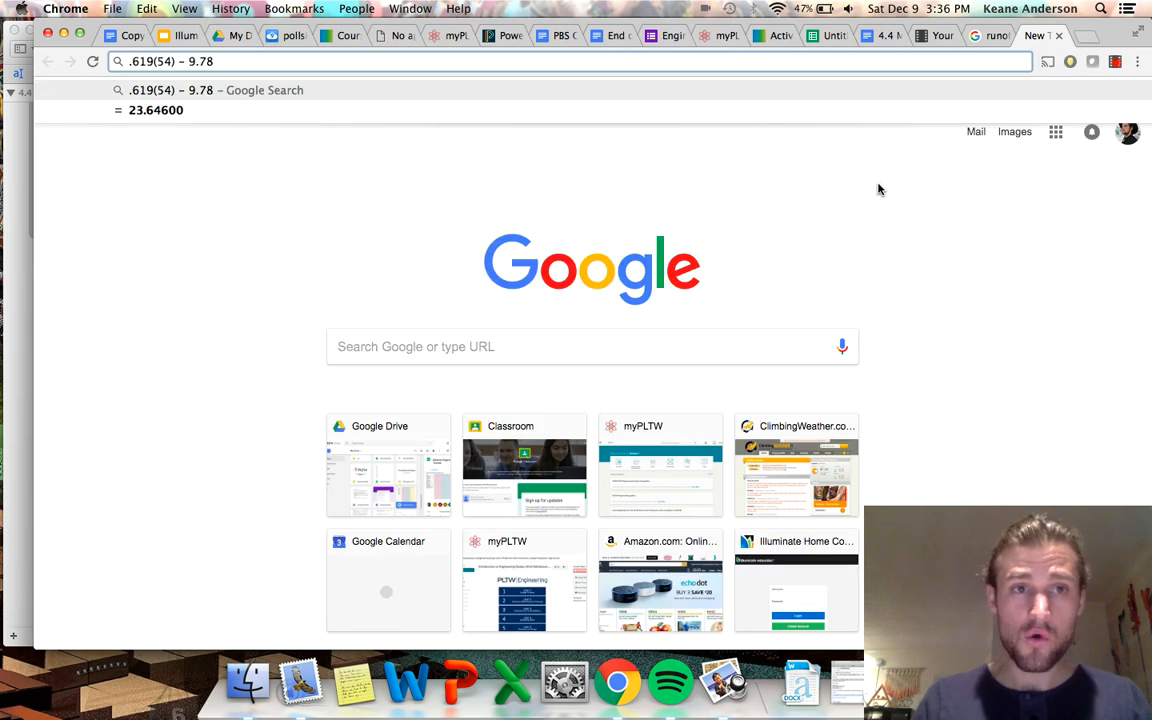
{"action": "key", "text": "Return"}
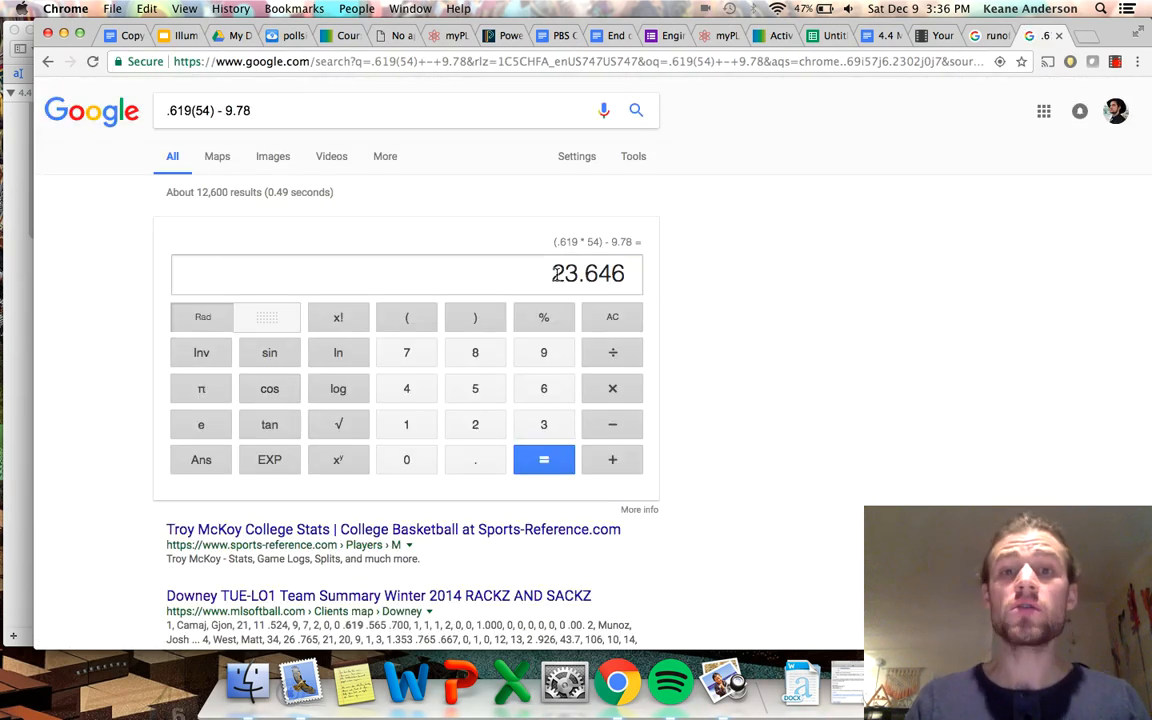
{"action": "left_click_drag", "start_coordinate": [553, 273], "coordinate": [597, 278]}
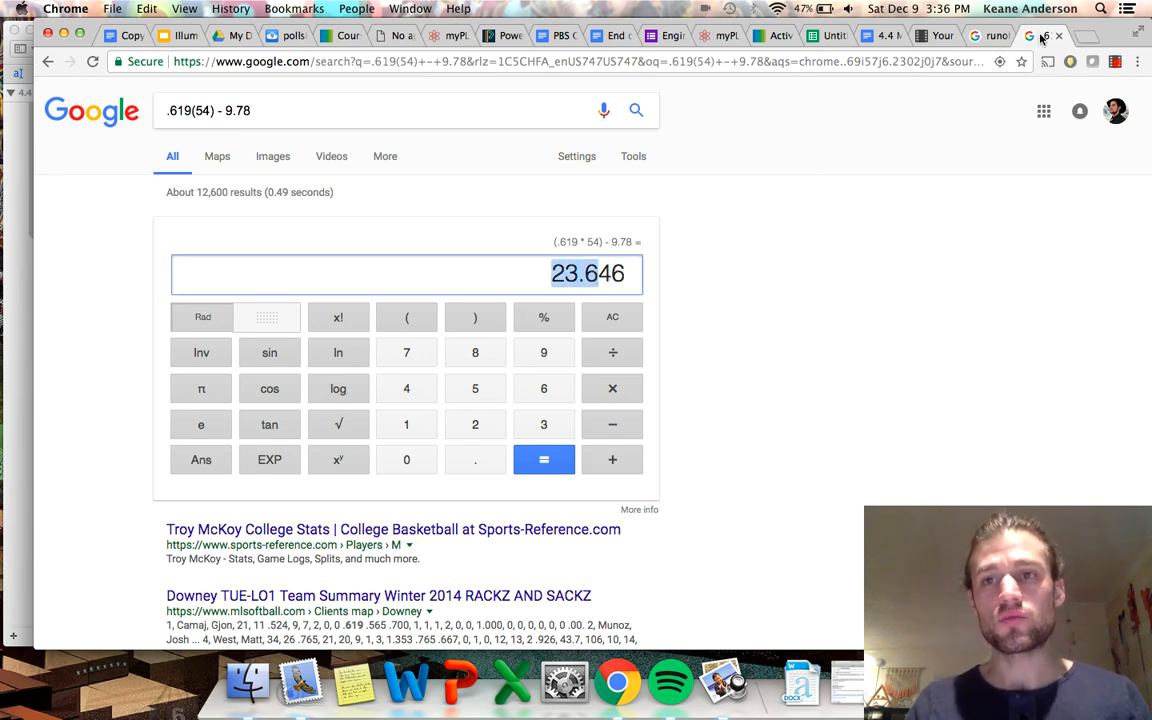
Return to the 4.4 Mathematical Modeling document and place the text cursor on the blank centred line beneath the R(54) equation.
{"action": "left_click", "coordinate": [826, 37]}
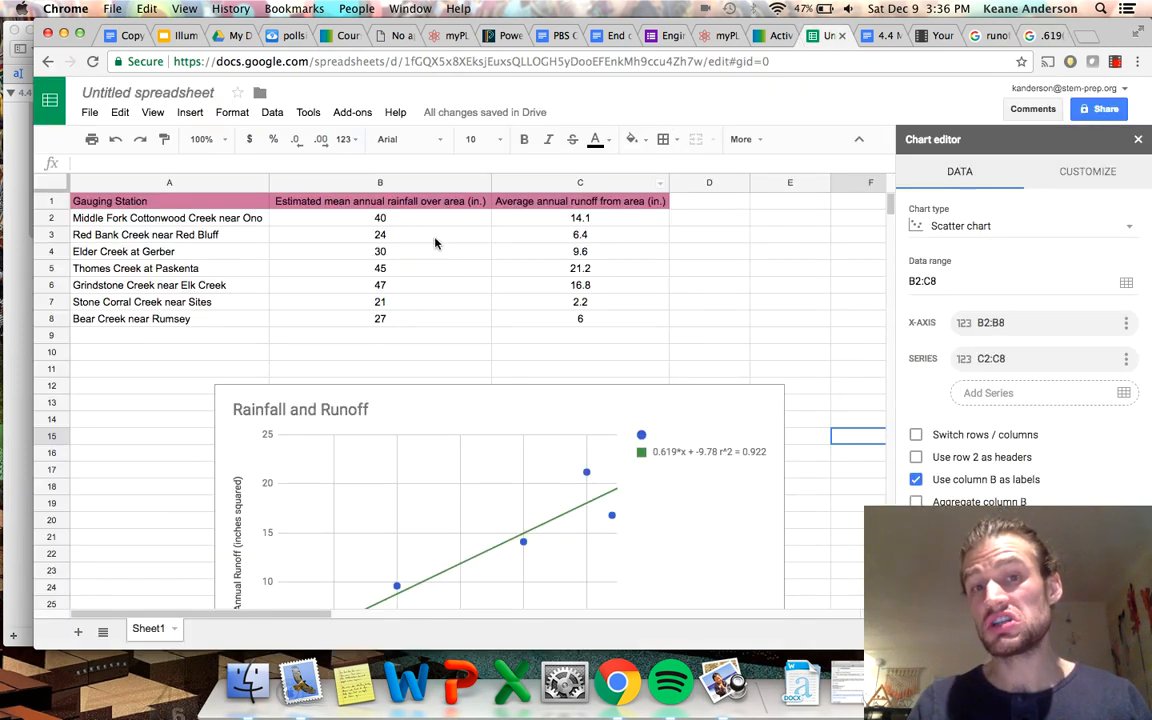
{"action": "left_click", "coordinate": [872, 37]}
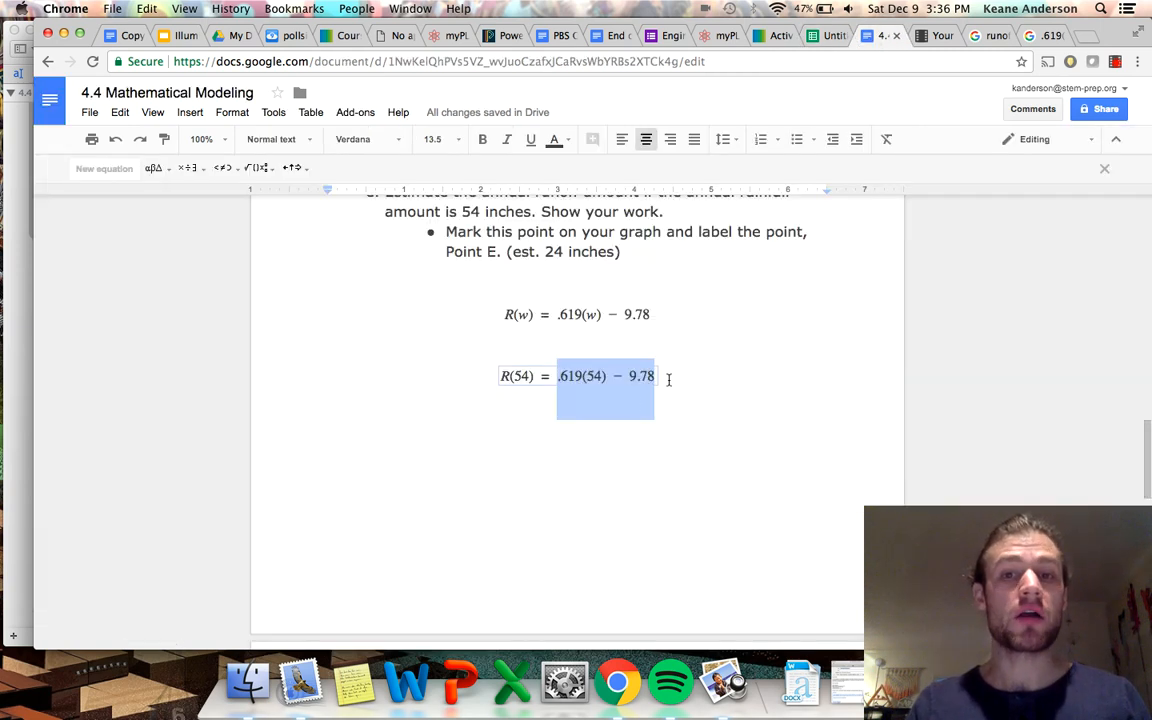
{"action": "left_click", "coordinate": [1056, 37]}
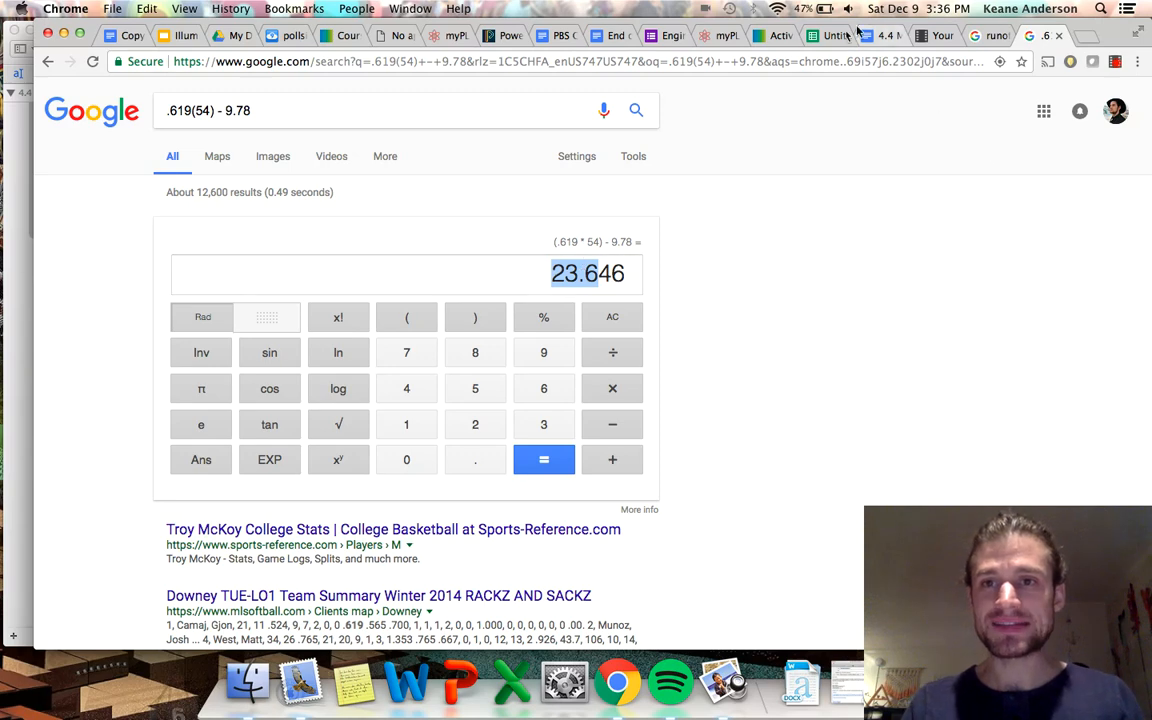
{"action": "left_click", "coordinate": [824, 36]}
{"action": "left_click", "coordinate": [885, 36]}
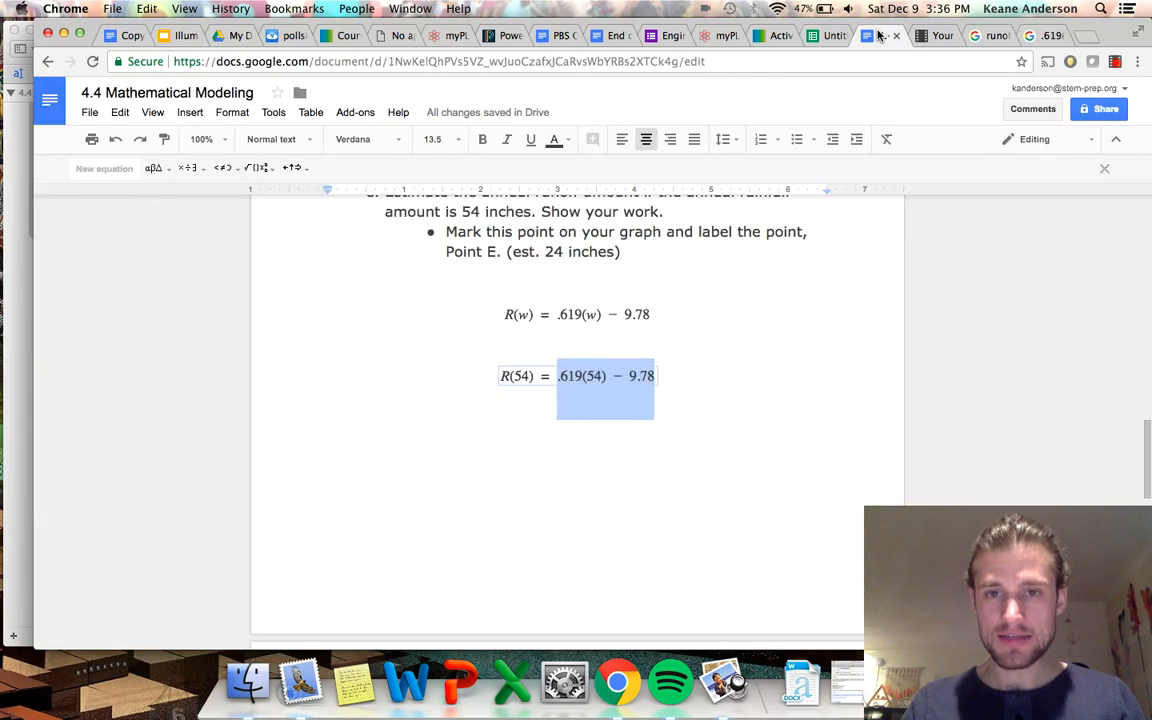
{"action": "left_click", "coordinate": [622, 459]}
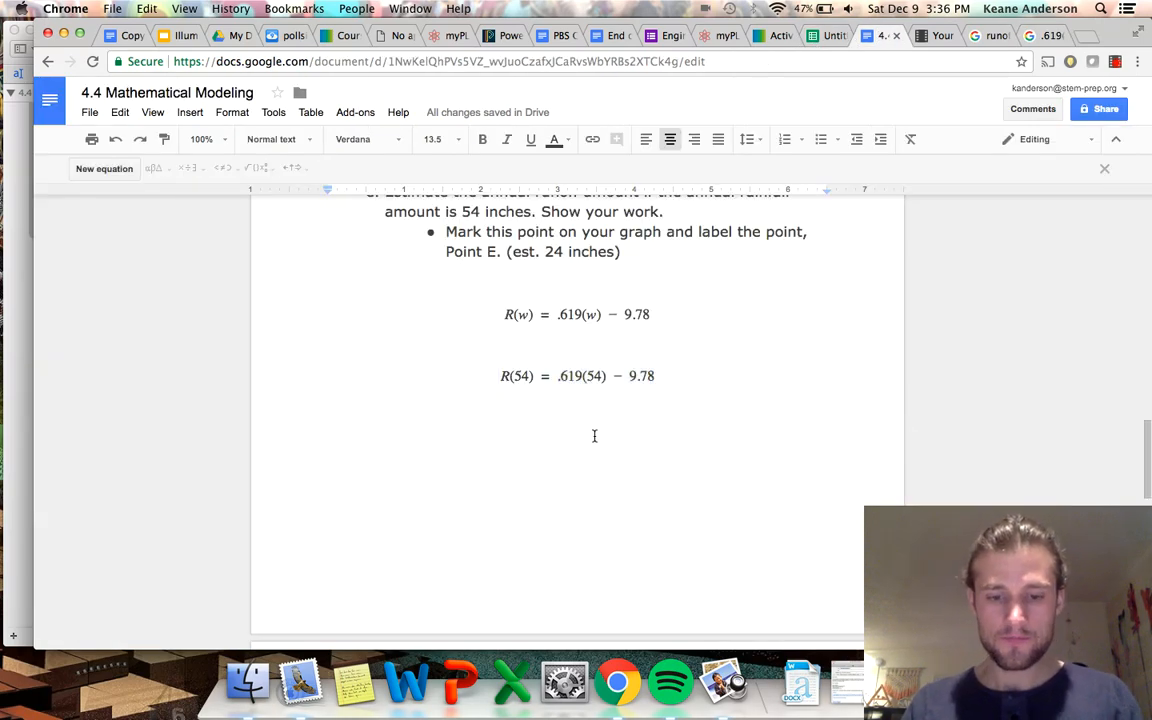
{"action": "type", "text": "23.6"}
{"action": "key", "text": "BackSpace"}
{"action": "key", "text": "BackSpace"}
{"action": "key", "text": "BackSpace"}
{"action": "key", "text": "BackSpace"}
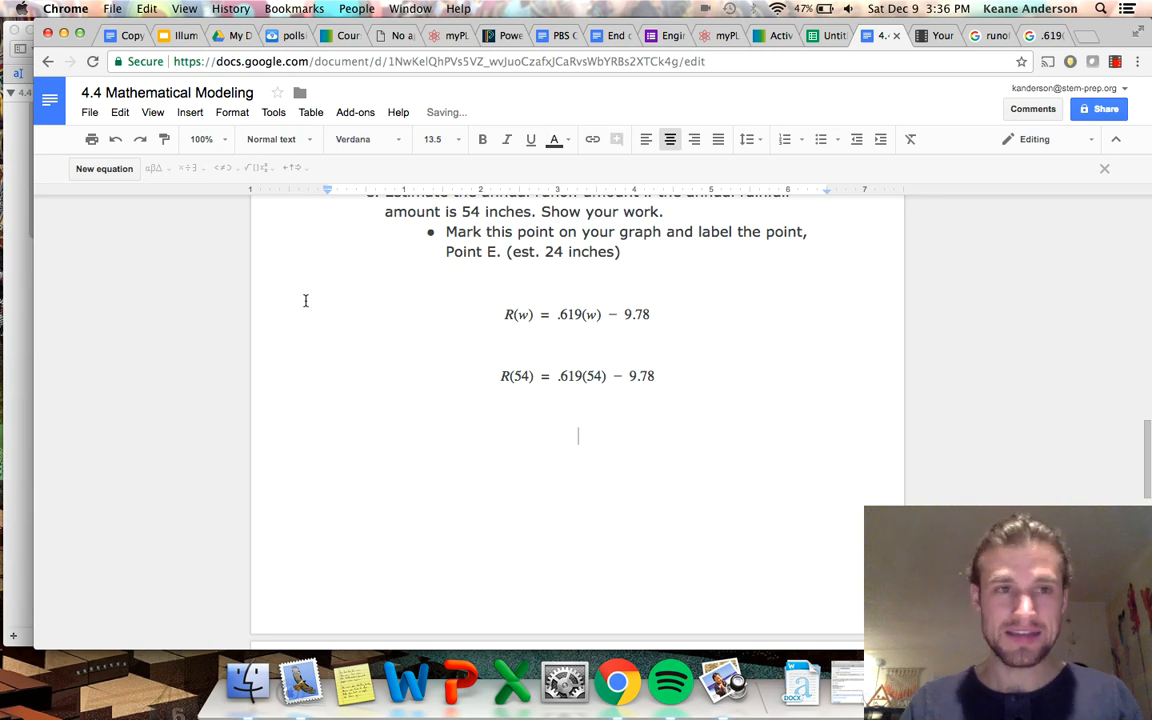
Insert a new centred equation containing 23.6 beneath the R(54) equation under question e.
{"action": "left_click", "coordinate": [104, 168]}
{"action": "type", "text": "23.6"}
{"action": "left_click", "coordinate": [542, 567]}
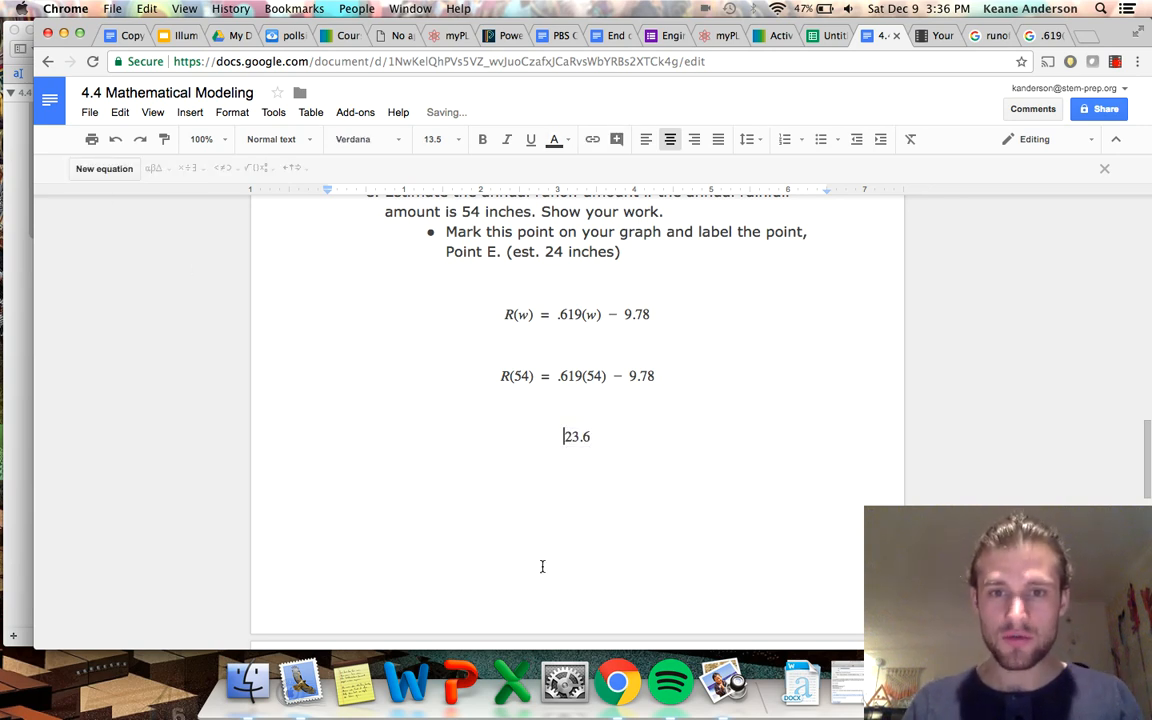
Add the plain text "inches of runoff" after the 23.6 equation to complete the answer to question e.
{"action": "left_click", "coordinate": [600, 433]}
{"action": "type", "text": "inch"}
{"action": "key", "text": "BackSpace"}
{"action": "key", "text": "BackSpace"}
{"action": "key", "text": "BackSpace"}
{"action": "key", "text": "BackSpace"}
{"action": "type", "text": "inches of"}
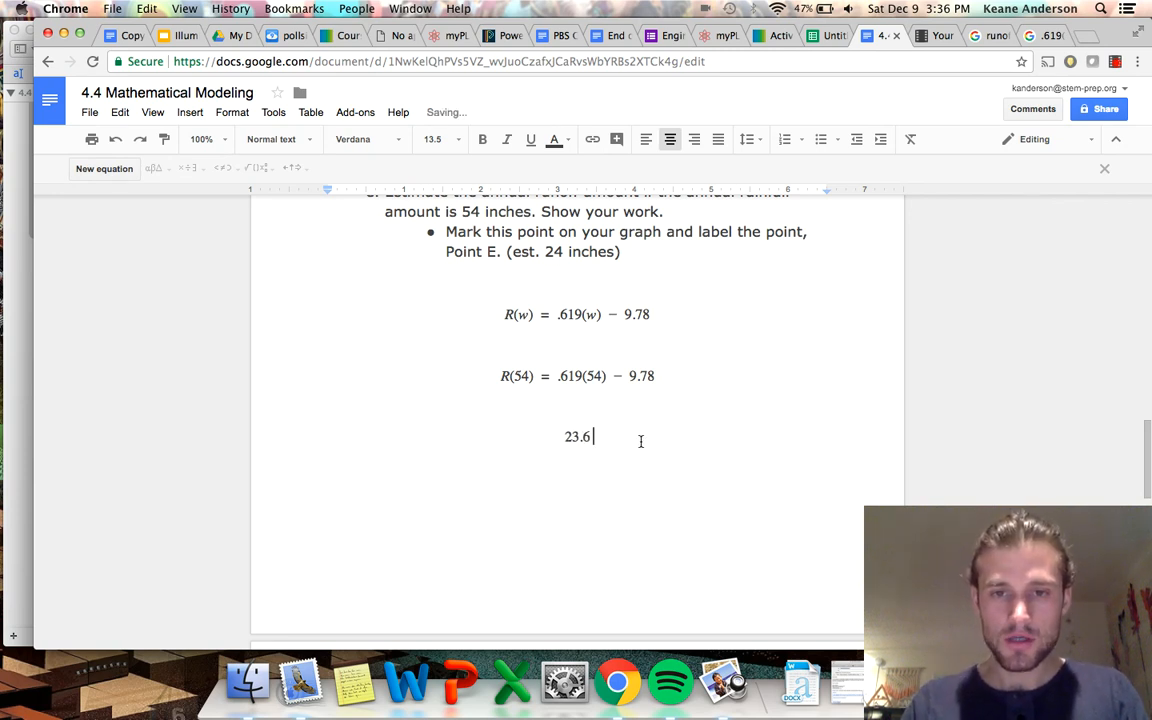
{"action": "type", "text": " runoff"}
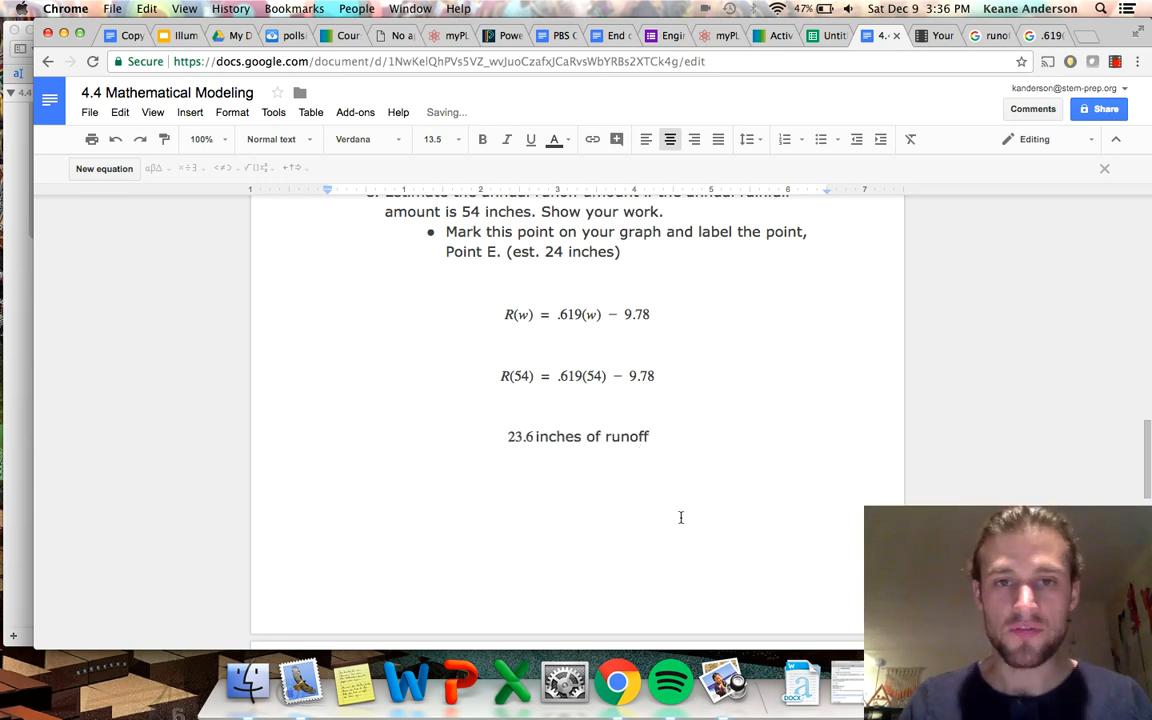
Review the worked answer to question e, read question f and examine the Rainfall and Runoff chart at the start of the document.
{"action": "scroll", "coordinate": [530, 457], "scroll_direction": "up", "scroll_amount": 1}
{"action": "scroll", "coordinate": [530, 457], "scroll_direction": "down", "scroll_amount": 1}
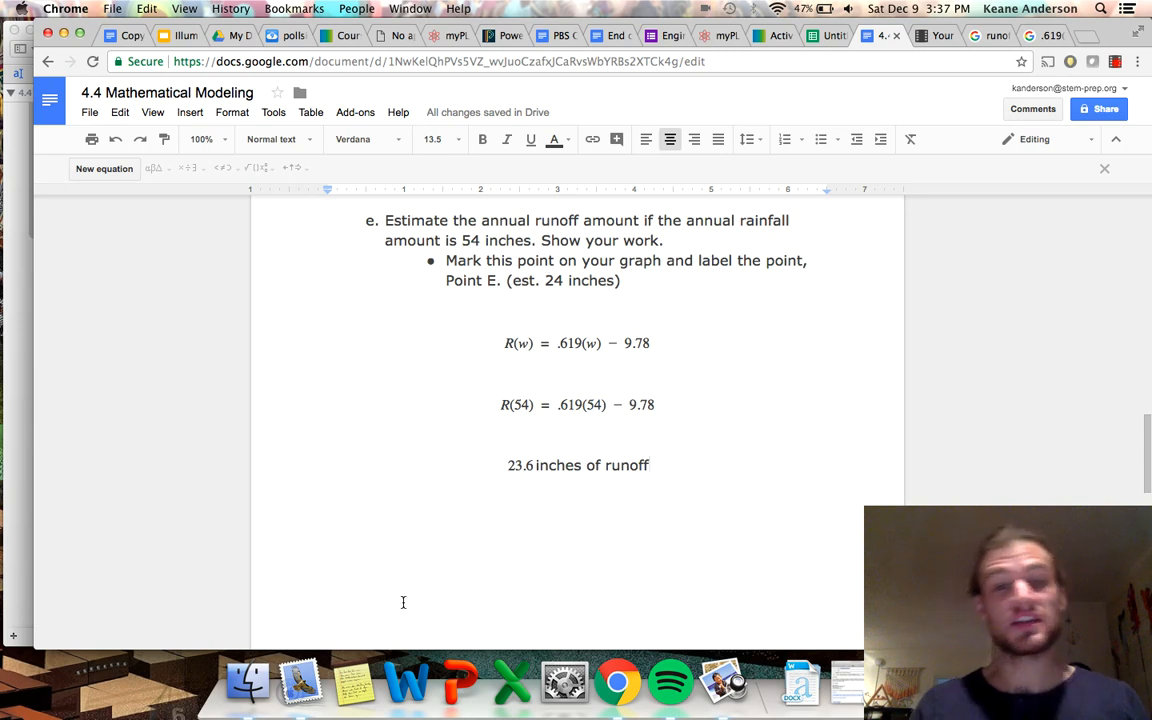
{"action": "scroll", "coordinate": [403, 602], "scroll_direction": "down", "scroll_amount": 3}
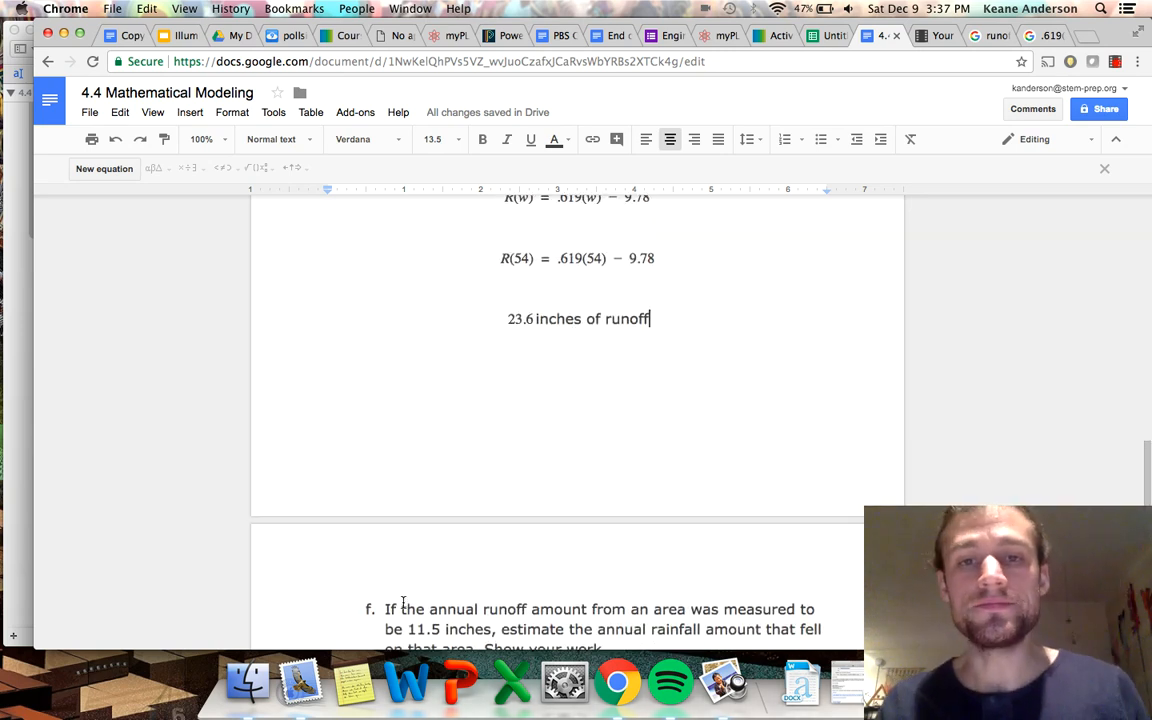
{"action": "scroll", "coordinate": [403, 602], "scroll_direction": "up", "scroll_amount": 2}
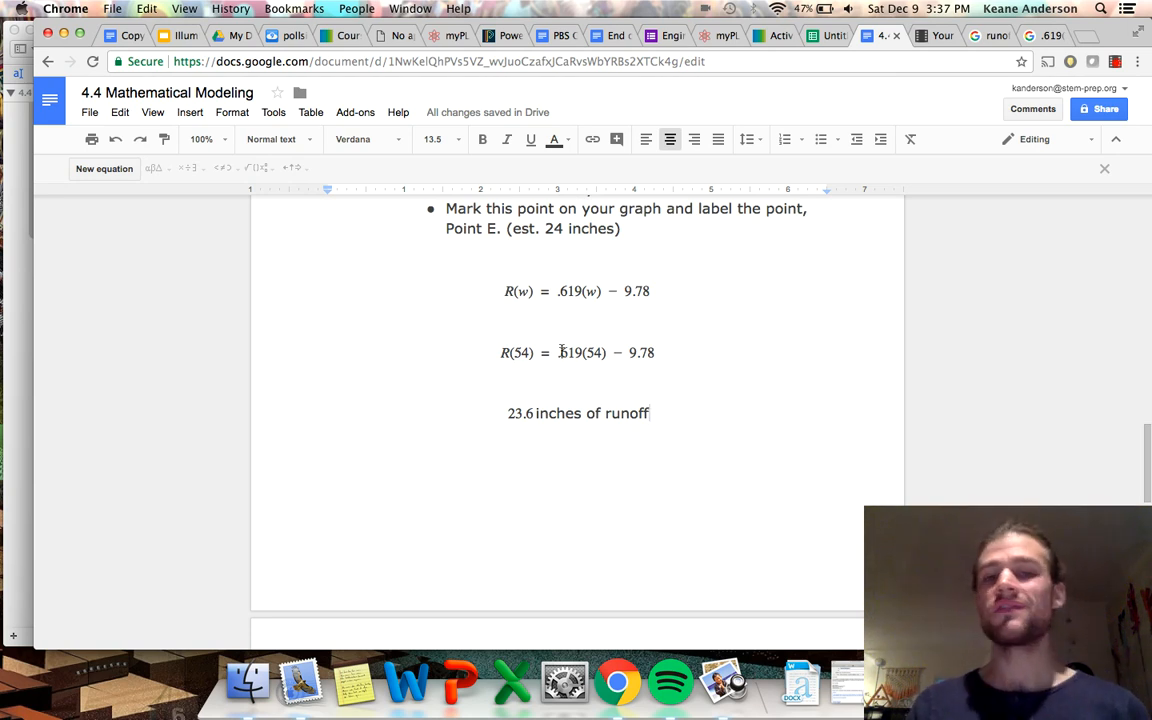
{"action": "scroll", "coordinate": [549, 470], "scroll_direction": "down", "scroll_amount": 1}
{"action": "scroll", "coordinate": [549, 473], "scroll_direction": "down", "scroll_amount": 5}
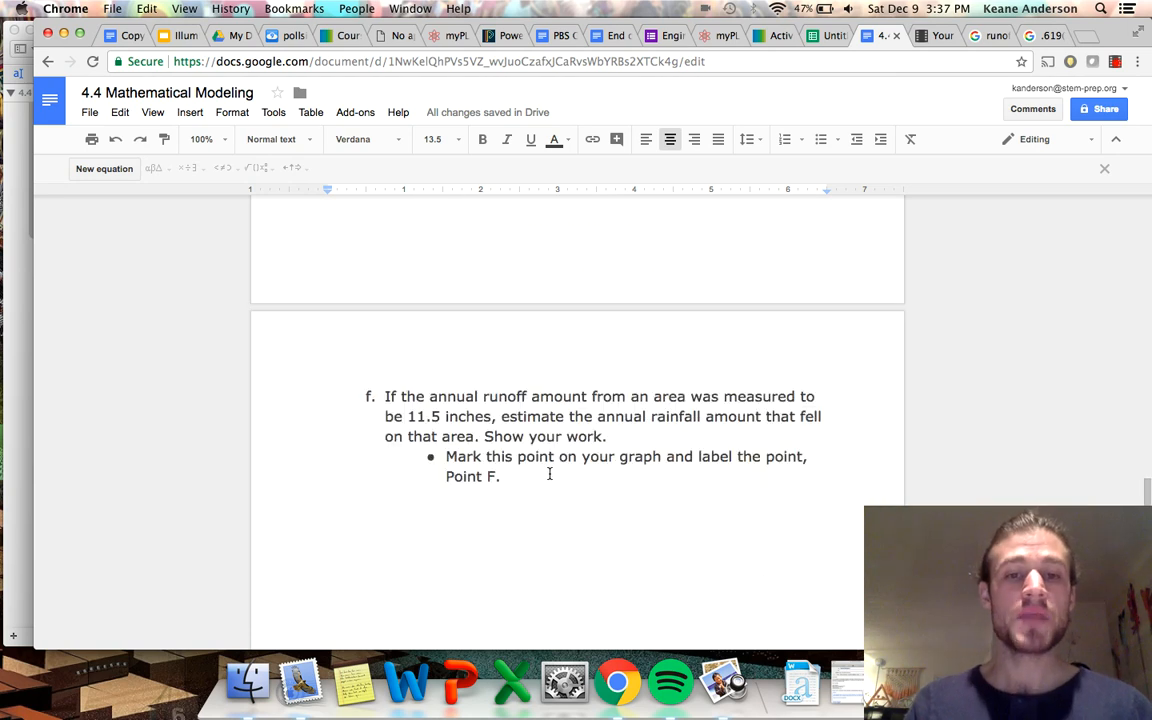
{"action": "scroll", "coordinate": [537, 500], "scroll_direction": "down", "scroll_amount": 3}
{"action": "scroll", "coordinate": [537, 500], "scroll_direction": "up", "scroll_amount": 15}
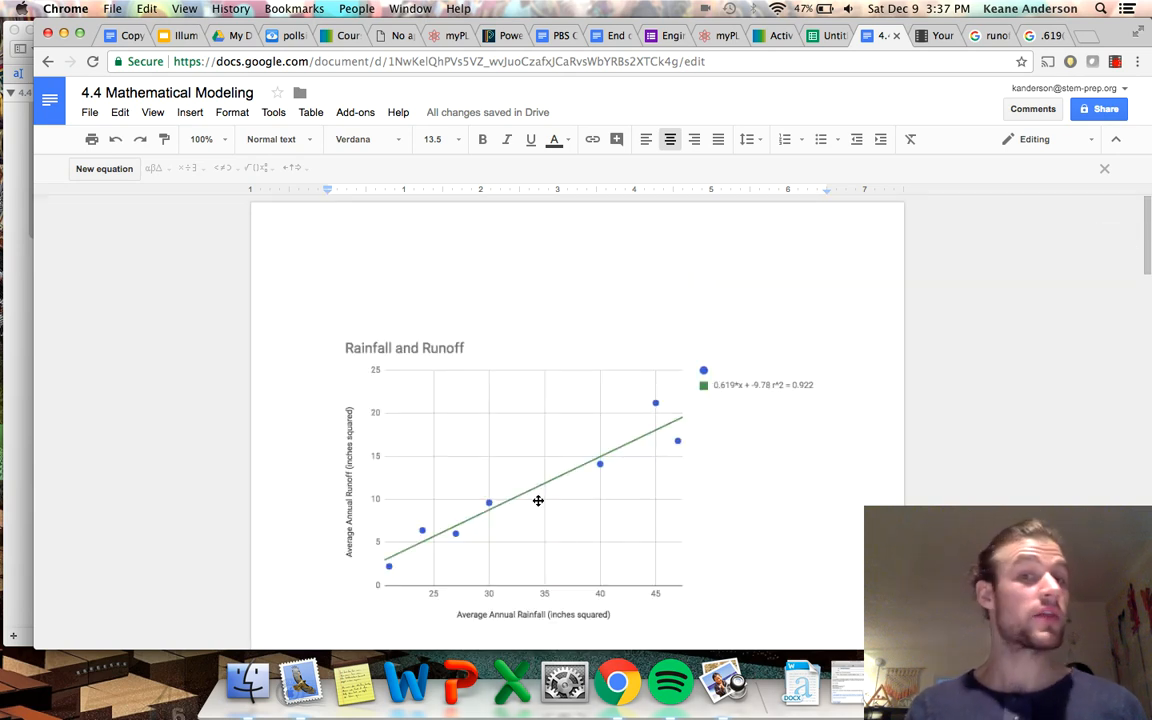